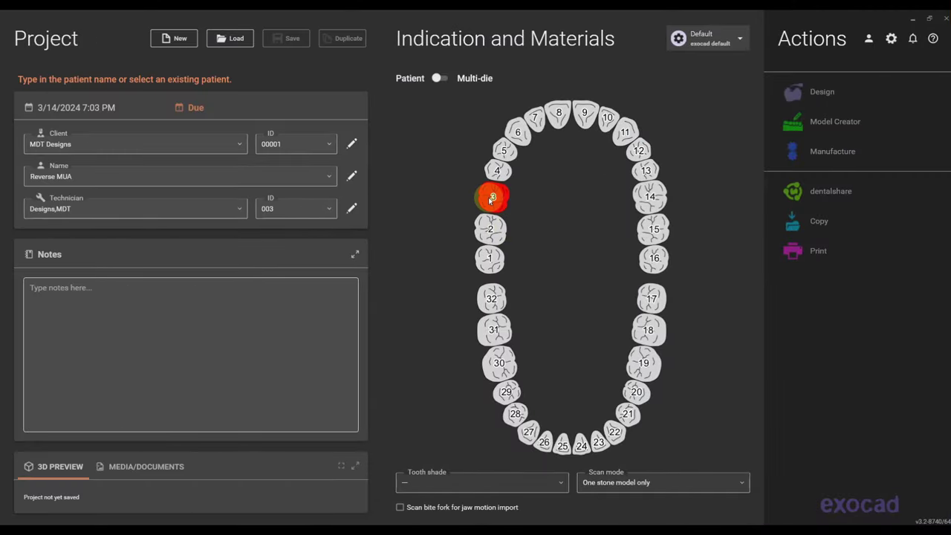
Define tooth 3 as a screw-retained titanium bar pillar and copy the definition to teeth 7, 9 and 14
click(488, 197)
click(87, 386)
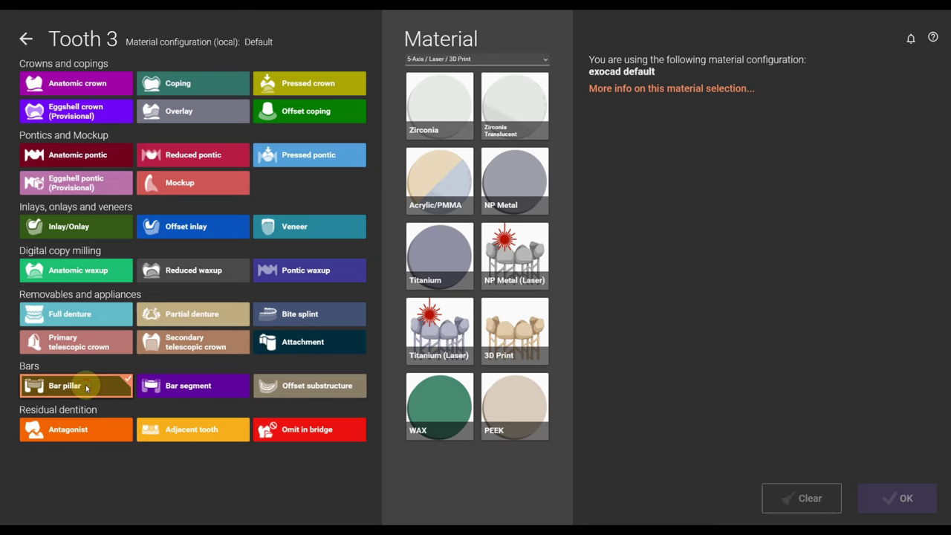
click(439, 255)
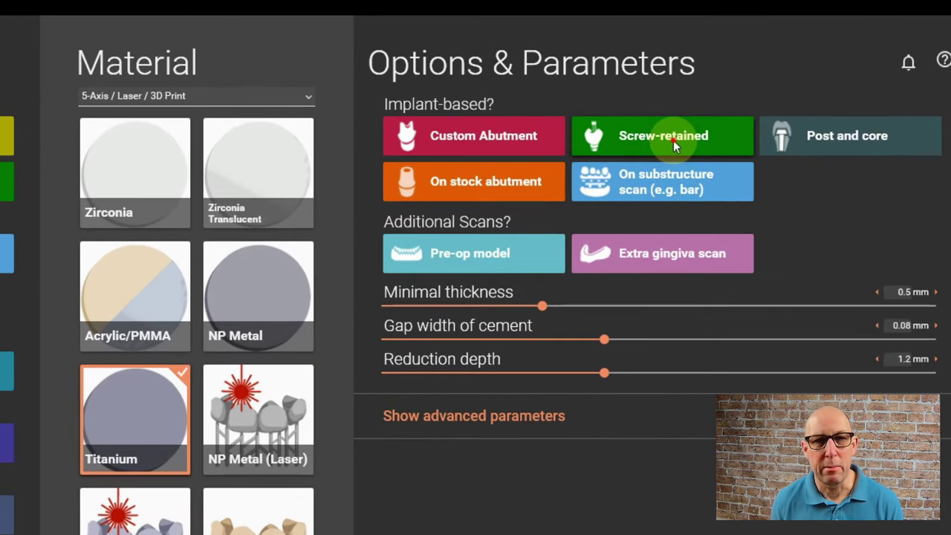
click(675, 141)
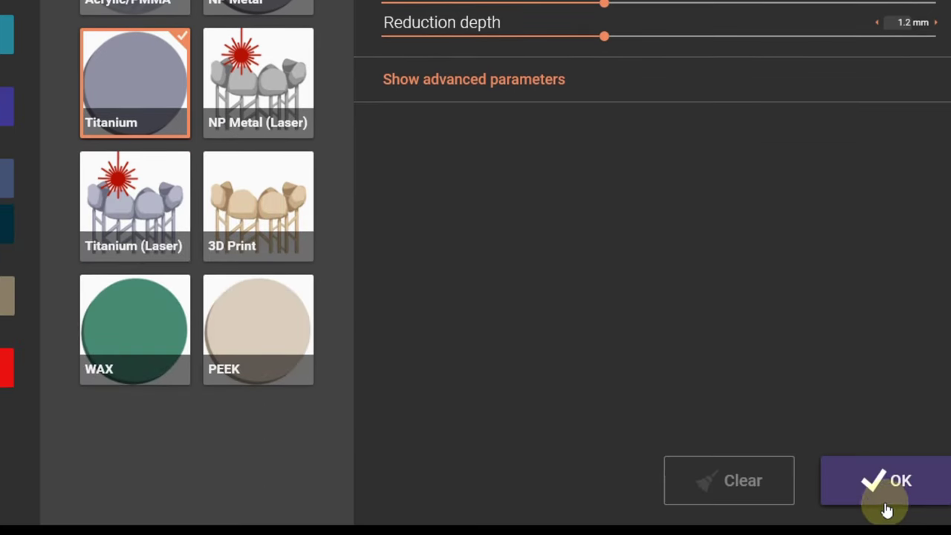
click(887, 485)
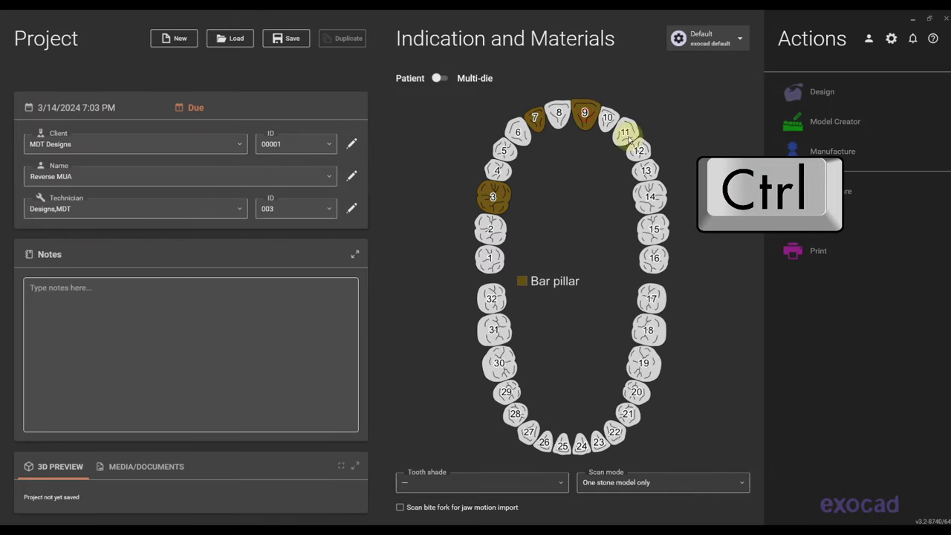
Define tooth 4 as a titanium bar segment, copy it to teeth 5, 6, 8 and 10 to 13, and save the project
ctrl+click(500, 172)
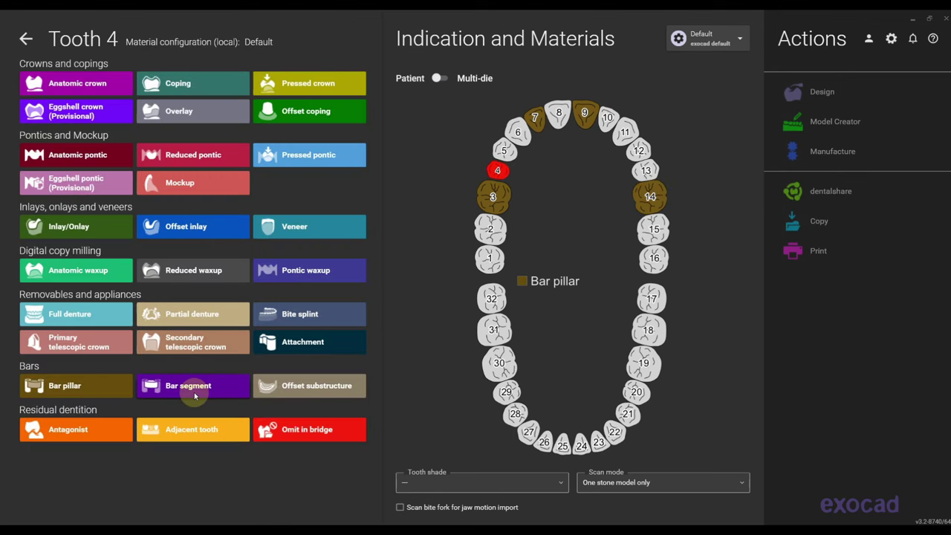
click(195, 396)
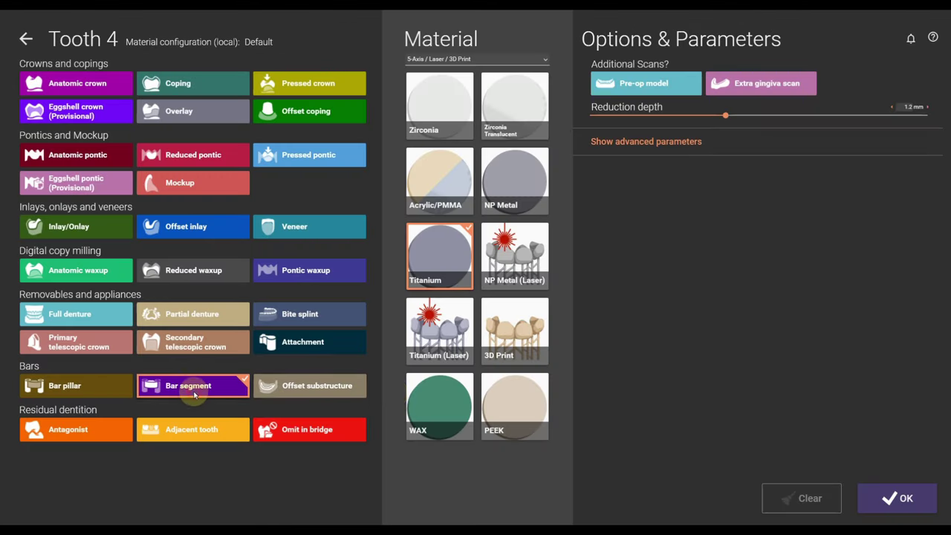
click(907, 499)
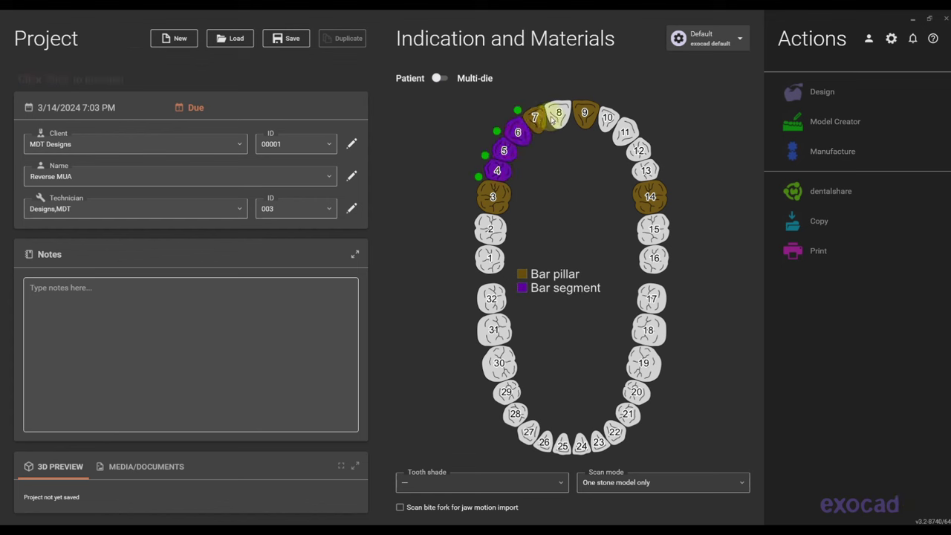
click(288, 37)
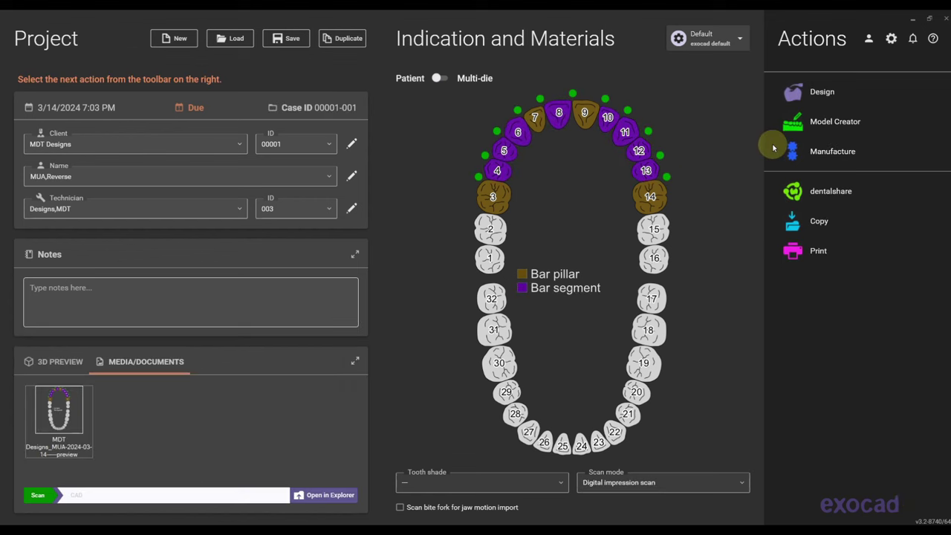
Start the design and load the 3_PreOp file as both the upper jaw scan and the scan marker scan
click(828, 92)
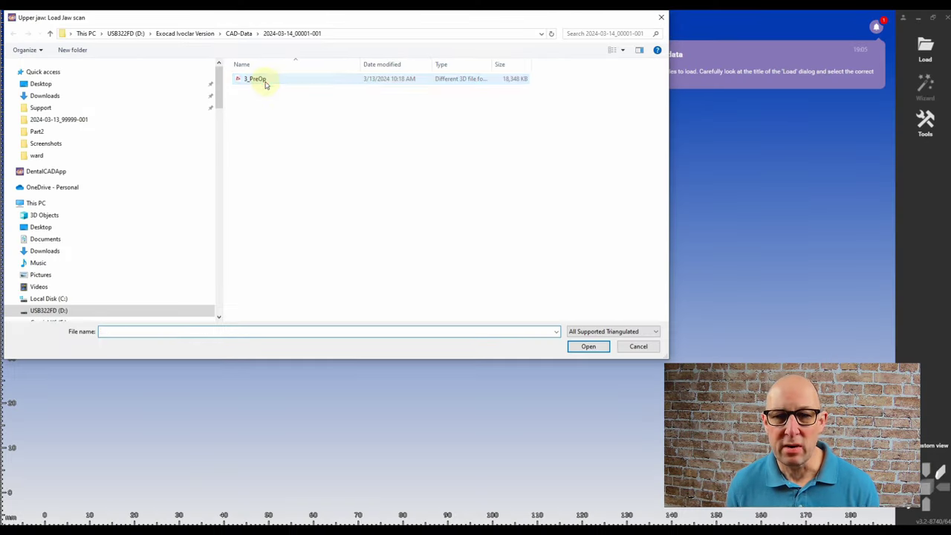
double_click(157, 76)
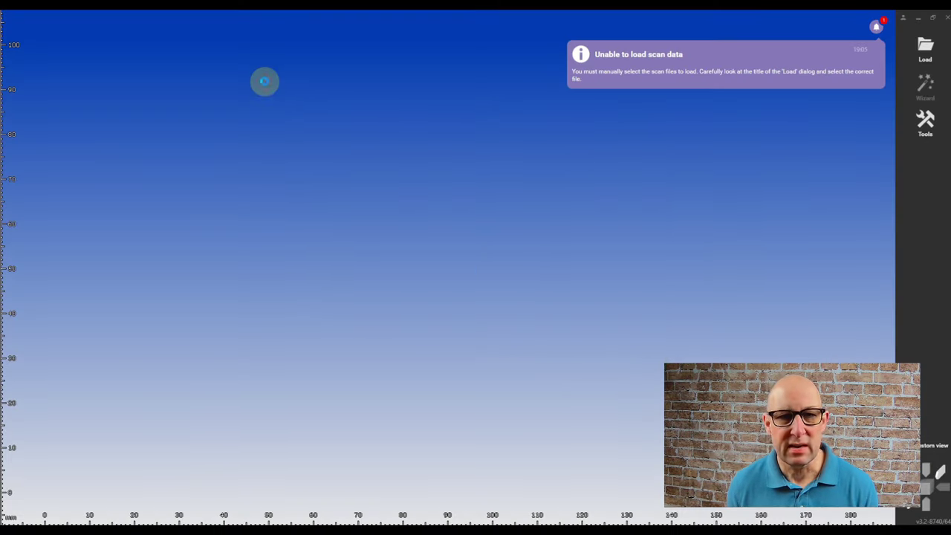
double_click(265, 78)
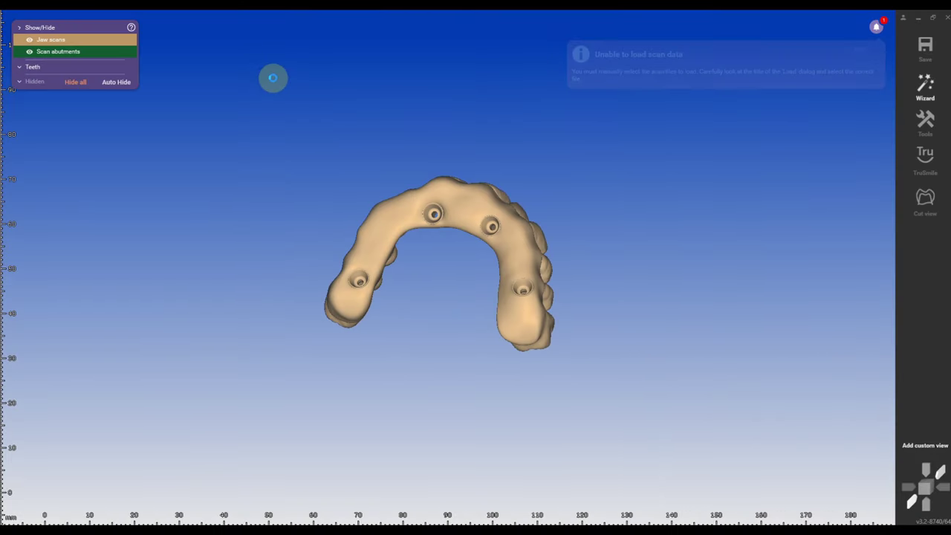
click(102, 503)
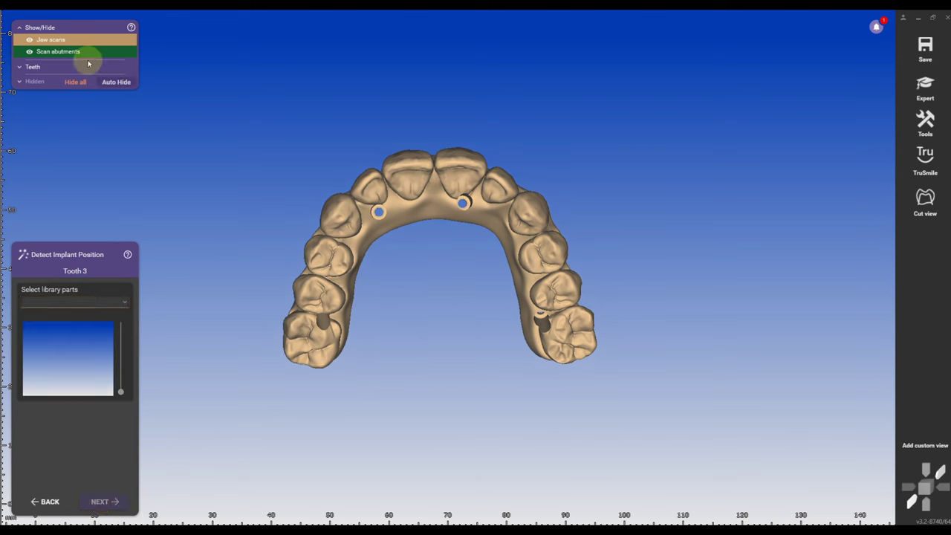
Hide the jaw scan and open the scan marker mesh for editing in expert mode
click(31, 43)
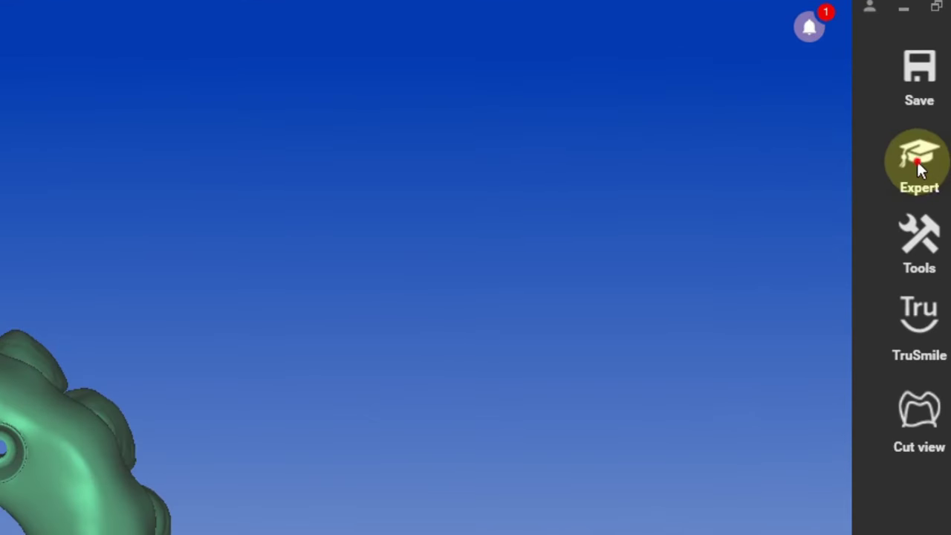
click(919, 170)
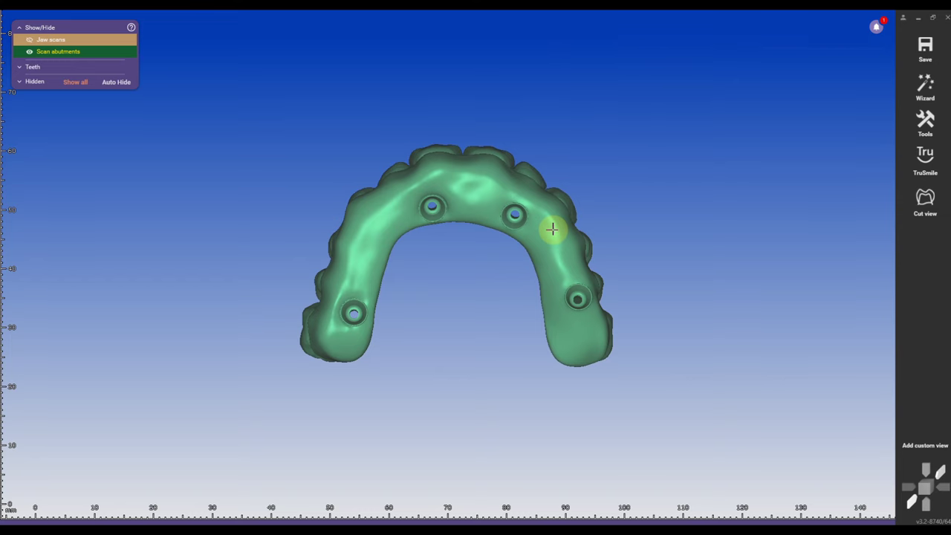
right_click(552, 230)
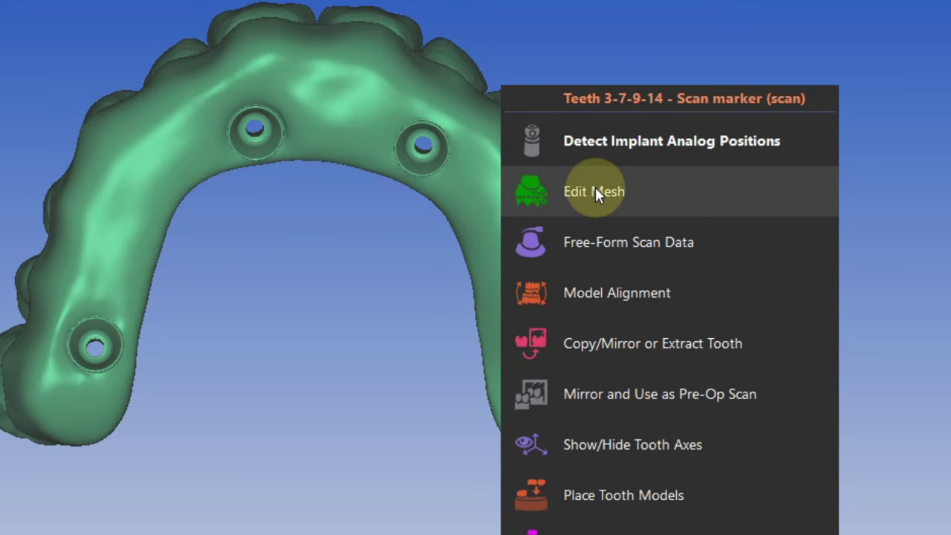
click(595, 192)
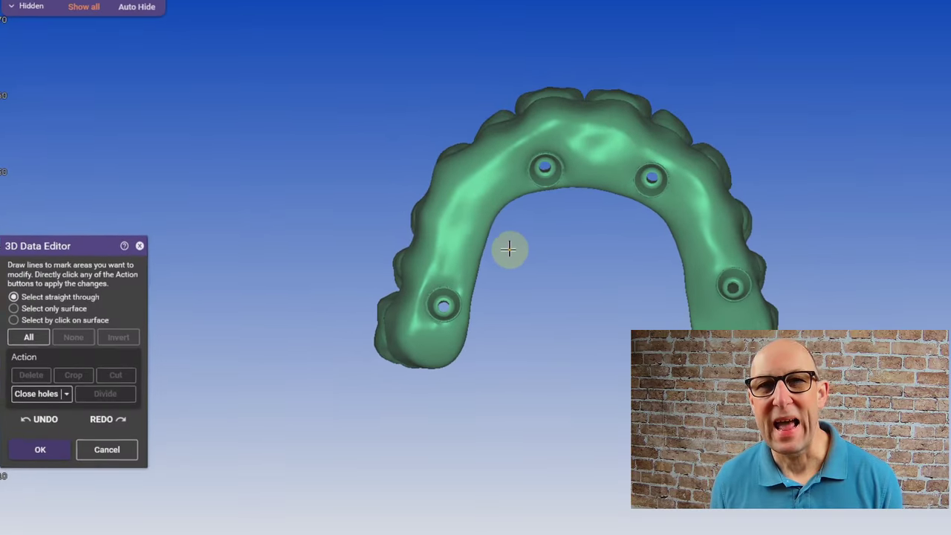
Outline the scan marker's fitting surface around the four implant sites with surface-only selection and delete everything outside it
click(37, 308)
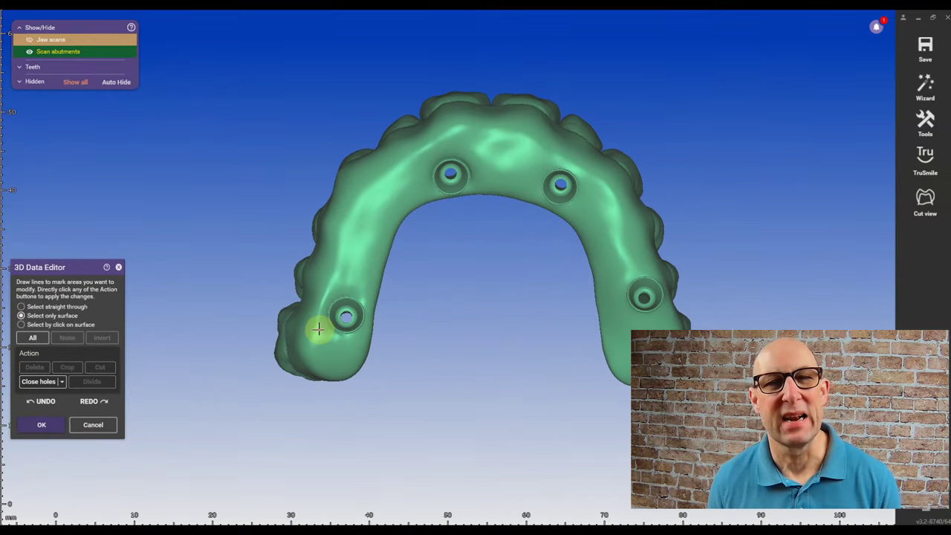
click(317, 329)
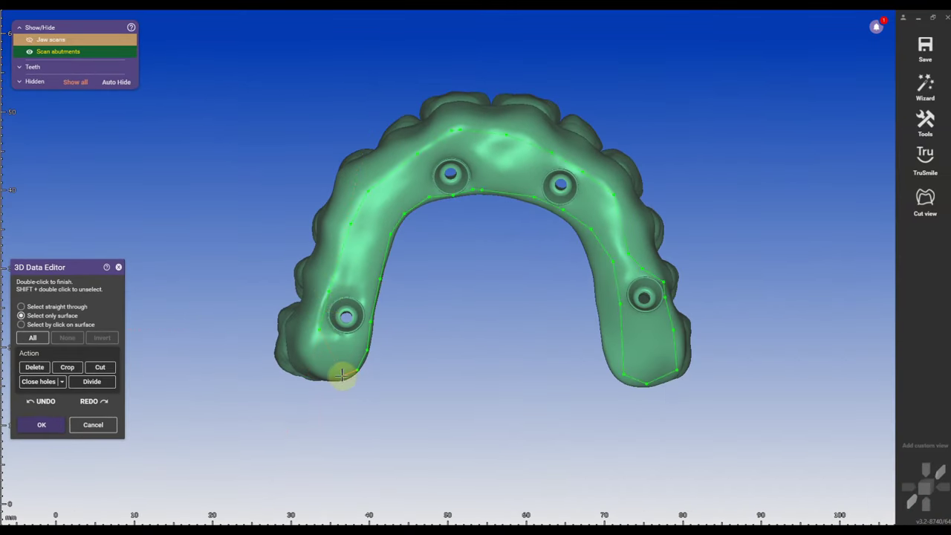
double_click(319, 329)
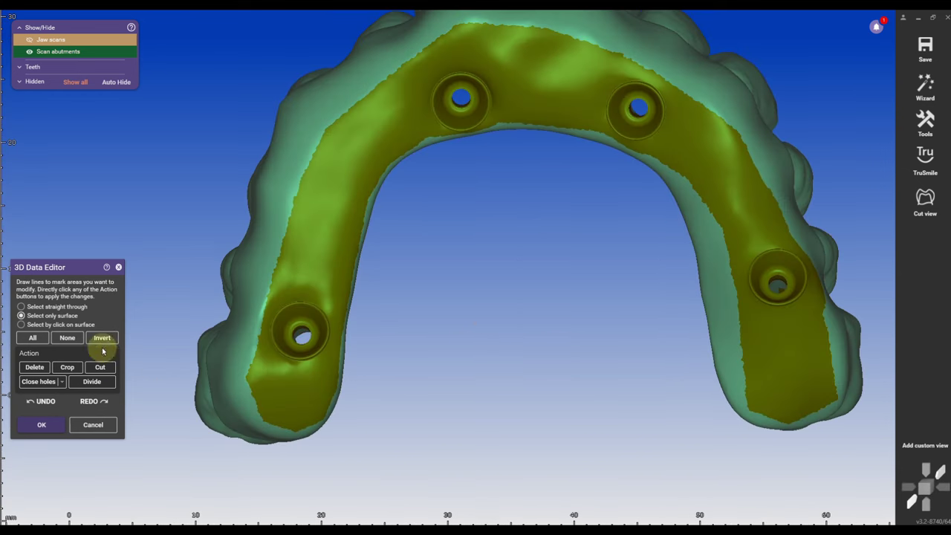
click(101, 338)
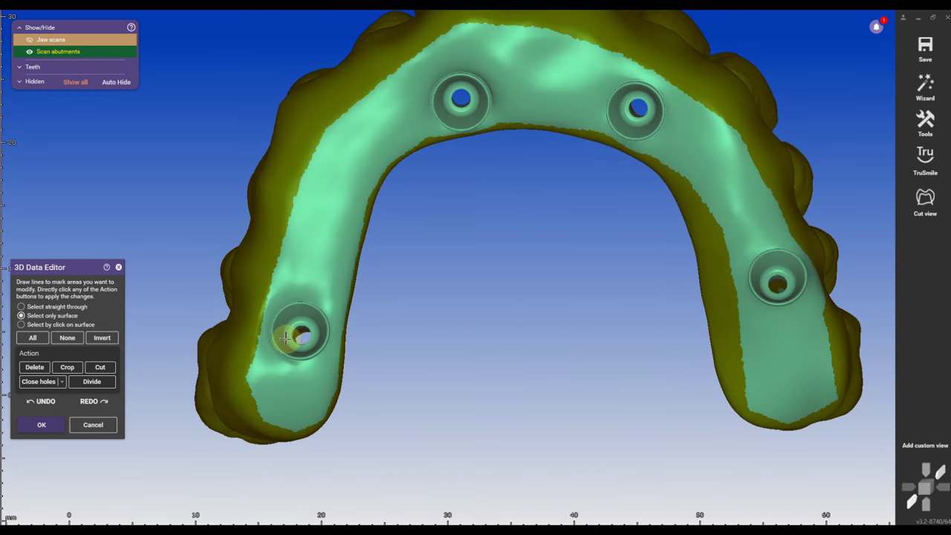
click(34, 368)
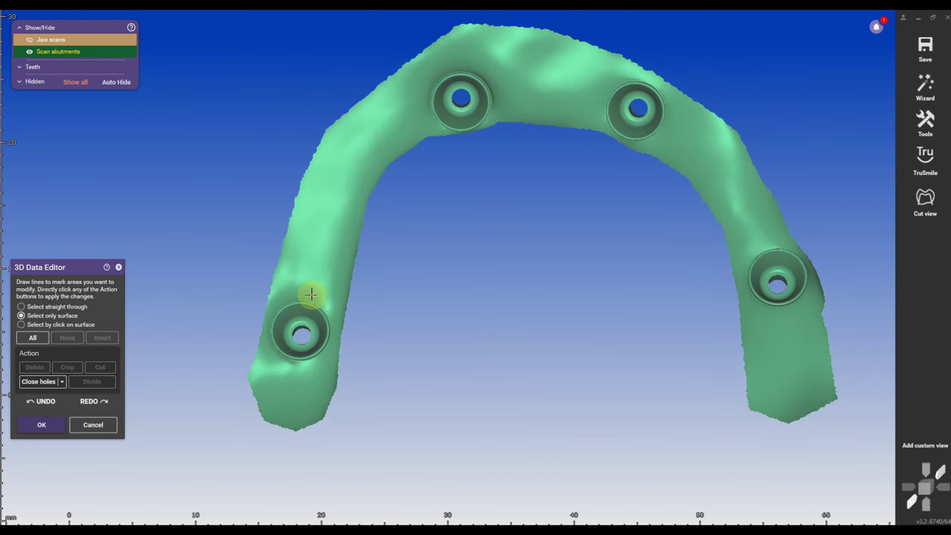
Show the triangle orientation of the trimmed scan marker from its reverse side, flip the triangles and accept the mesh edit
right_drag(312, 294, 316, 295)
click(442, 74)
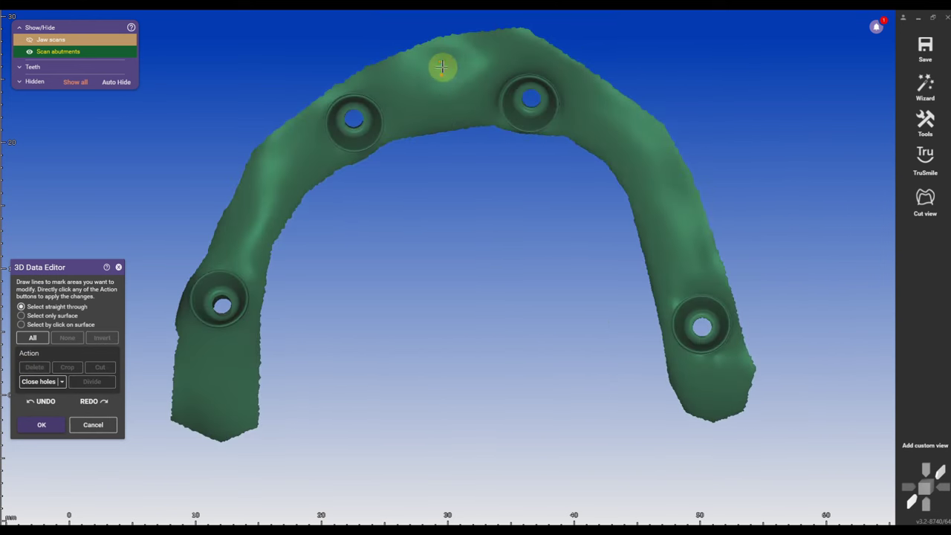
right_click(449, 80)
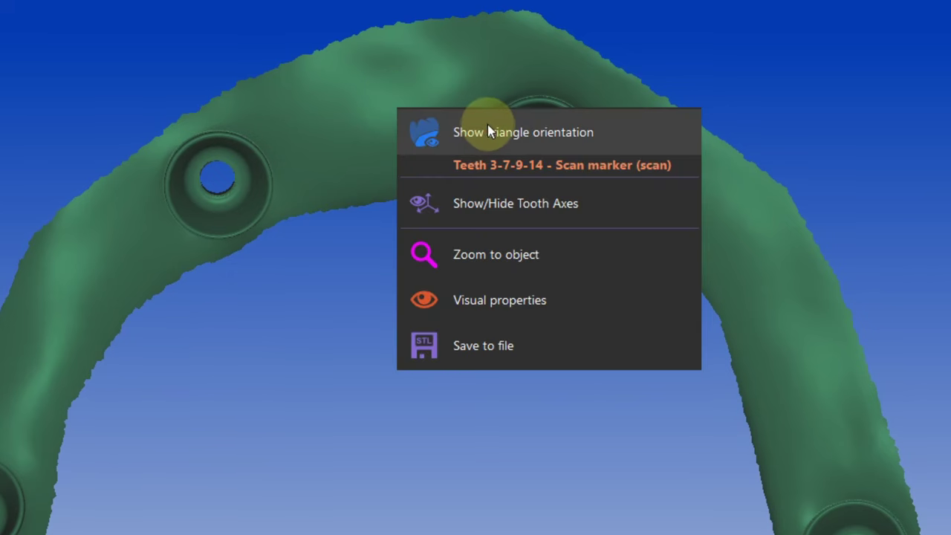
click(487, 132)
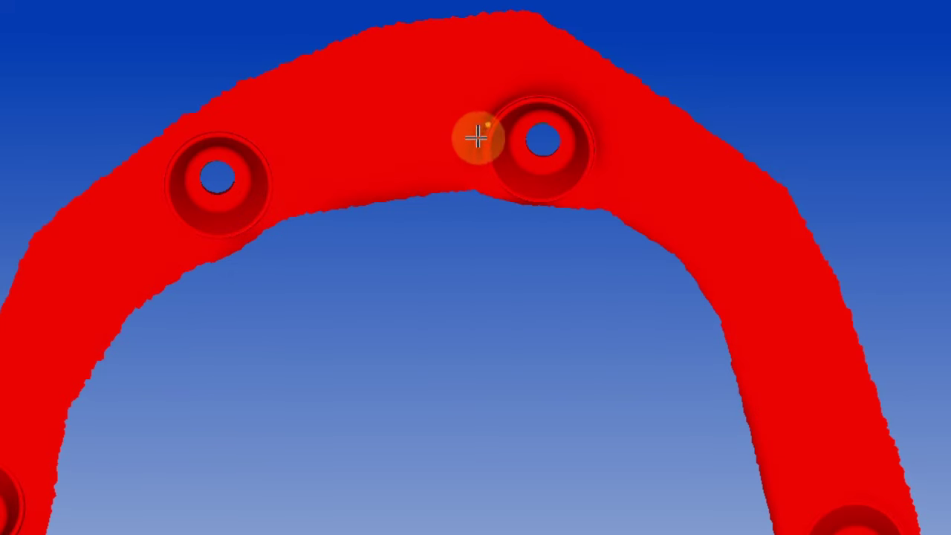
right_click(428, 121)
click(516, 142)
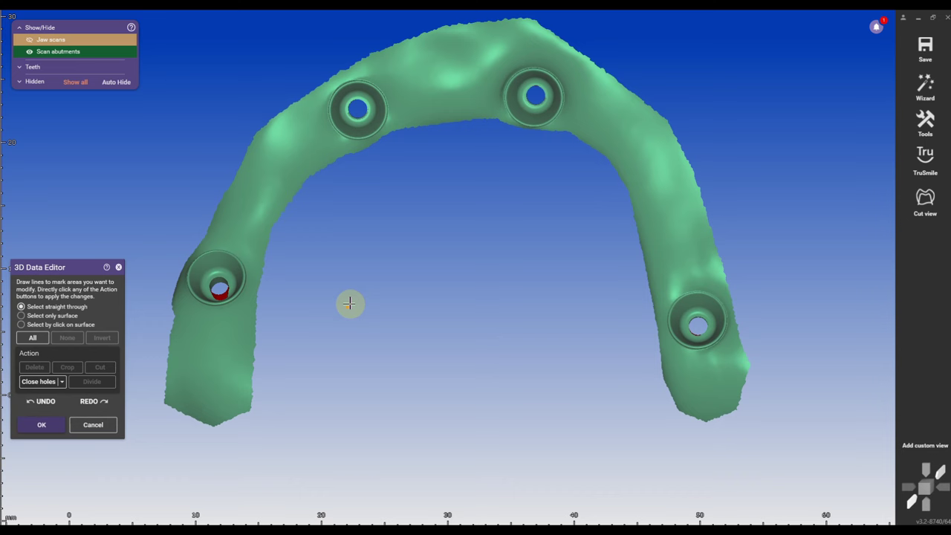
click(42, 428)
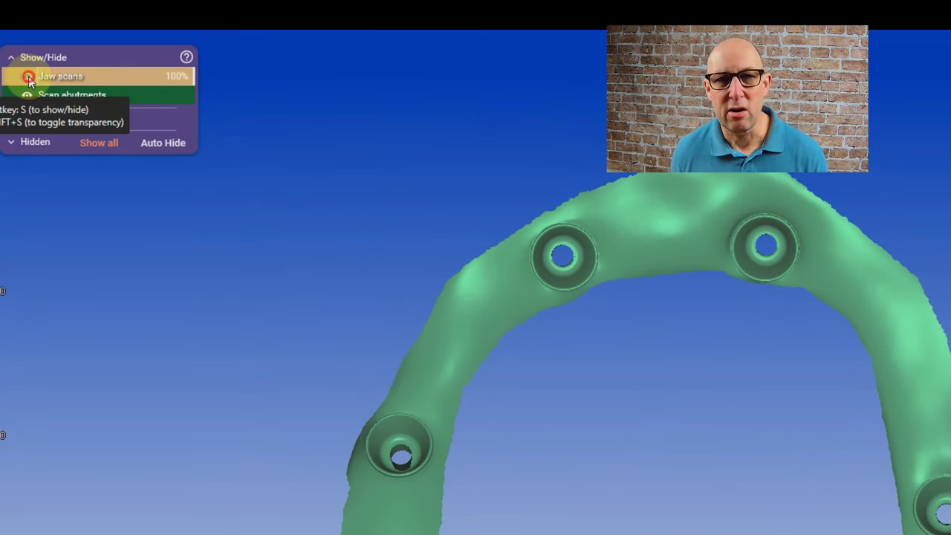
Show the jaw scan in place of the scan abutments and open its mesh for editing
click(28, 75)
click(27, 94)
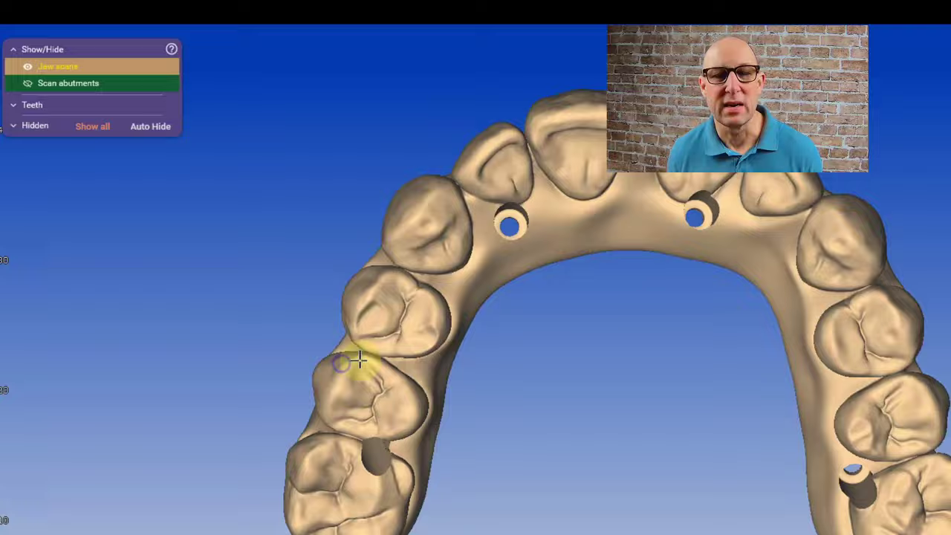
right_drag(385, 391, 372, 387)
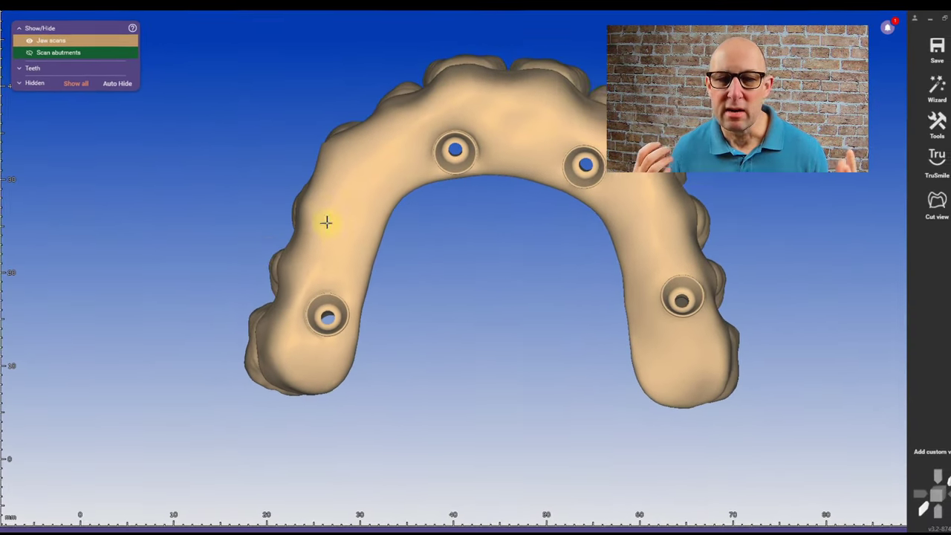
right_click(698, 199)
click(561, 234)
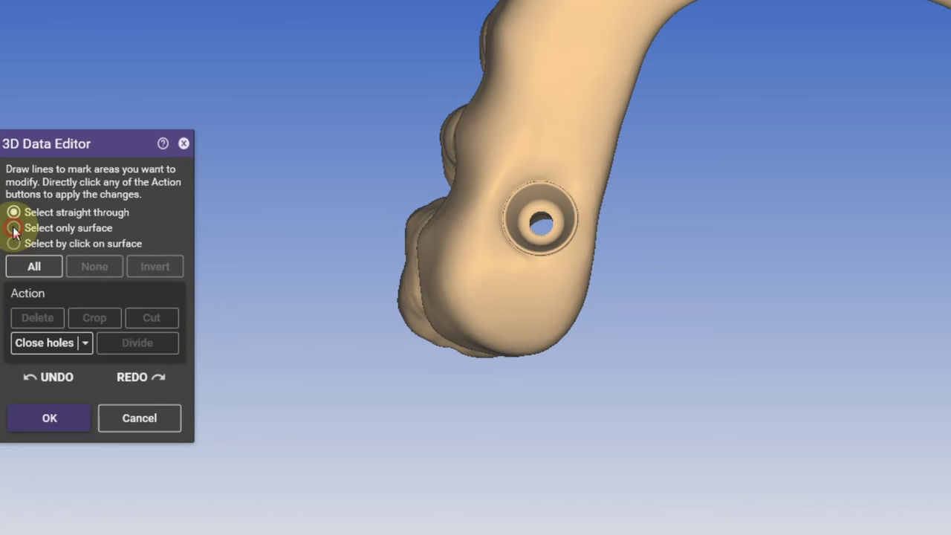
Outline the jaw scan's fitting surface around the four implant sites with surface-only selection and delete everything outside it
click(14, 228)
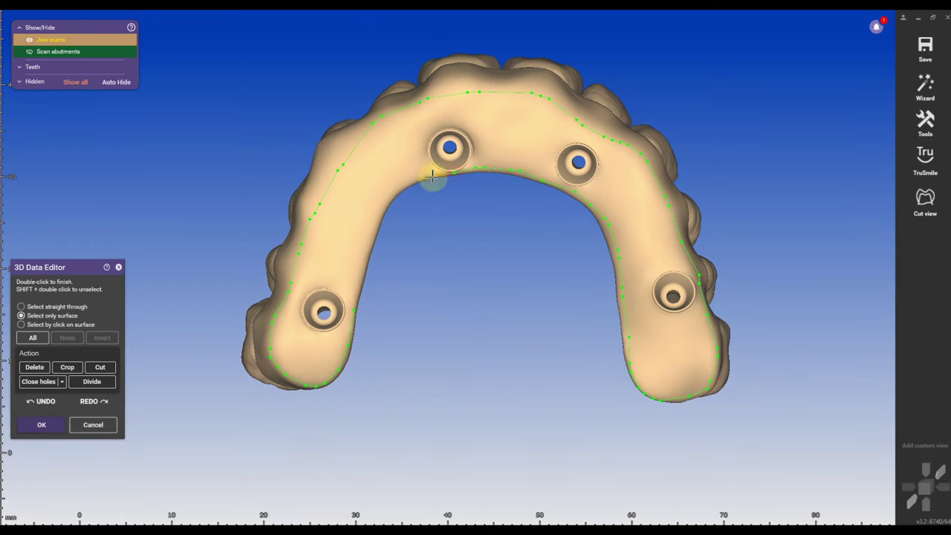
double_click(355, 308)
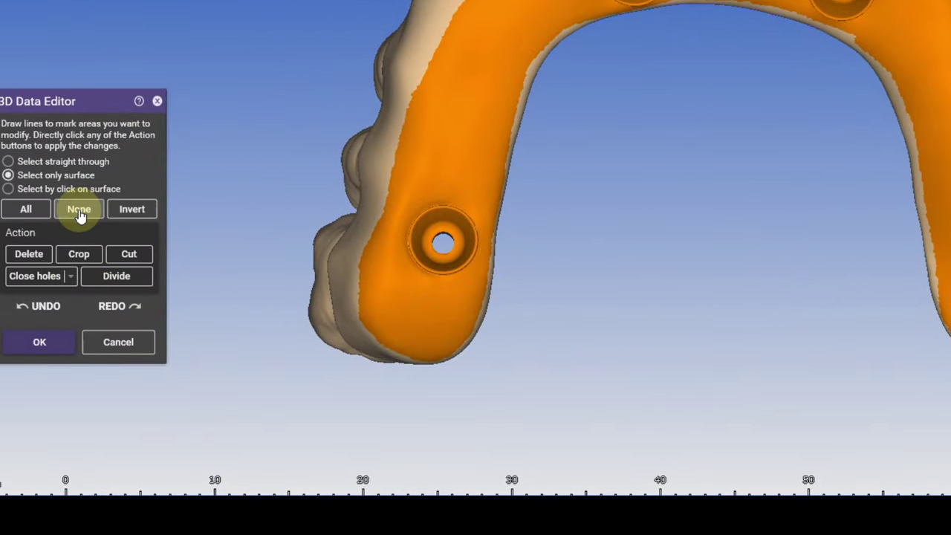
click(136, 210)
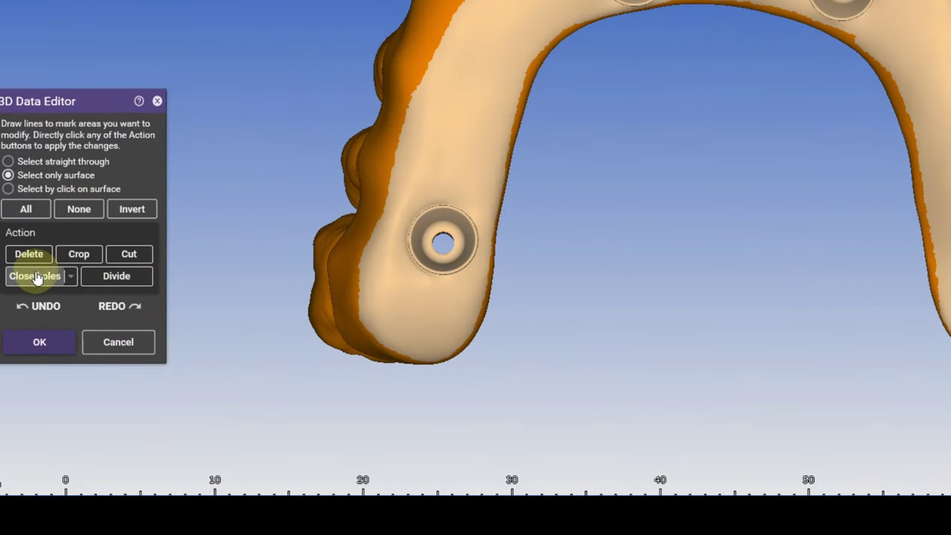
click(83, 249)
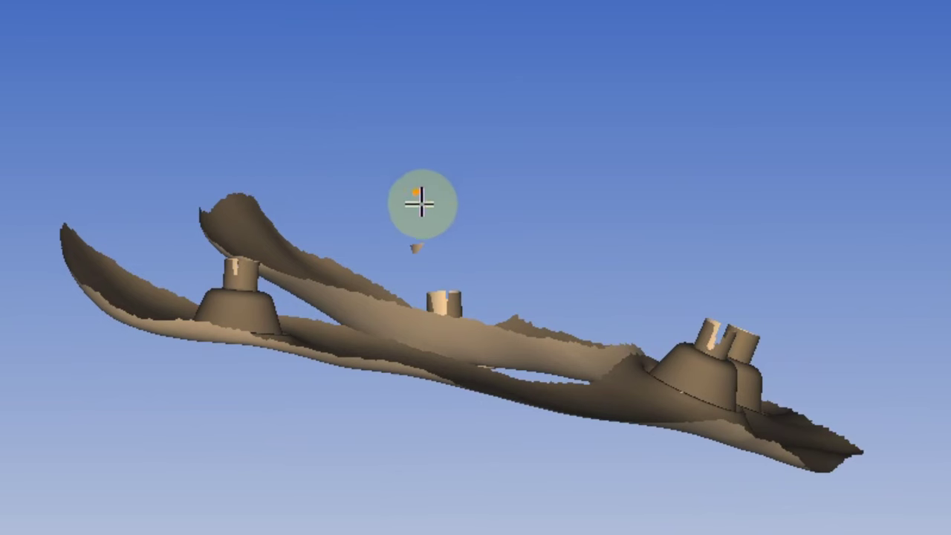
Trim the leftover screw-channel tubes off the jaw scan and flip its triangle orientation
mouse_move(399, 208)
mouse_down()
mouse_move(394, 248)
mouse_move(478, 221)
mouse_move(408, 197)
mouse_move(414, 203)
mouse_up()
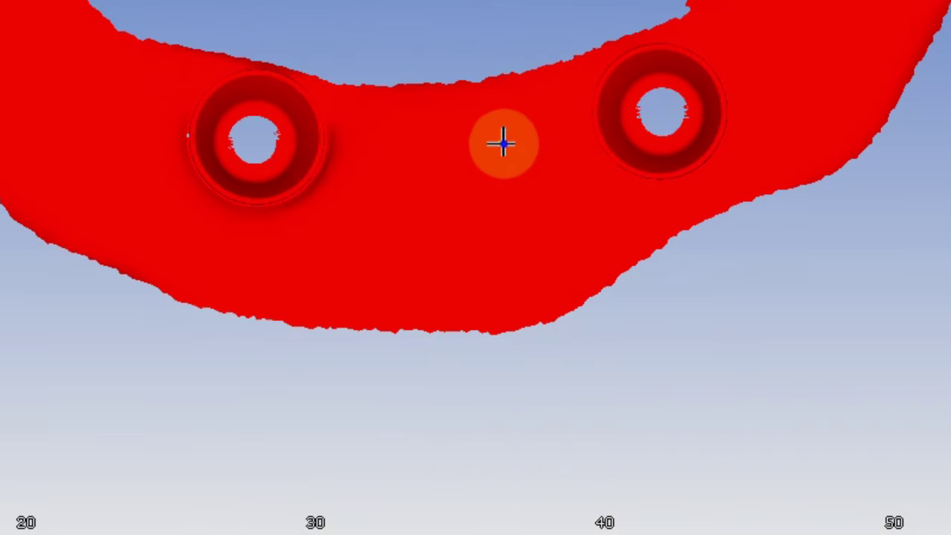
right_click(504, 142)
click(610, 175)
right_drag(594, 180, 881, 240)
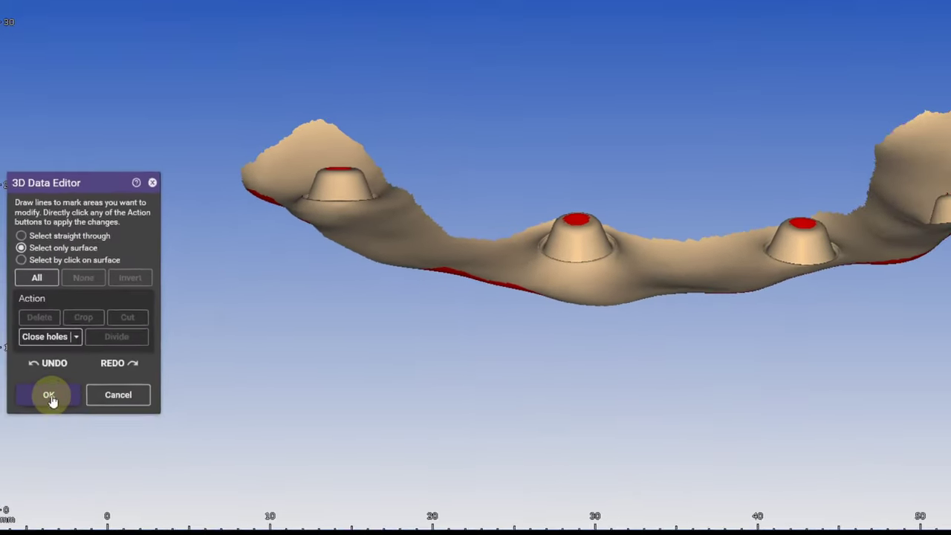
Accept the jaw scan's mesh edit and load 3_PreOp as a pre-op scan stored relative to the scan data
click(57, 357)
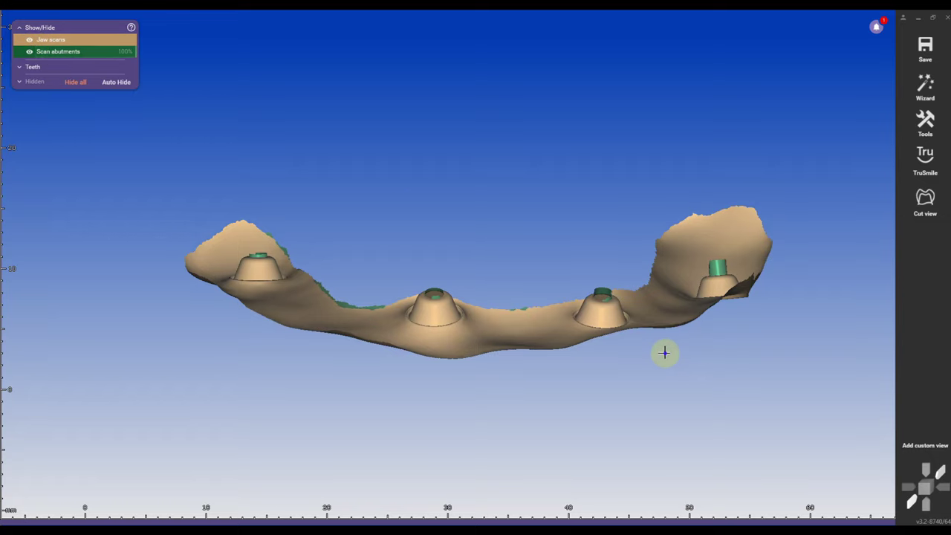
mouse_move(665, 353)
right_down()
mouse_move(654, 346)
mouse_move(663, 349)
right_up()
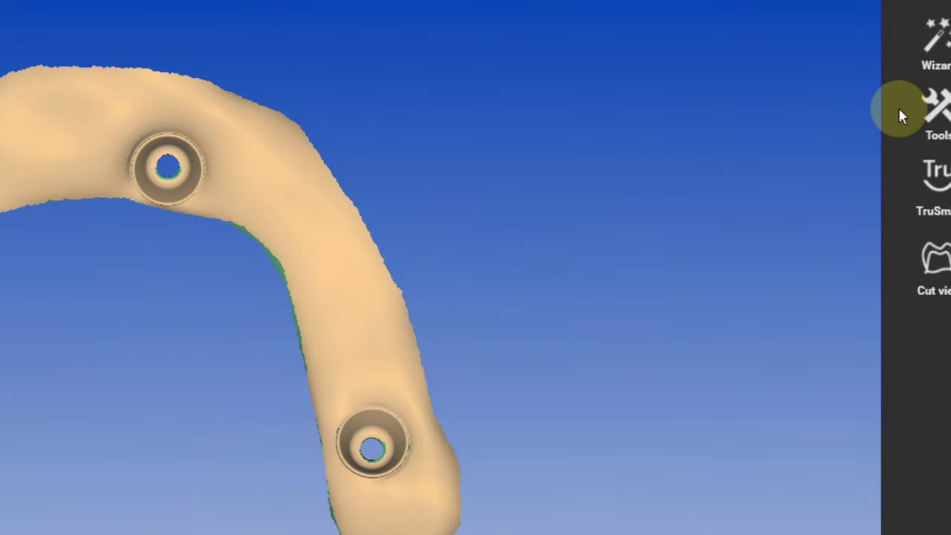
click(925, 121)
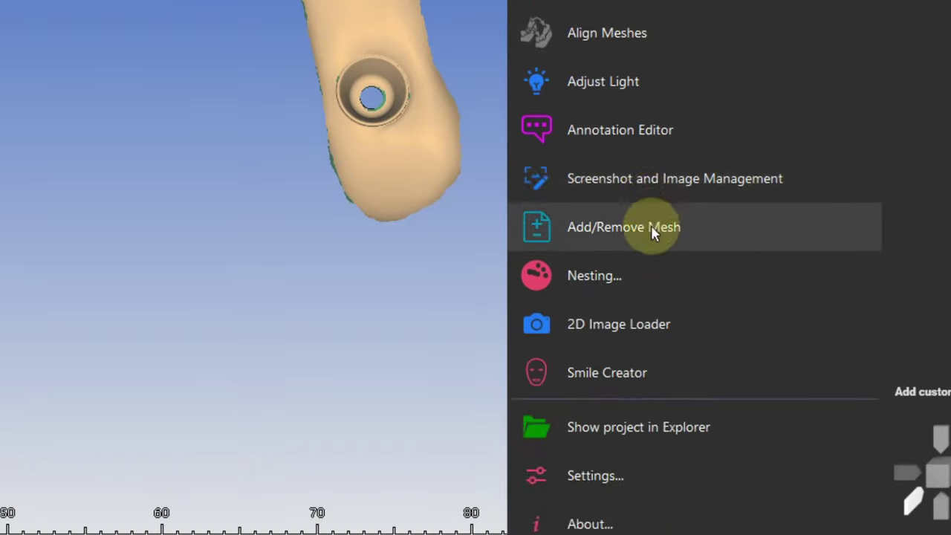
click(651, 227)
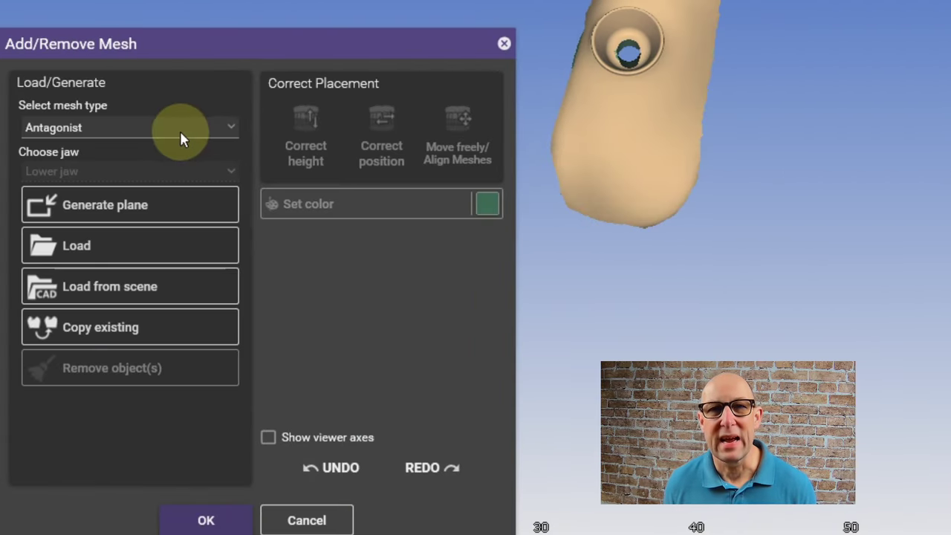
click(167, 131)
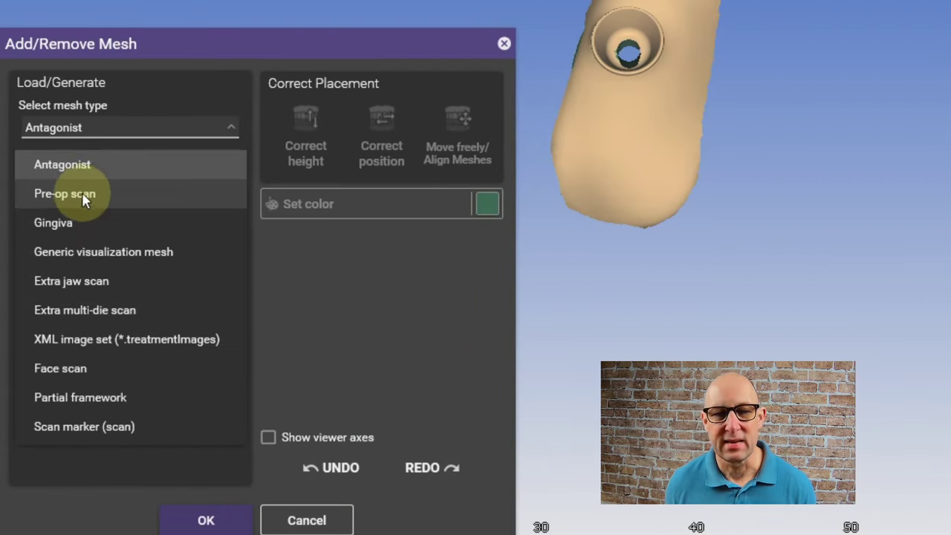
click(81, 193)
click(111, 212)
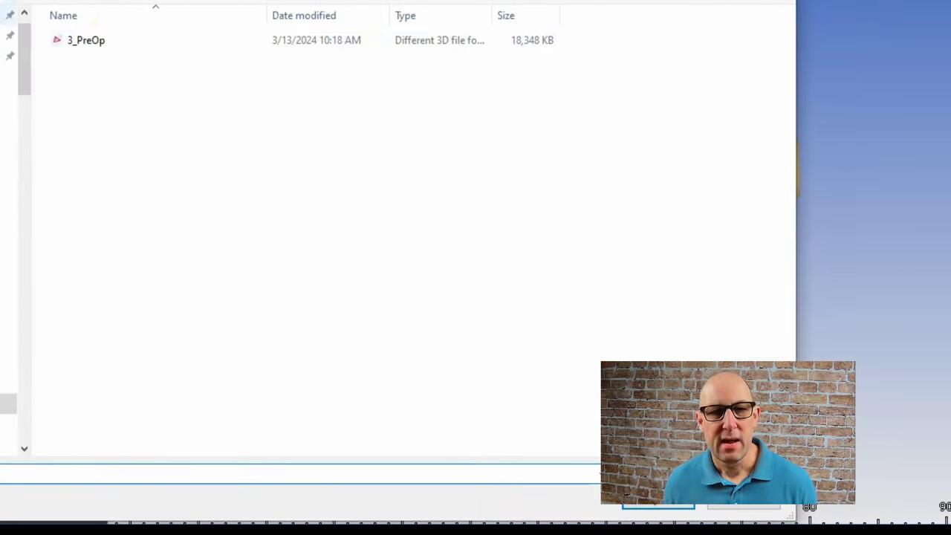
double_click(117, 38)
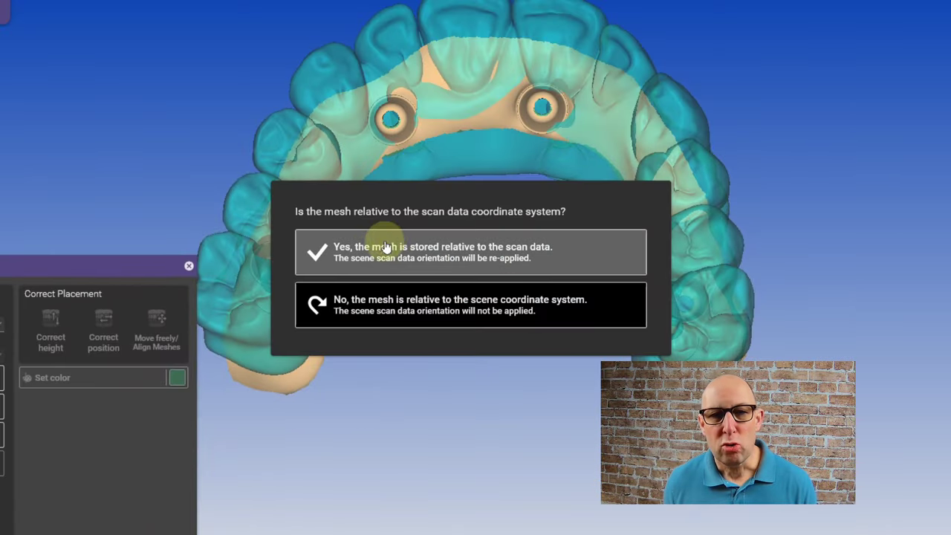
click(405, 253)
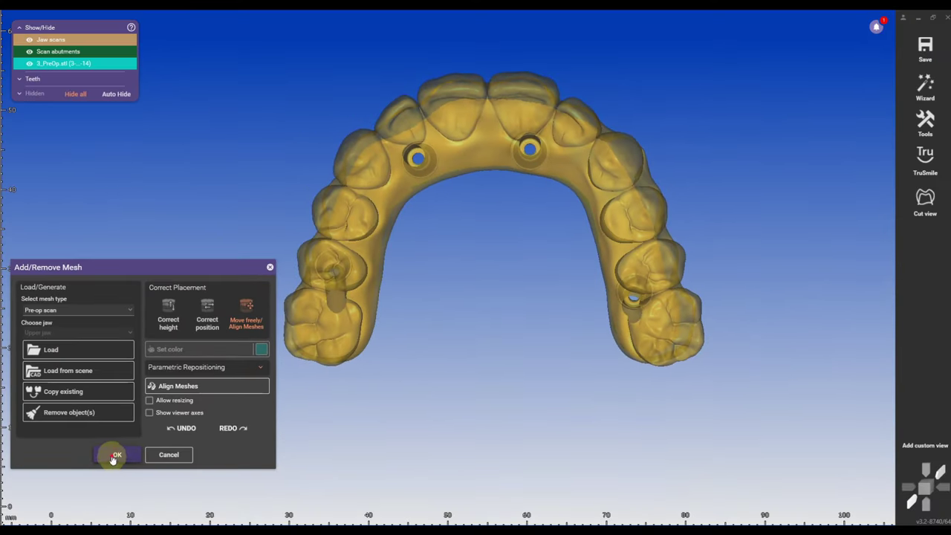
click(116, 455)
Readjust the scan data orientation so the arch faces the viewer in occlusal view, and confirm it
right_drag(690, 225, 743, 330)
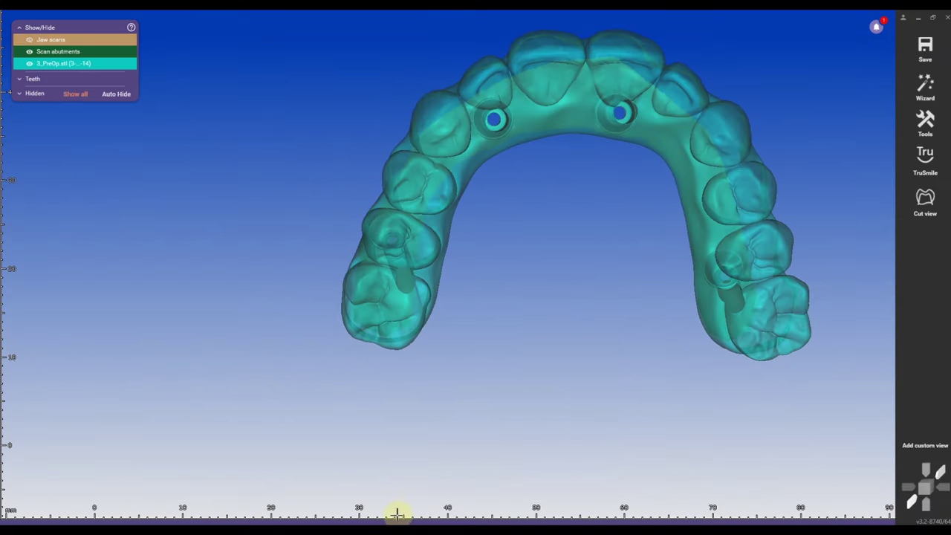
mouse_move(387, 519)
click(366, 486)
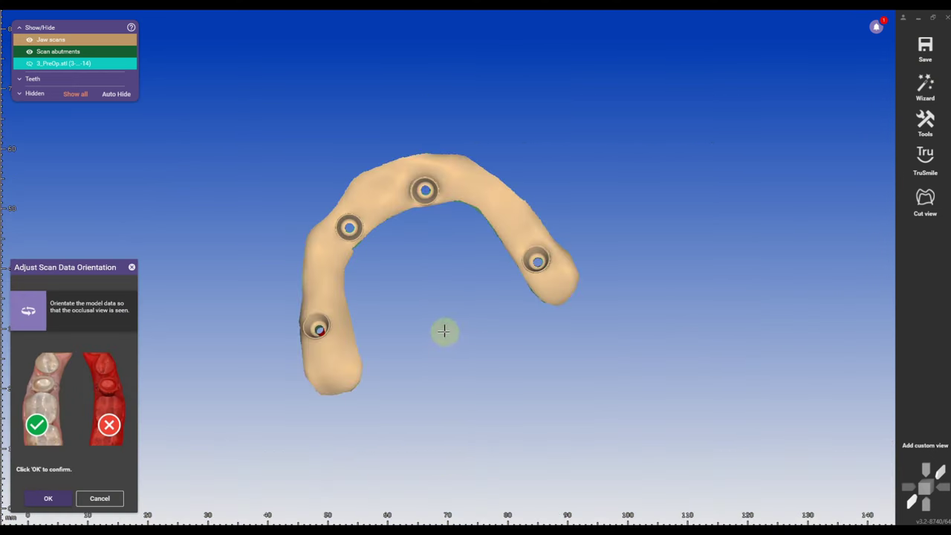
right_drag(443, 332, 465, 289)
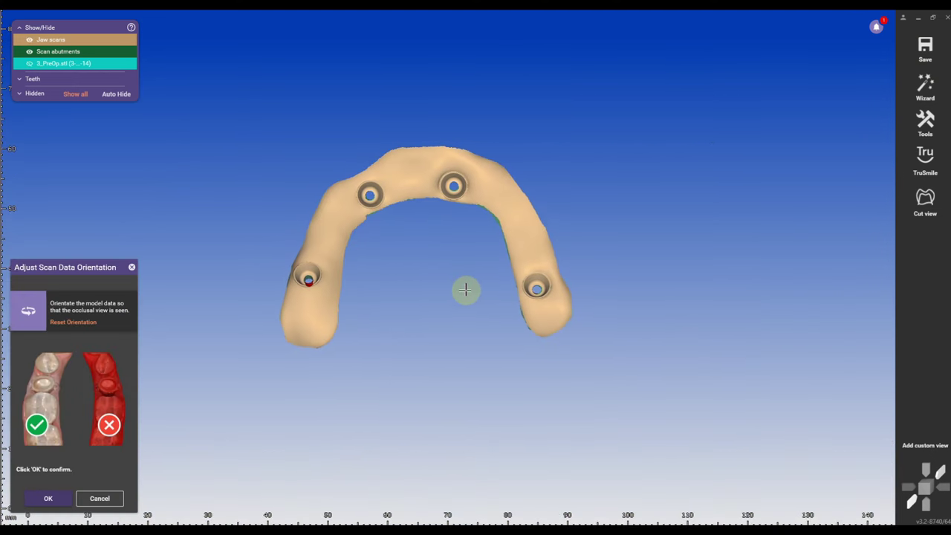
middle_drag(447, 264, 495, 263)
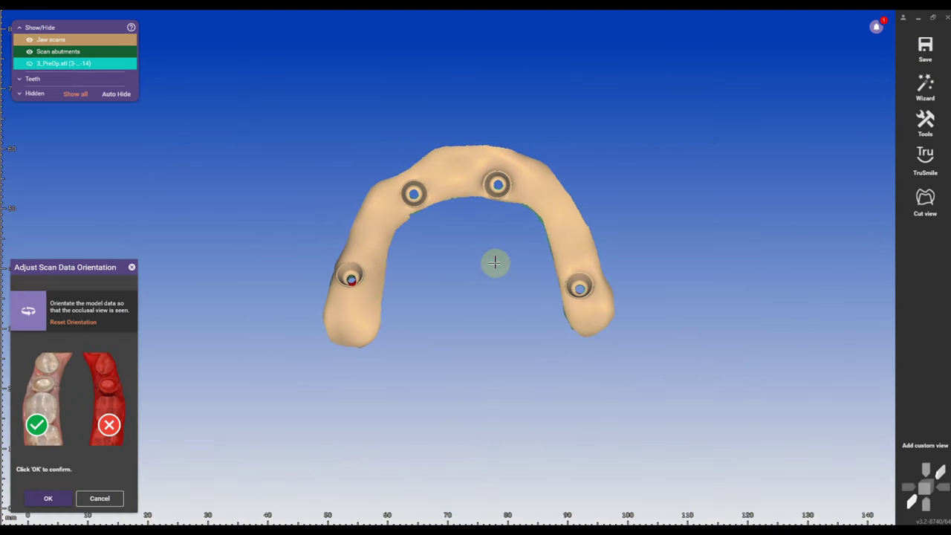
click(45, 498)
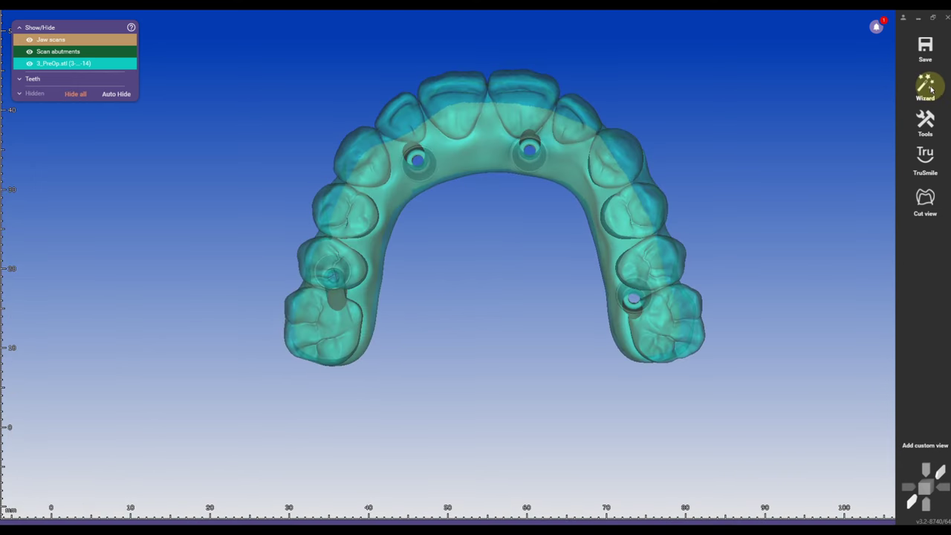
Resume the wizard, accept the pre-op scan placement and choose the MDT-MUA_2024 library for tooth 3
click(927, 91)
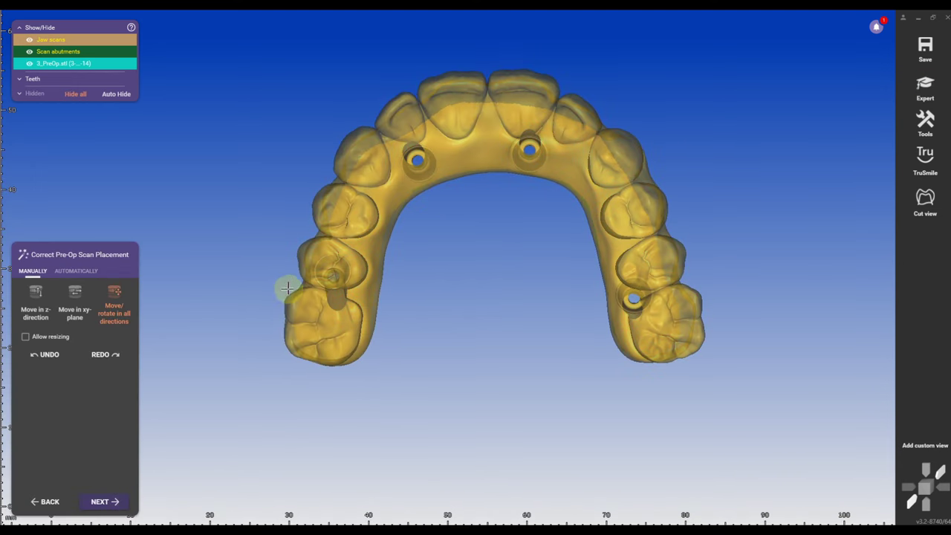
click(108, 503)
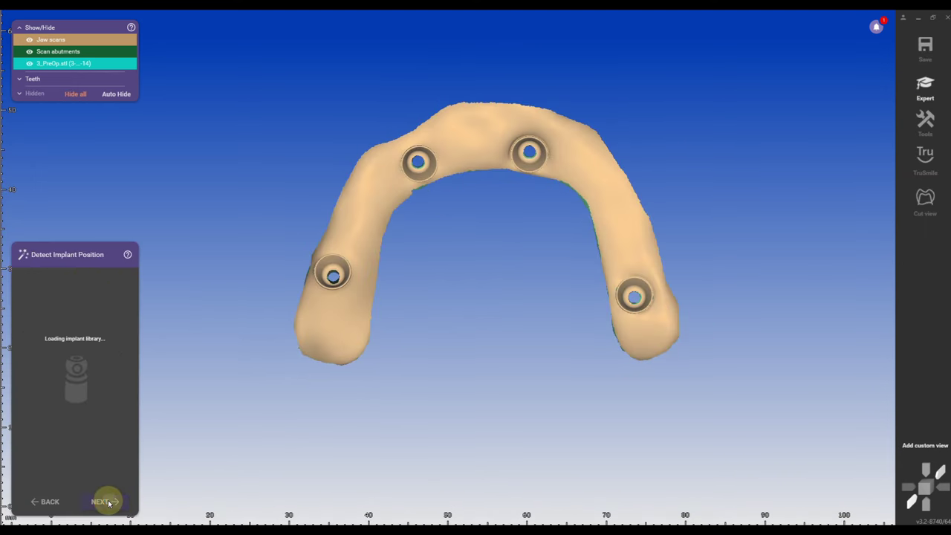
click(125, 305)
text(MDT)
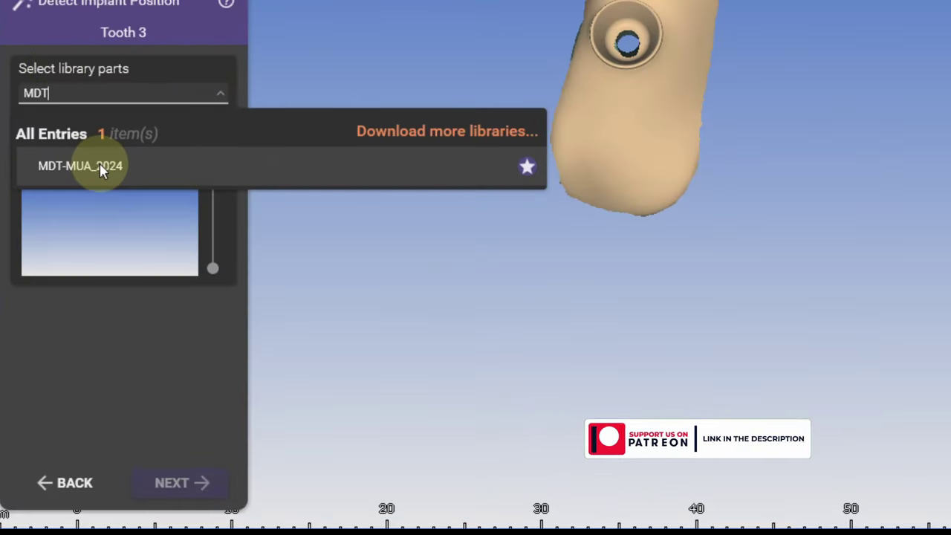
click(102, 166)
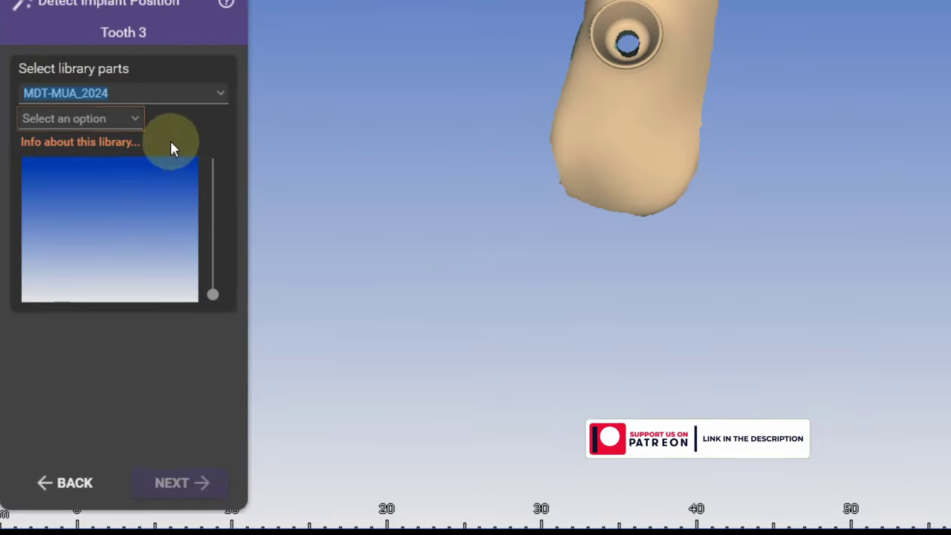
Hide the jaw scan and match the Straumann Direct to MUA for TI Bar part with Abutment Head to tooth 3's scanned abutment
click(131, 119)
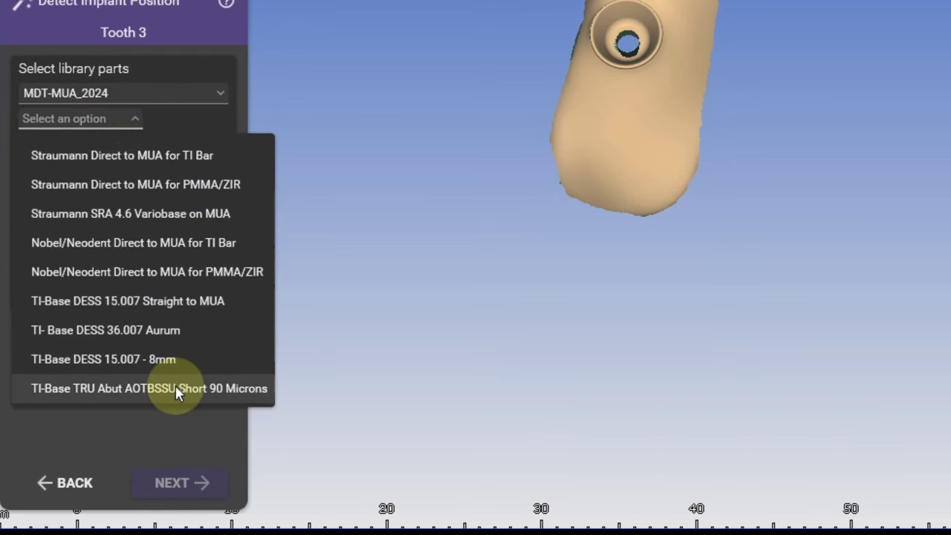
click(30, 41)
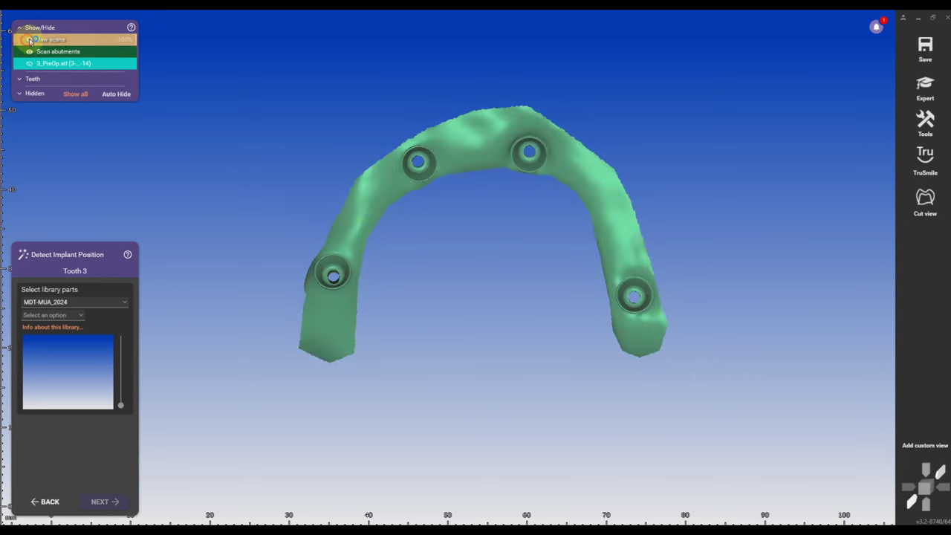
right_drag(352, 242, 356, 289)
scroll(353, 284, up, 3)
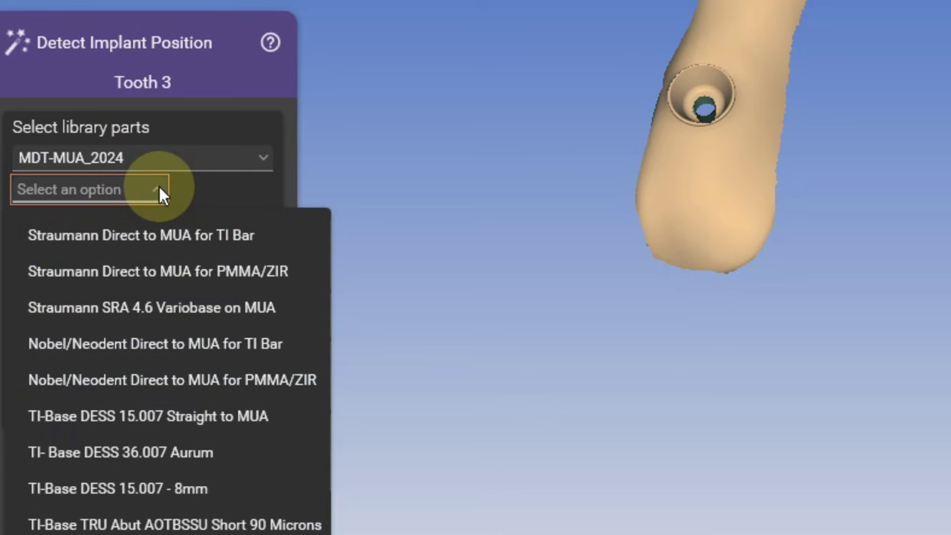
click(164, 237)
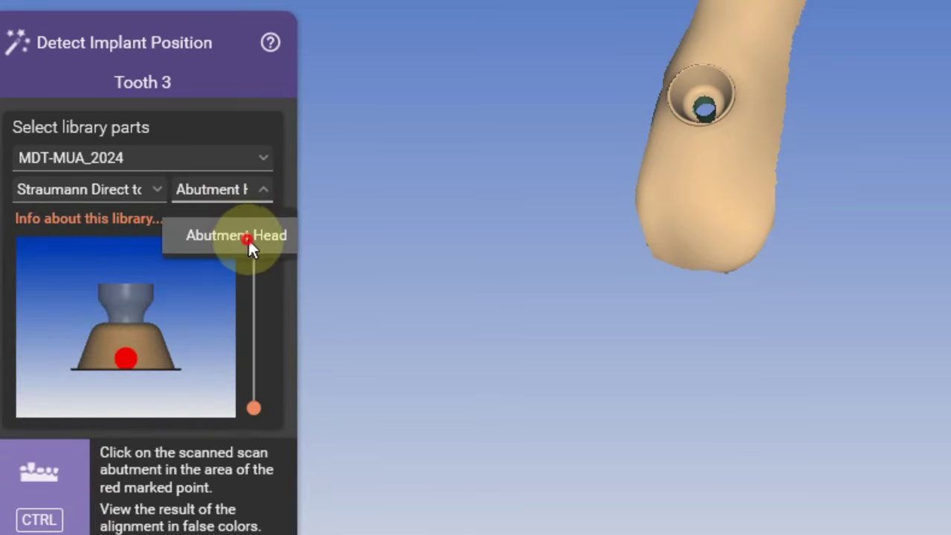
click(248, 239)
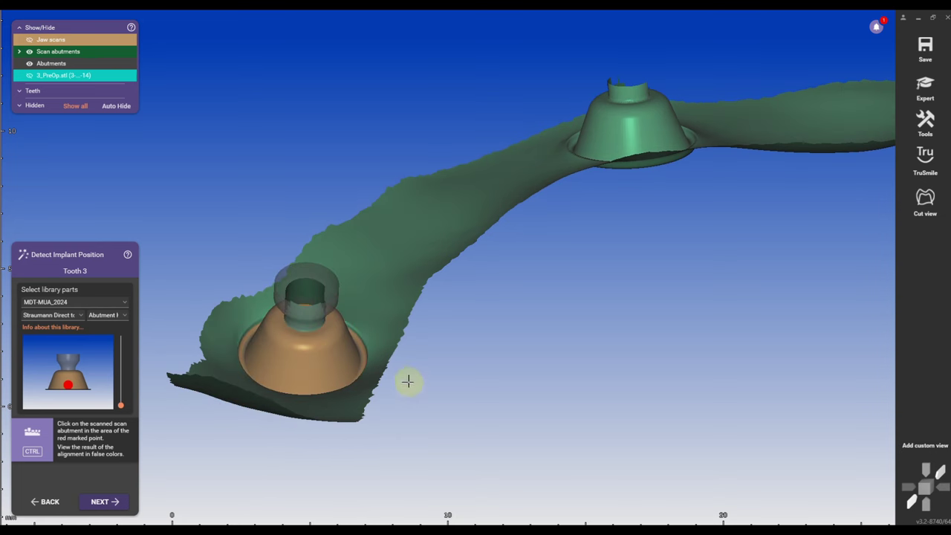
click(115, 501)
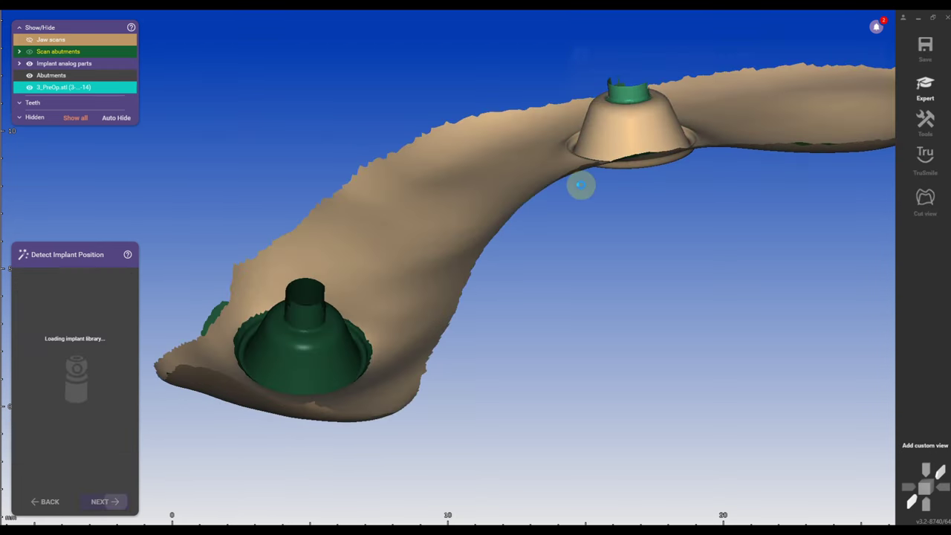
Match the same library abutment to the scanned abutments at teeth 7, 9 and 14 and accept the implant positions
click(544, 150)
click(562, 149)
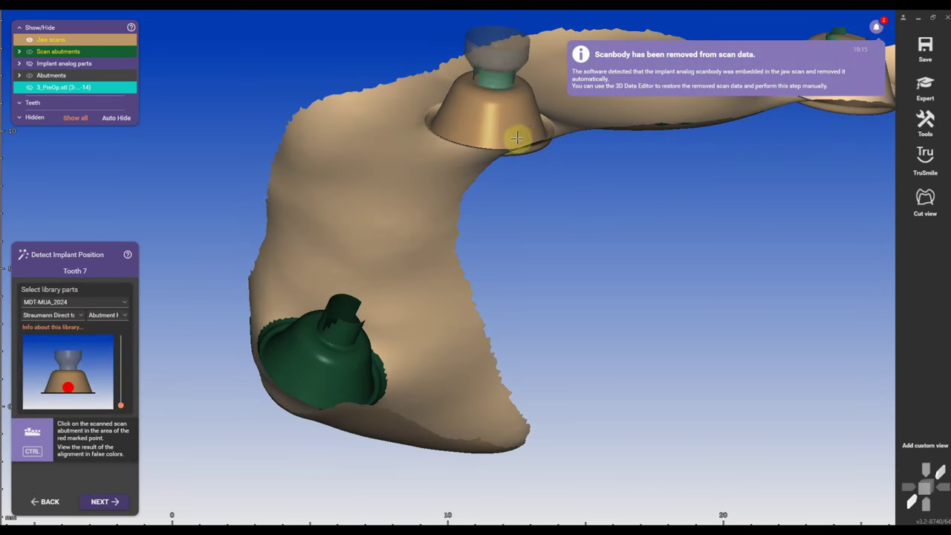
click(553, 220)
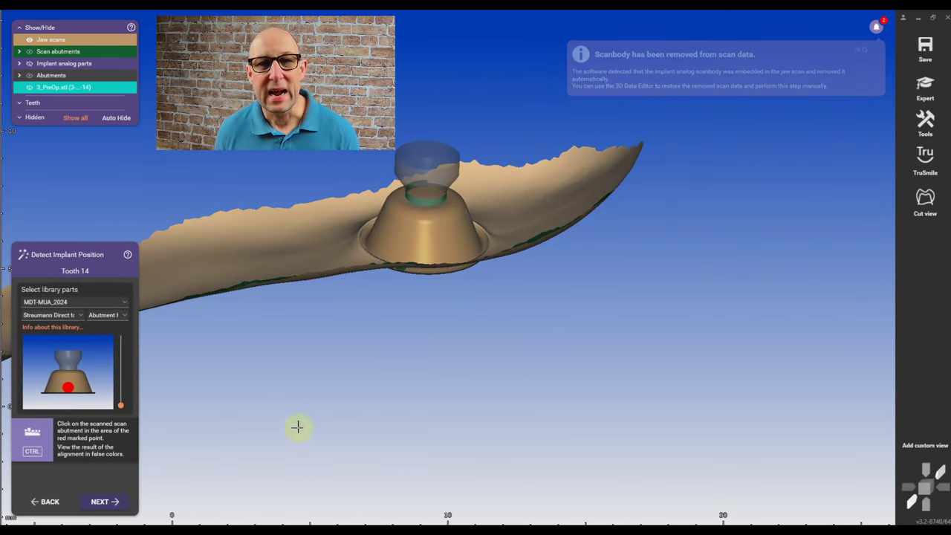
click(115, 502)
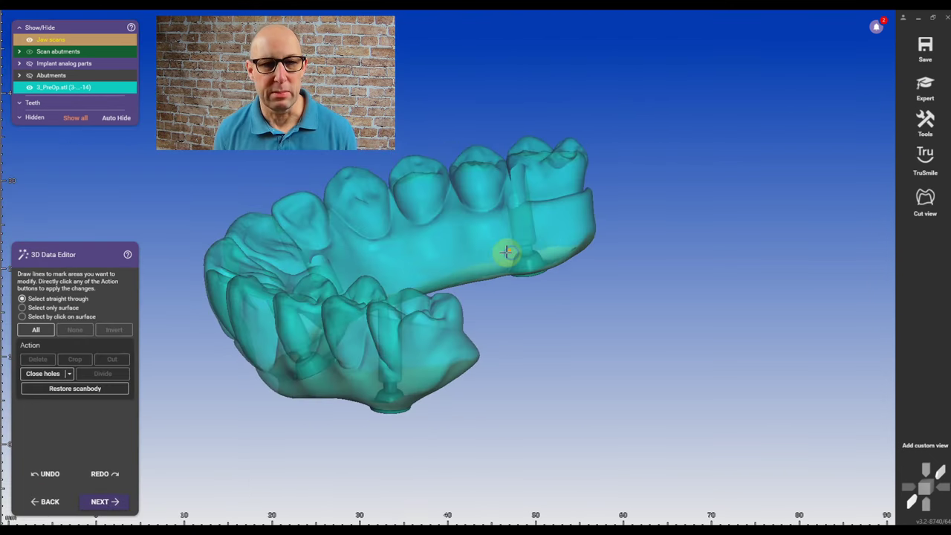
Leave the scan data unedited and skip the emergence profiles of teeth 3, 7, 9 and 14 without drawing margins
click(104, 501)
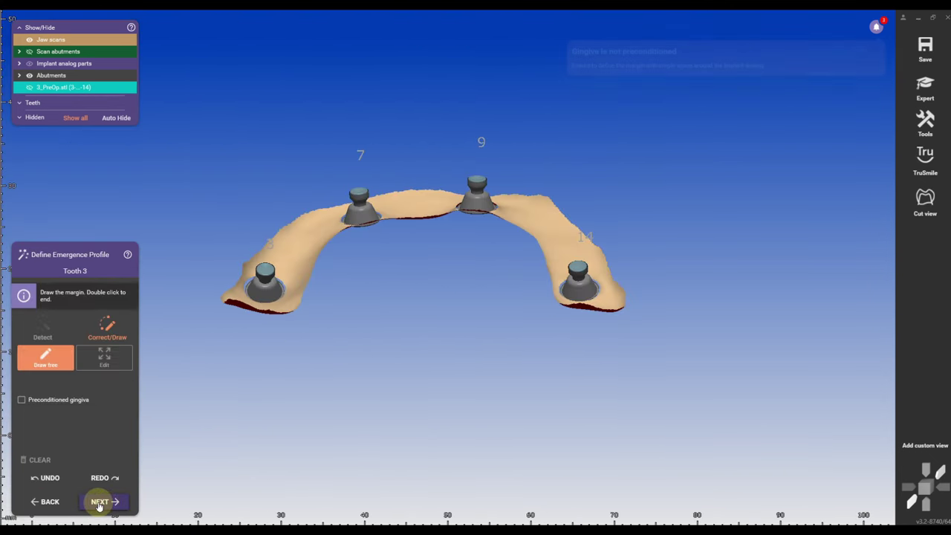
click(102, 503)
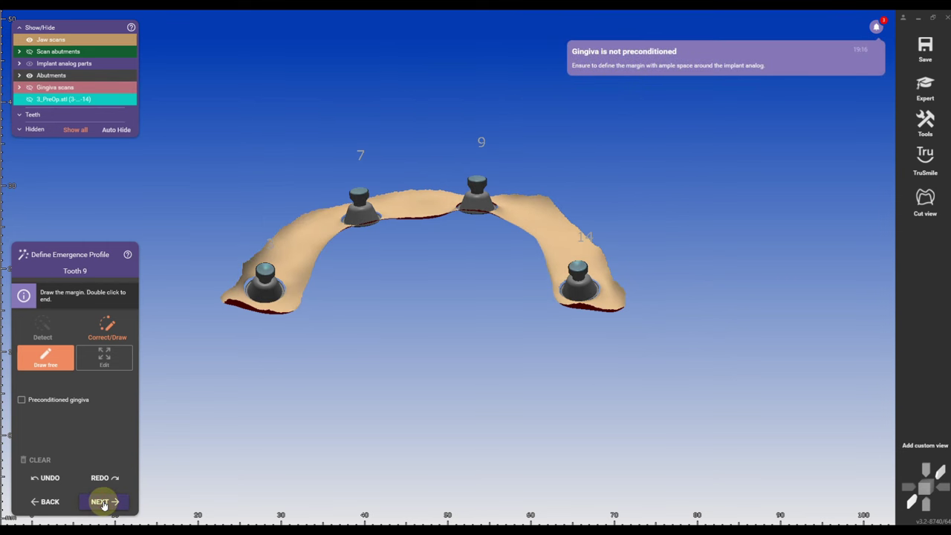
click(102, 502)
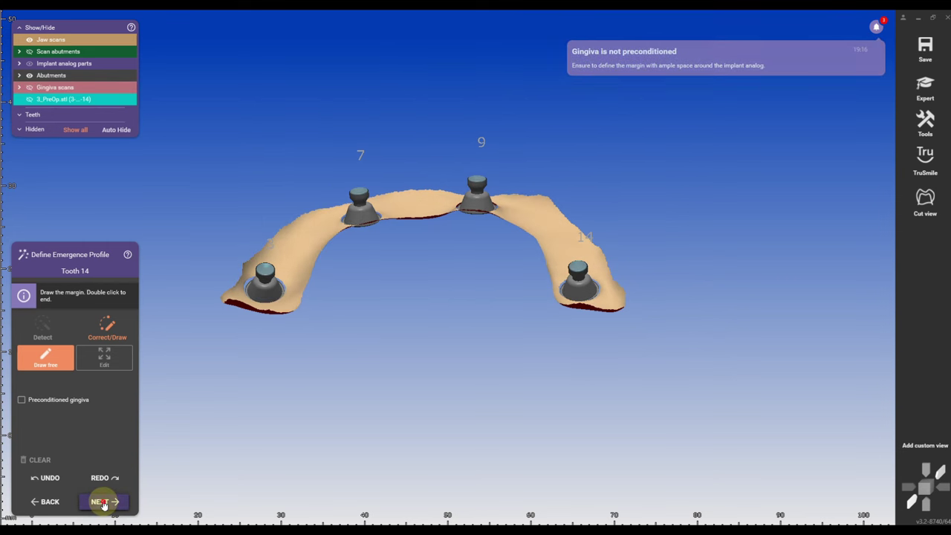
click(102, 502)
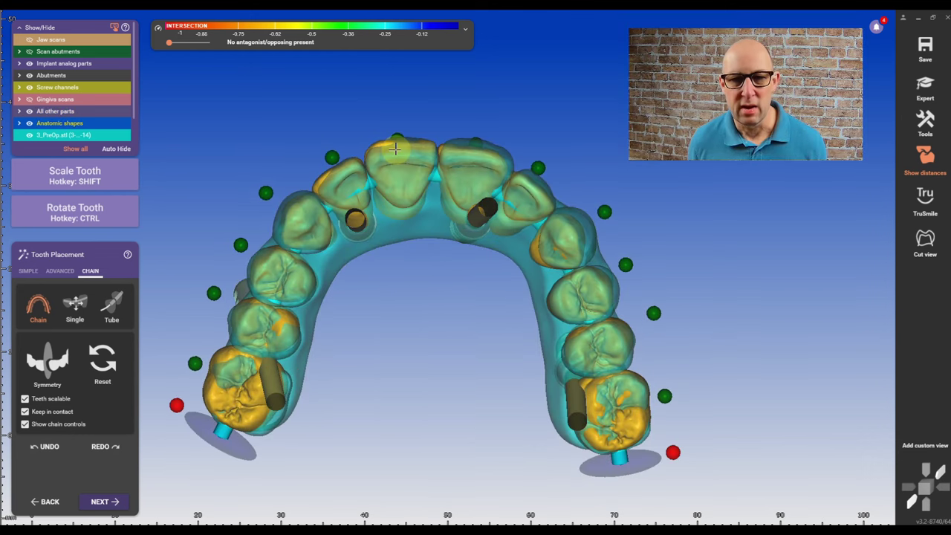
Turn off symmetry for the tooth chain, fix the chain at tooth 8 and move its tooth 14 end outward to fit the pre-op scan
click(43, 348)
click(42, 348)
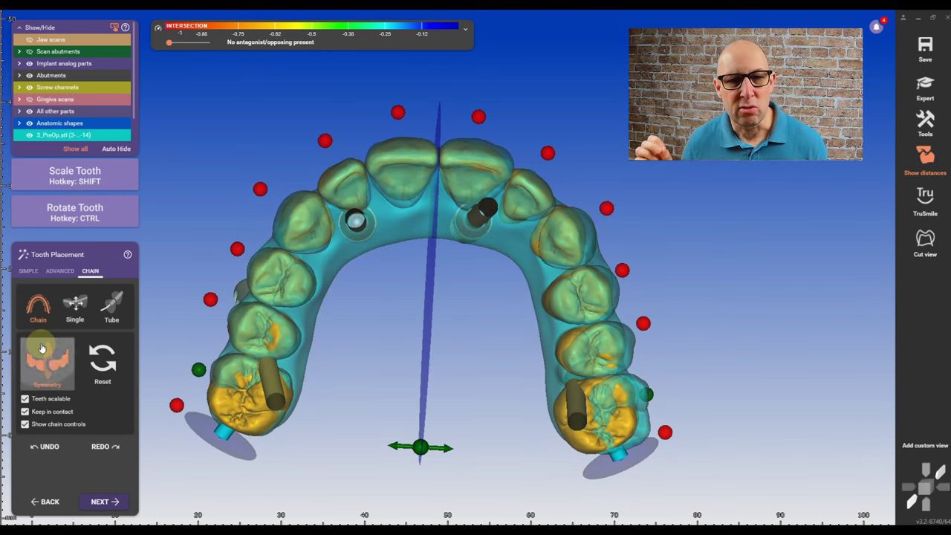
click(399, 112)
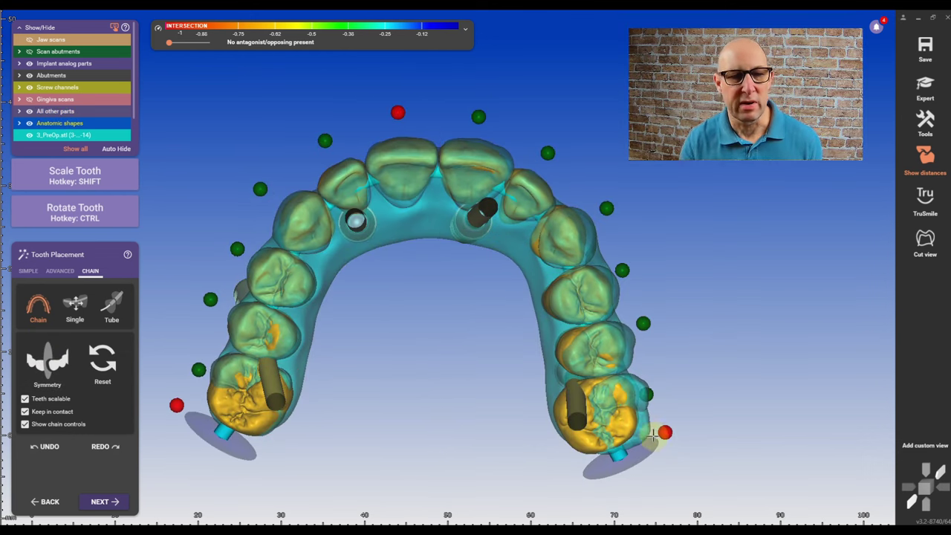
drag(635, 448, 654, 451)
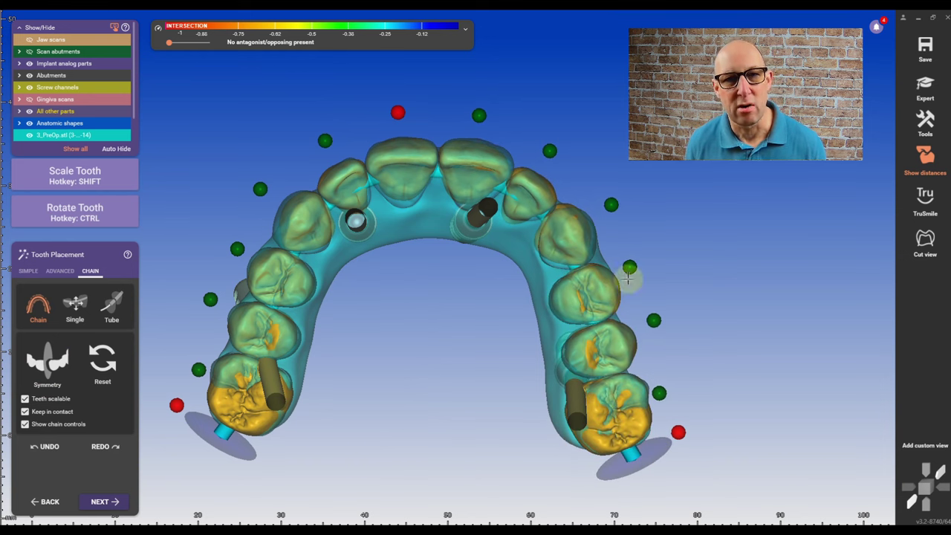
Accept the tooth placement and keep the default abutment bottoms to continue to the bar design
click(112, 501)
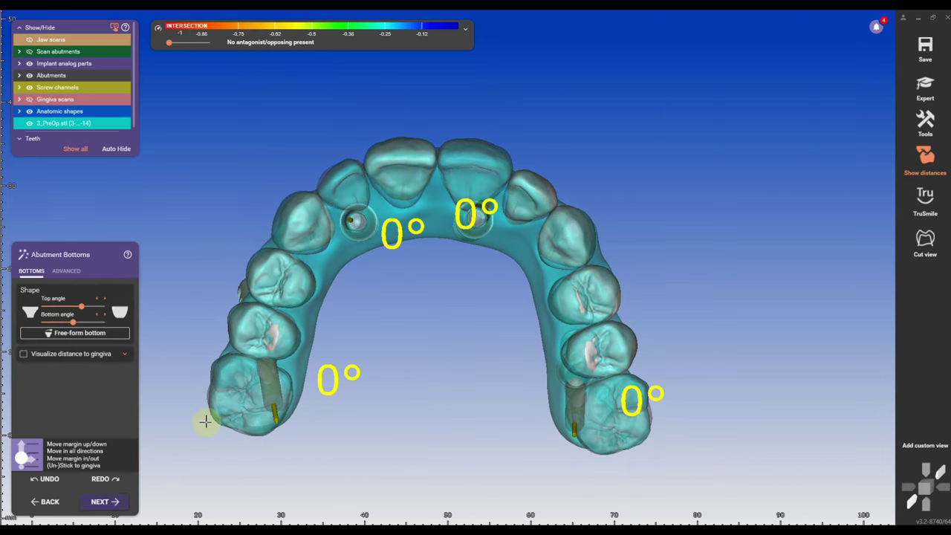
click(96, 502)
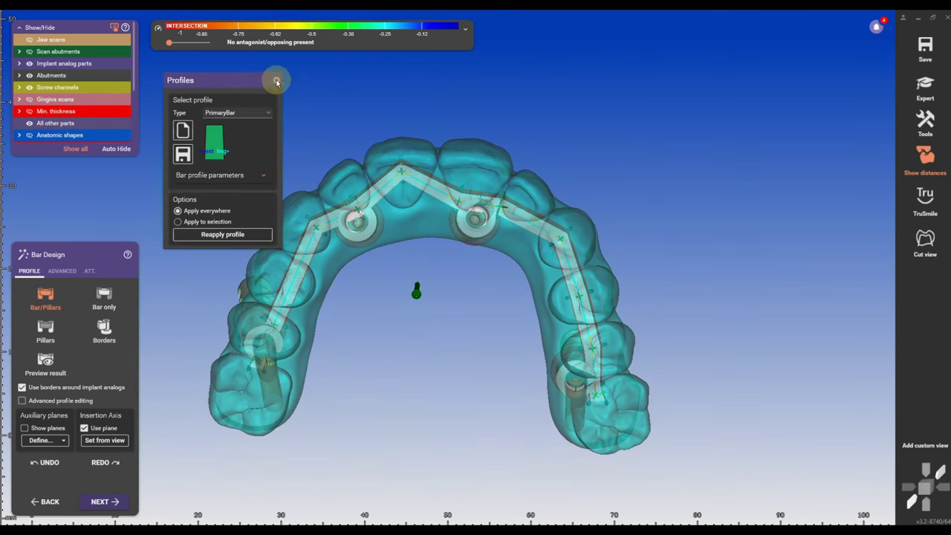
Show the auxiliary plane and redefine it by three points, one on each posterior side and one at the front center
drag(253, 79, 846, 53)
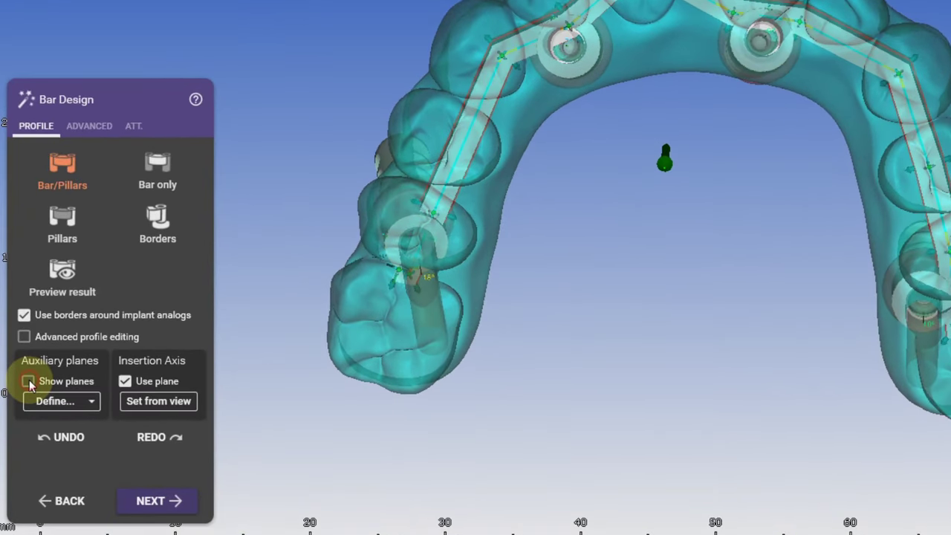
click(28, 382)
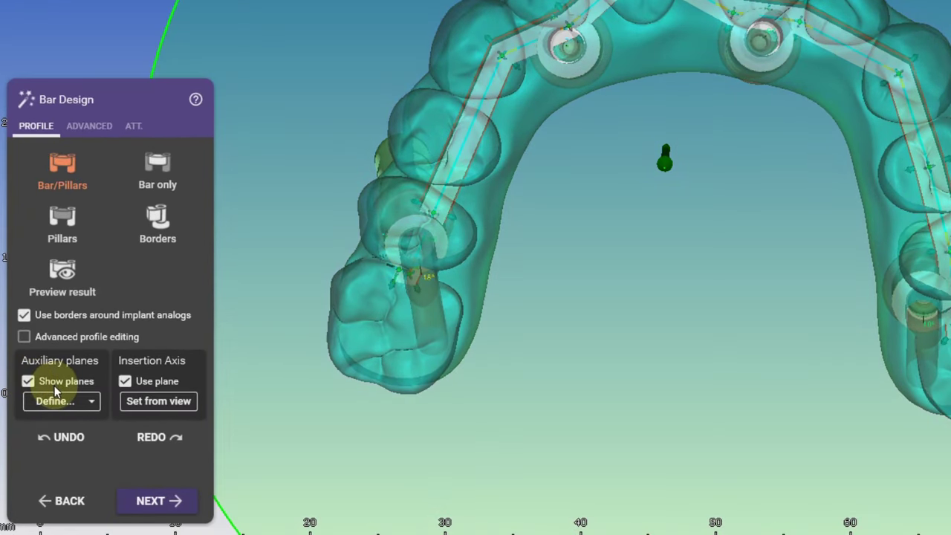
click(92, 402)
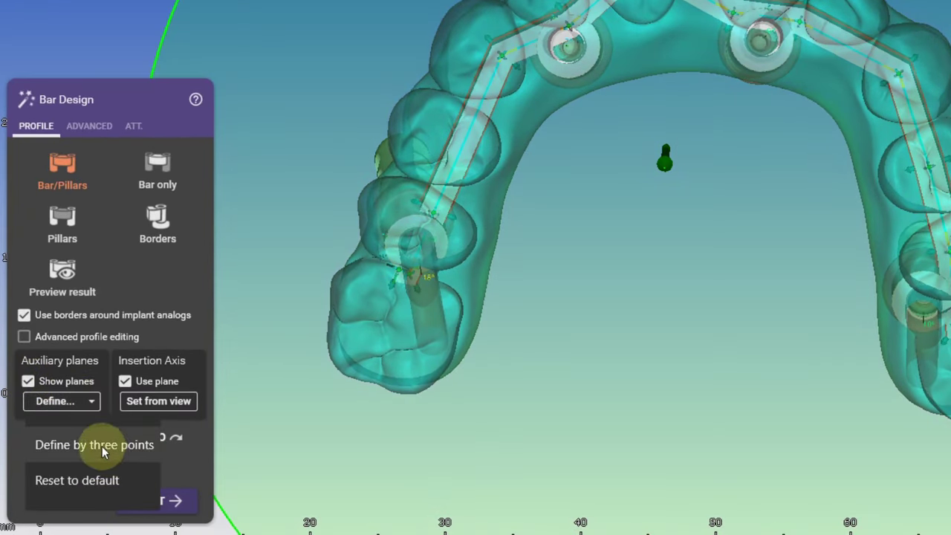
click(106, 448)
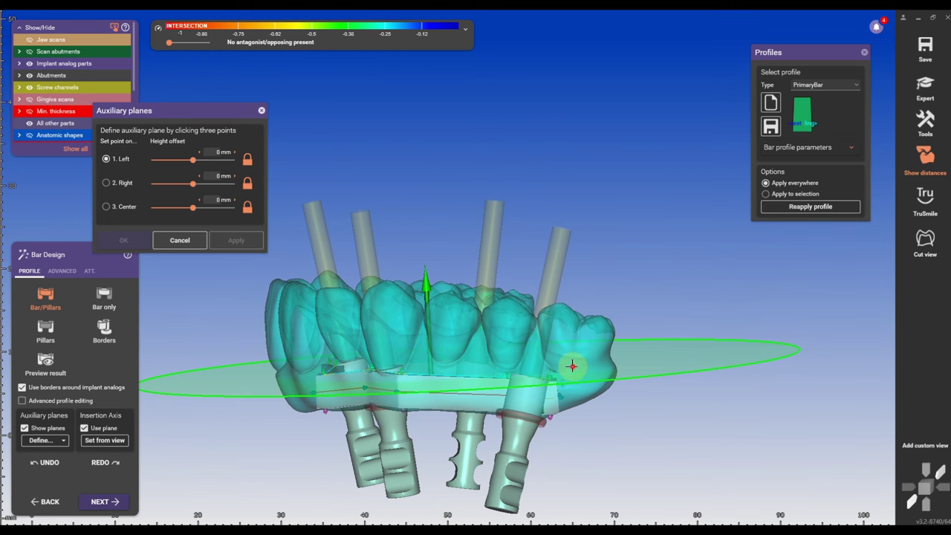
click(573, 367)
right_drag(471, 447, 469, 449)
click(467, 345)
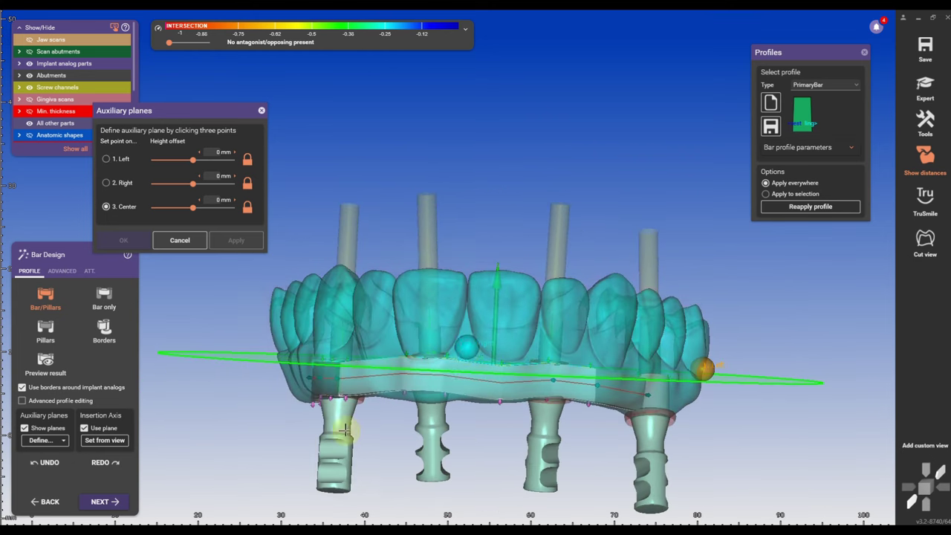
right_drag(345, 430, 352, 431)
click(354, 338)
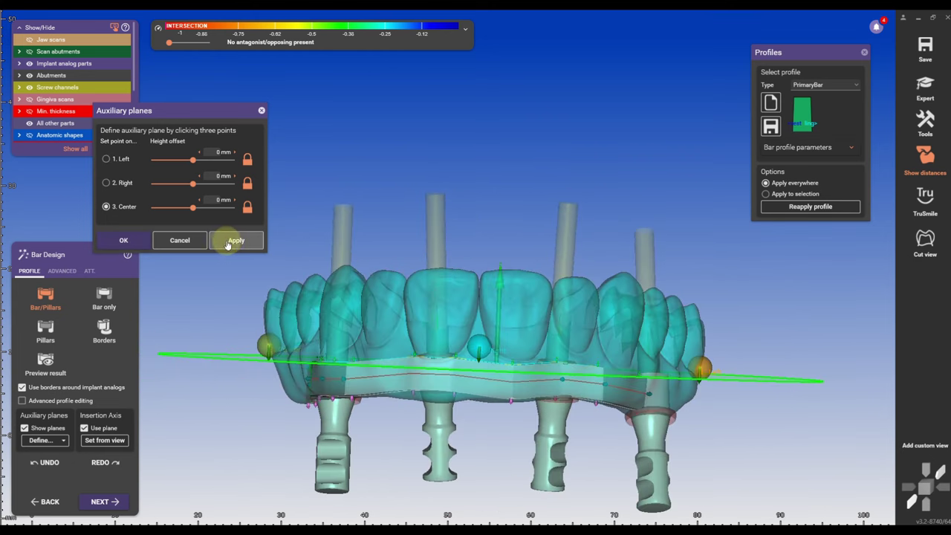
click(235, 240)
click(124, 240)
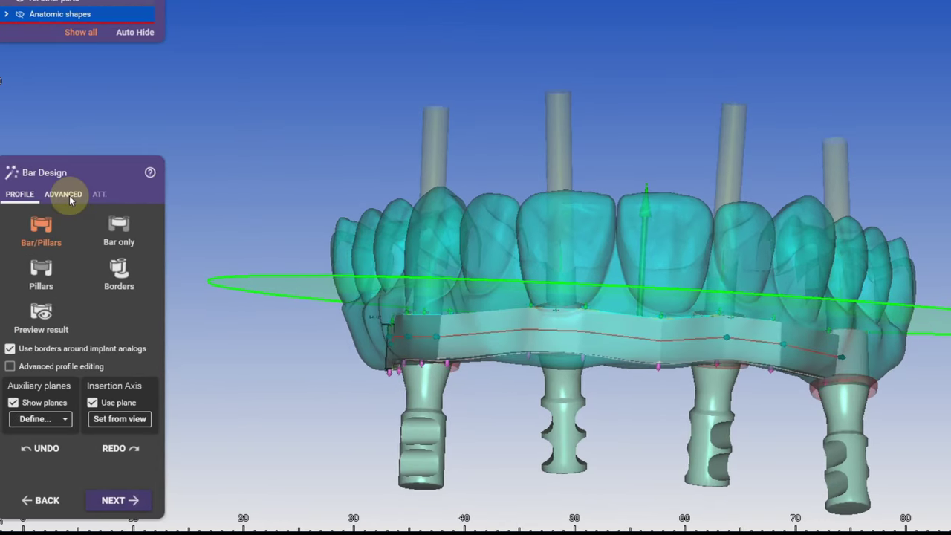
Switch the bar to the rounded design, extend its tooth 14 end distally and straighten the neighbouring posterior segment
click(64, 195)
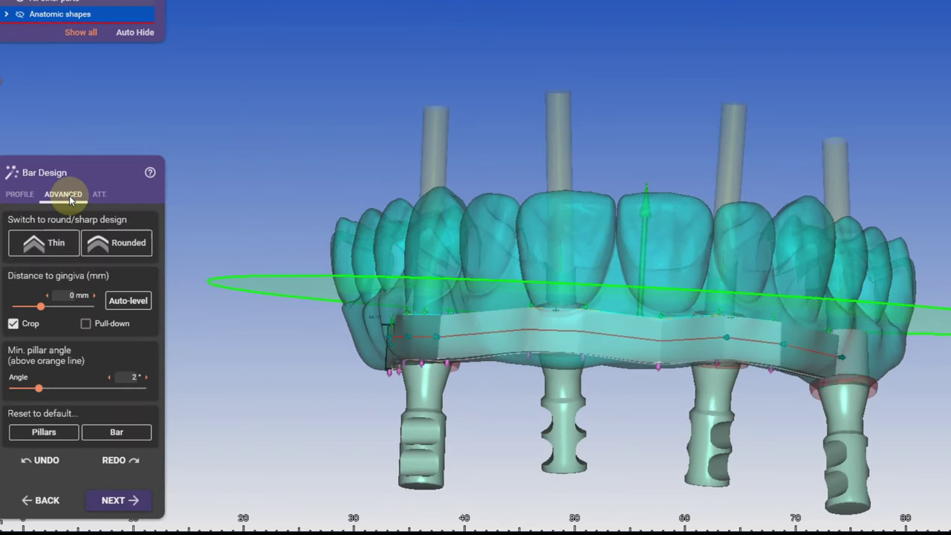
click(119, 247)
scroll(340, 250, up, 3)
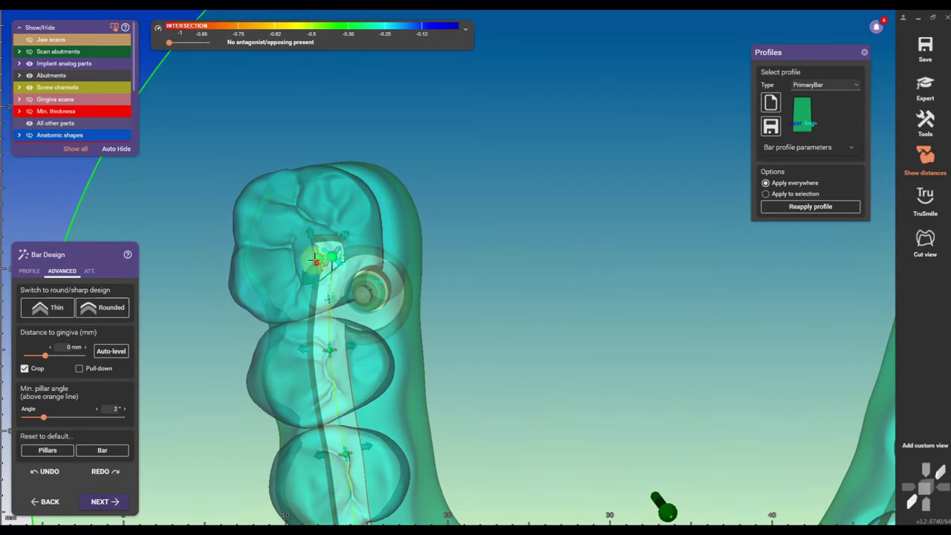
drag(319, 261, 333, 202)
scroll(334, 201, down, 3)
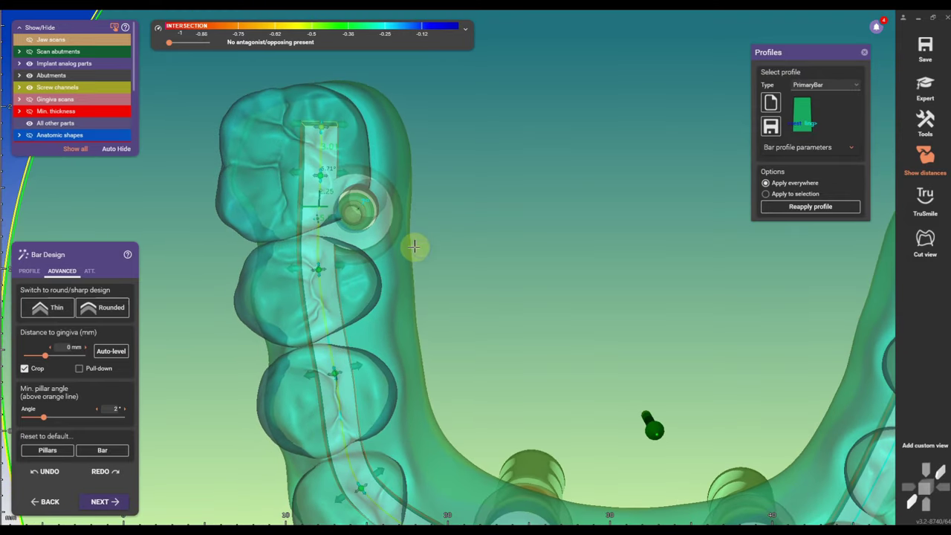
drag(332, 376, 328, 374)
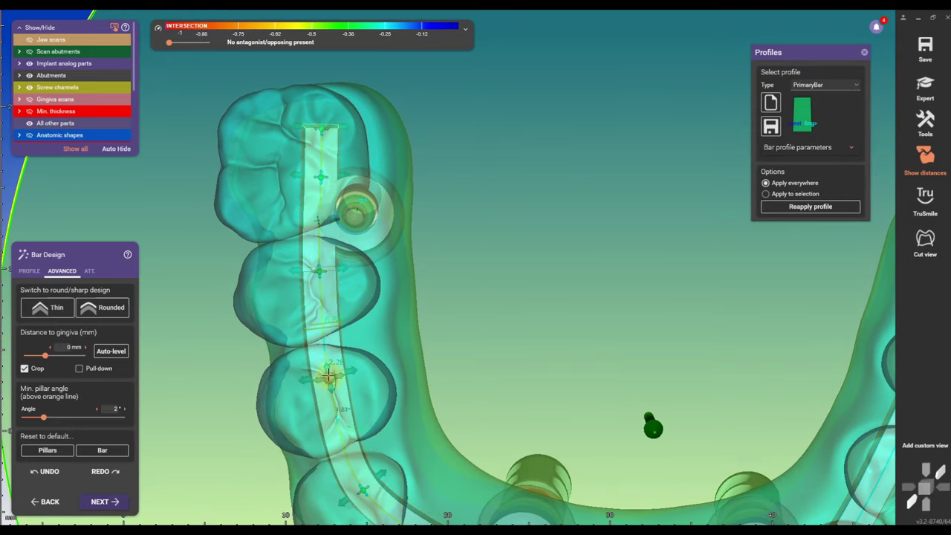
Smooth the bar's anterior curve by repositioning its front control points and extend the tooth 3 end distally
middle_drag(465, 330, 403, 178)
right_drag(403, 178, 405, 149)
drag(419, 437, 504, 461)
middle_drag(559, 436, 451, 420)
drag(499, 491, 493, 448)
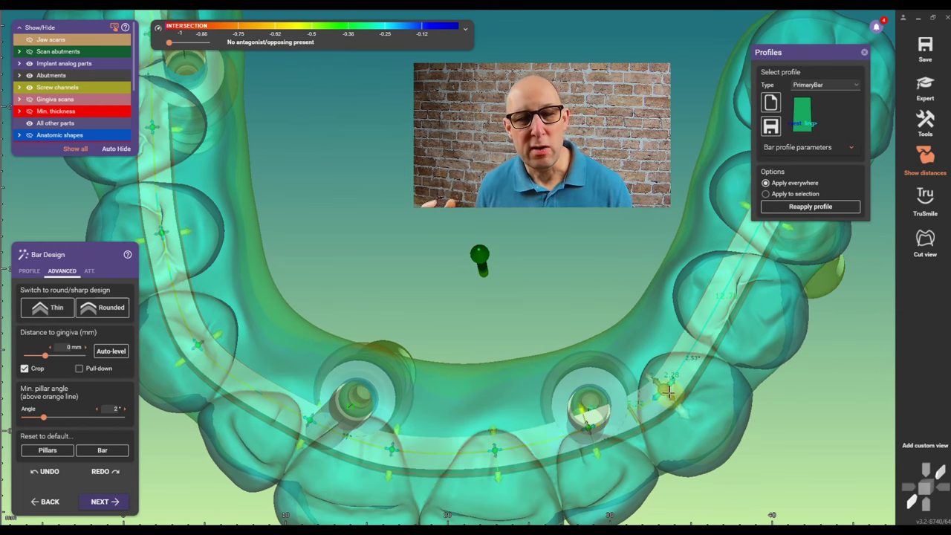
middle_drag(496, 375, 327, 512)
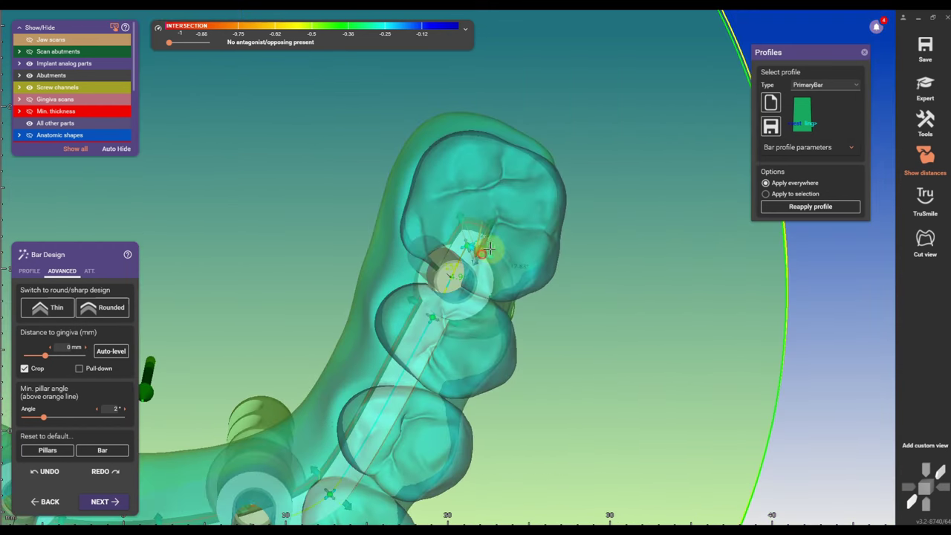
drag(481, 248, 492, 187)
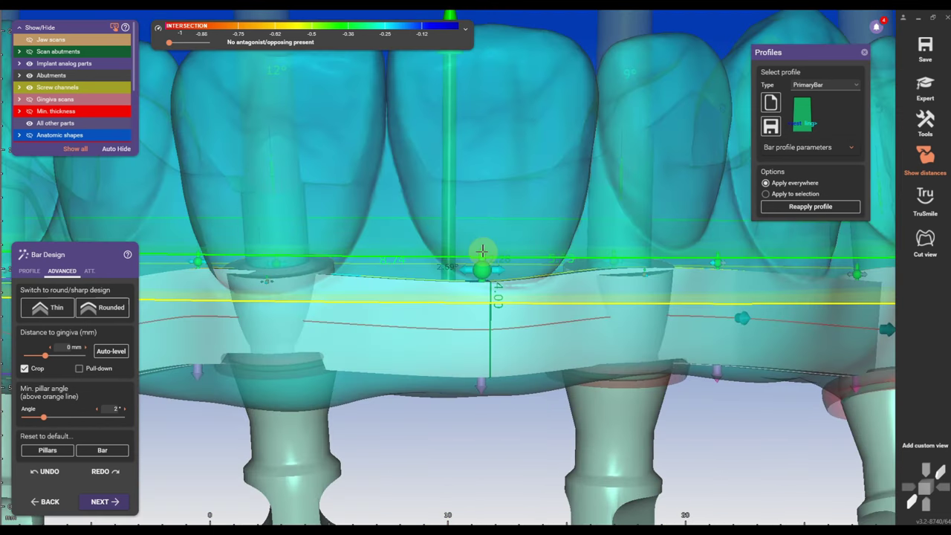
Raise the bar to the auxiliary plane and pull its underside down to the gingiva with a distance of -0.06 mm
scroll(481, 253, up, 3)
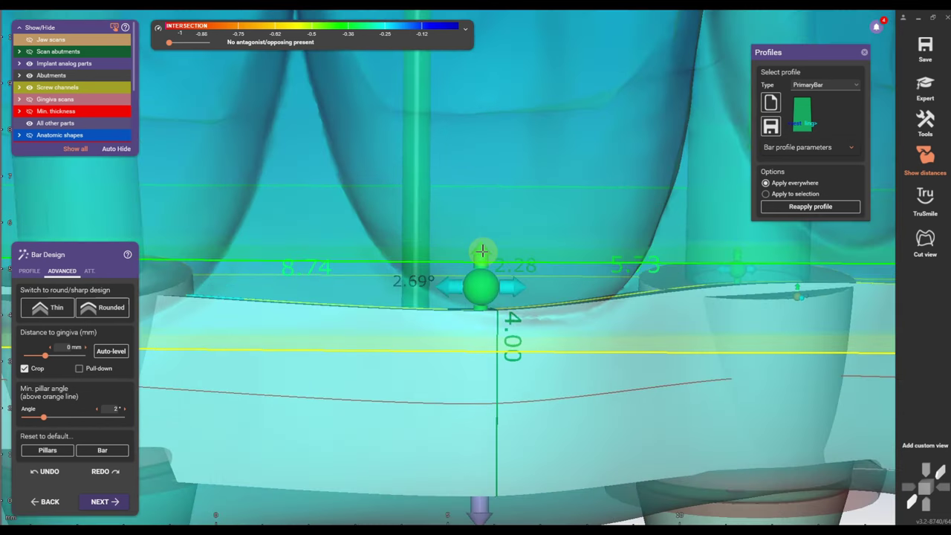
drag(481, 249, 485, 196)
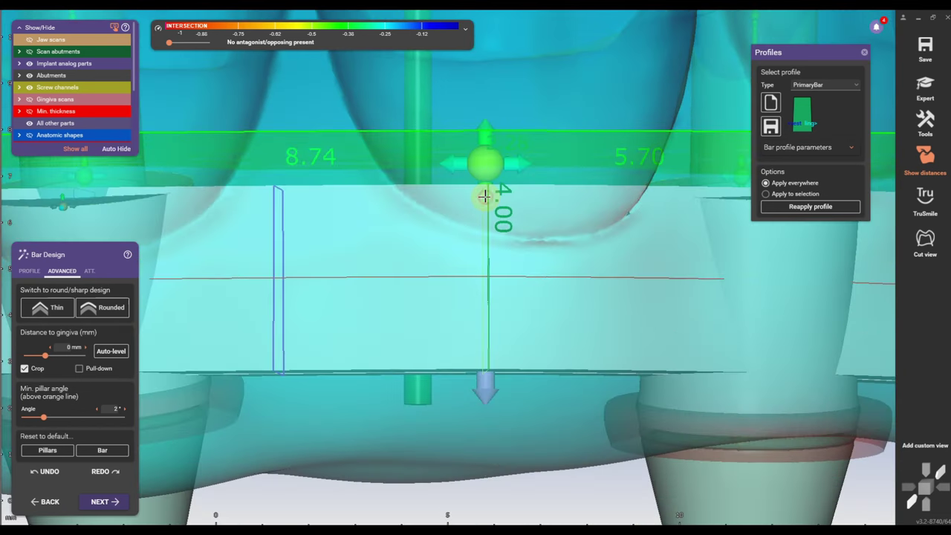
scroll(500, 223, down, 5)
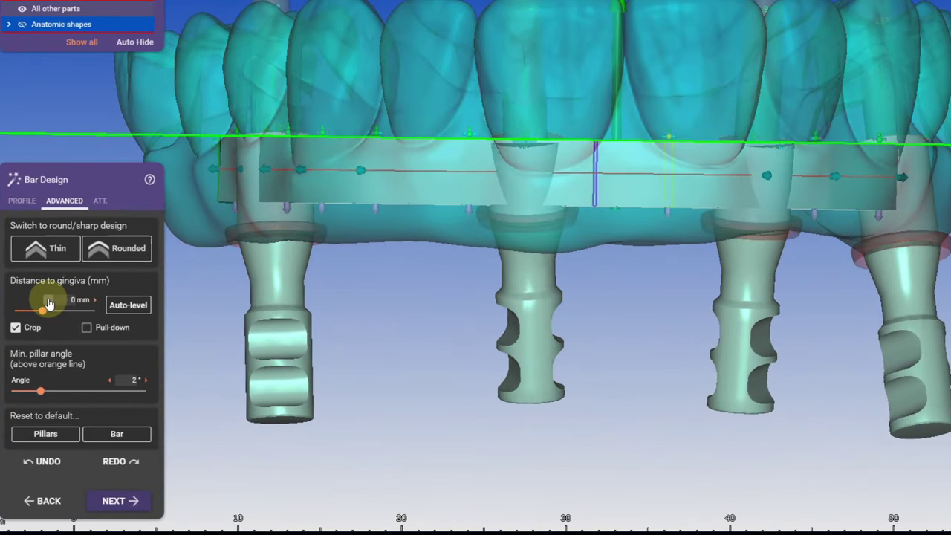
click(48, 303)
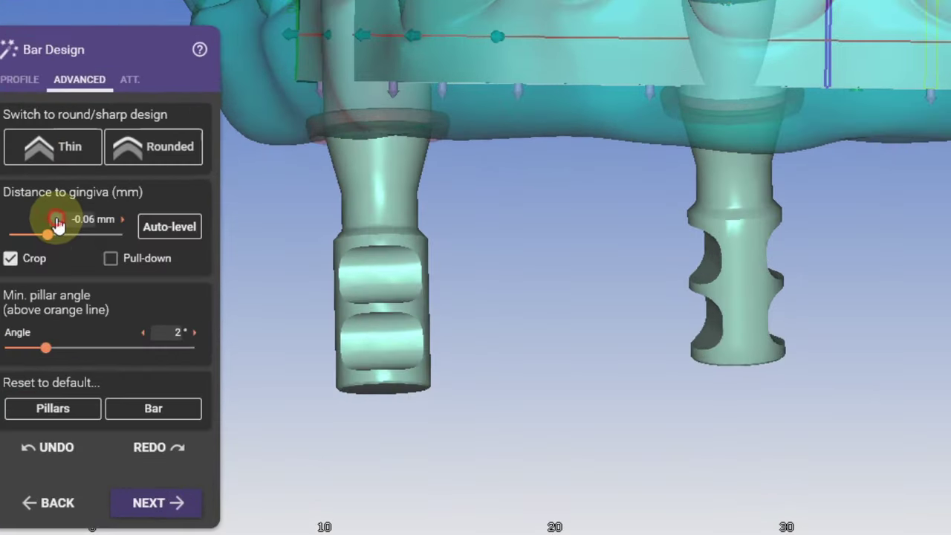
click(110, 258)
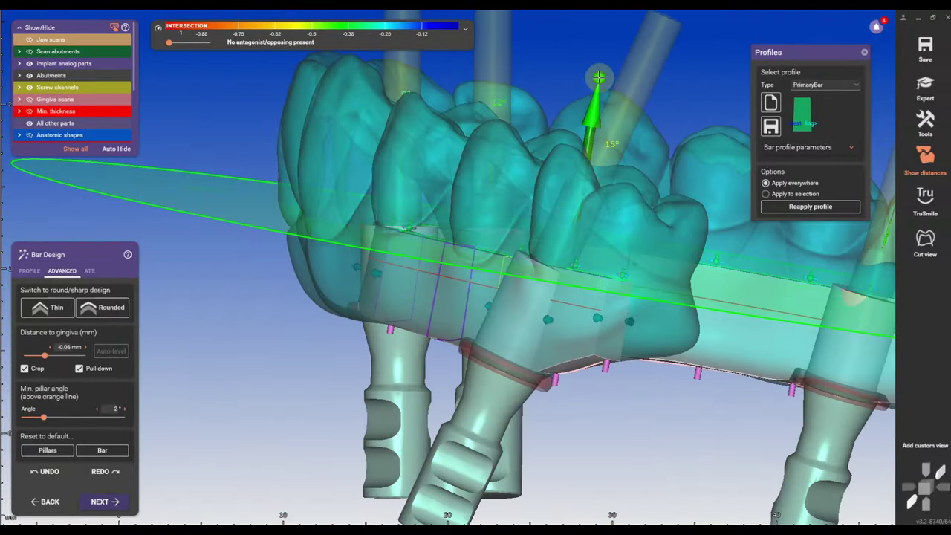
Tilt the auxiliary plane's axis toward the front teeth and shift the bar's control points near teeth 6 and 8 palatally
drag(598, 77, 566, 77)
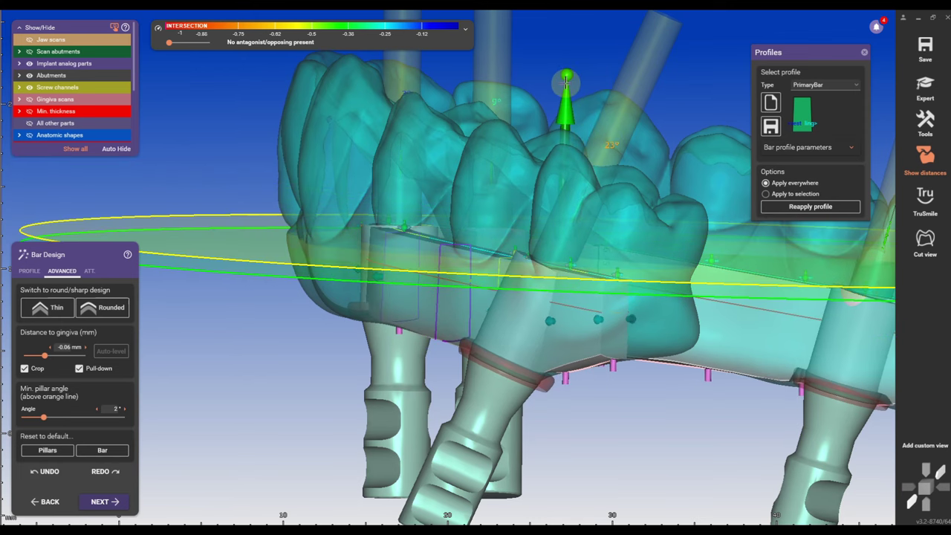
click(566, 75)
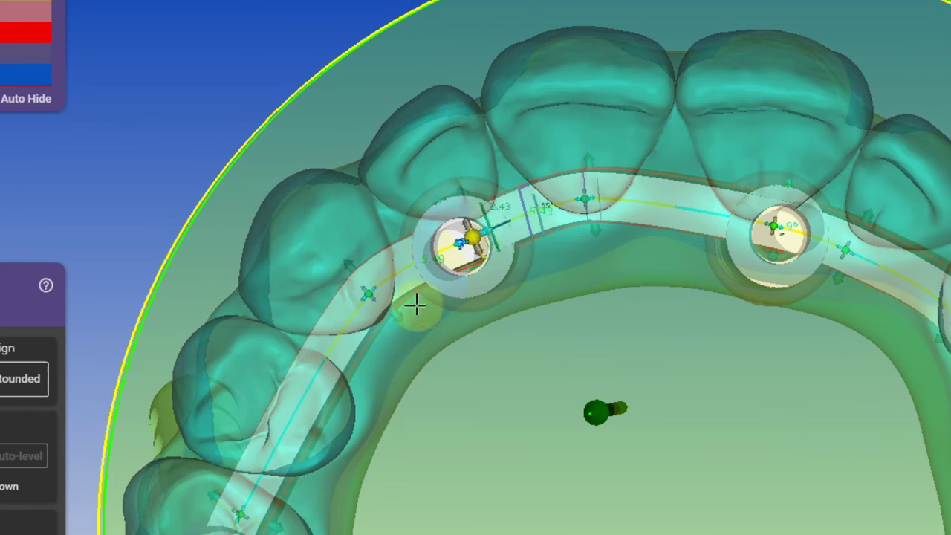
drag(367, 294, 379, 305)
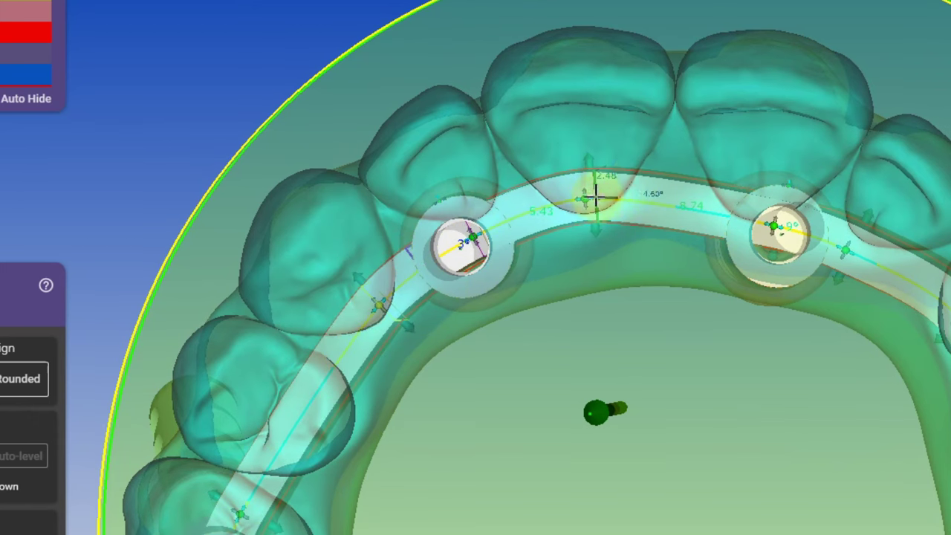
drag(593, 199, 593, 212)
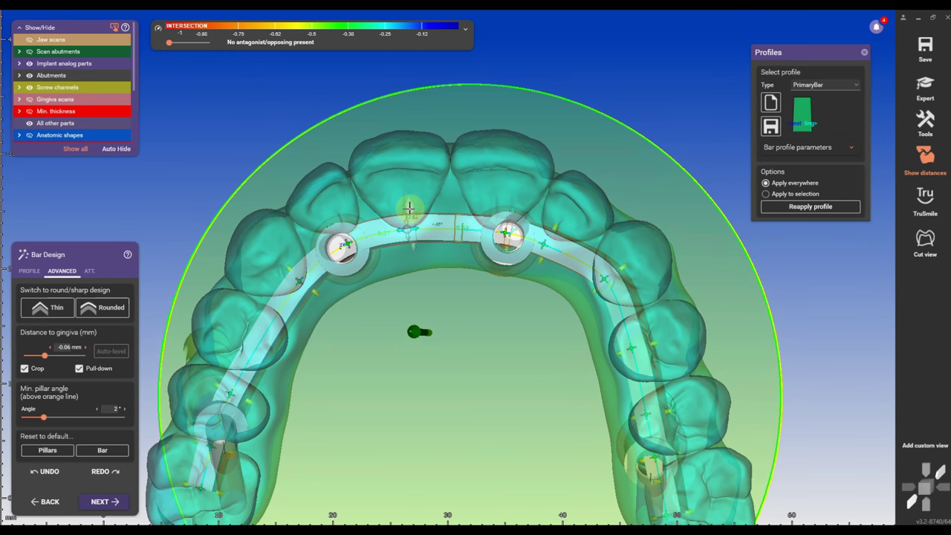
drag(409, 209, 411, 260)
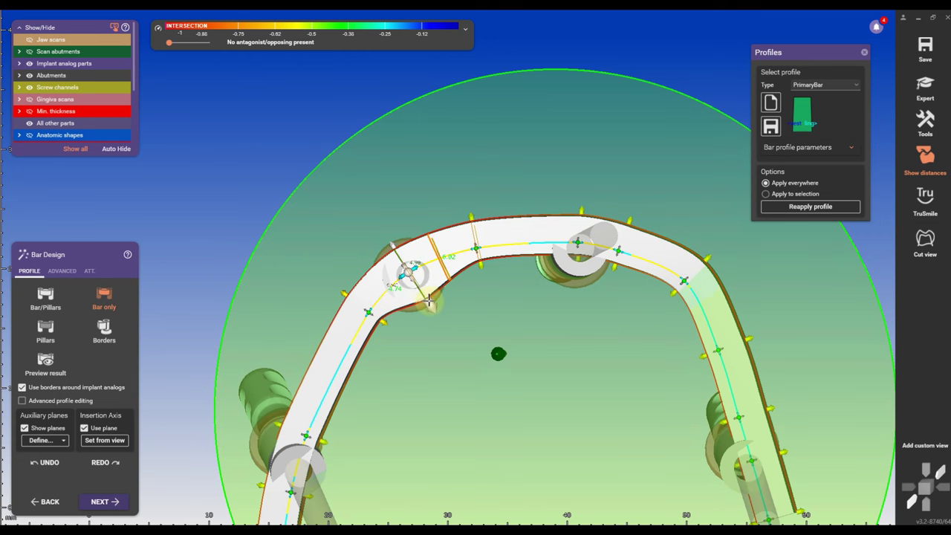
Widen the bar palatally around the implant at tooth 14 and reposition the bar's control point there
right_drag(480, 314, 456, 323)
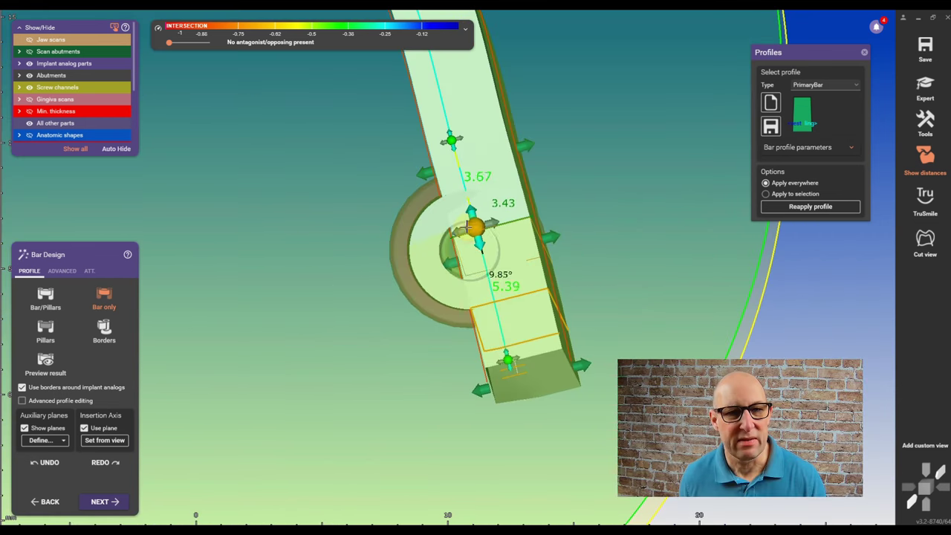
drag(465, 215, 468, 221)
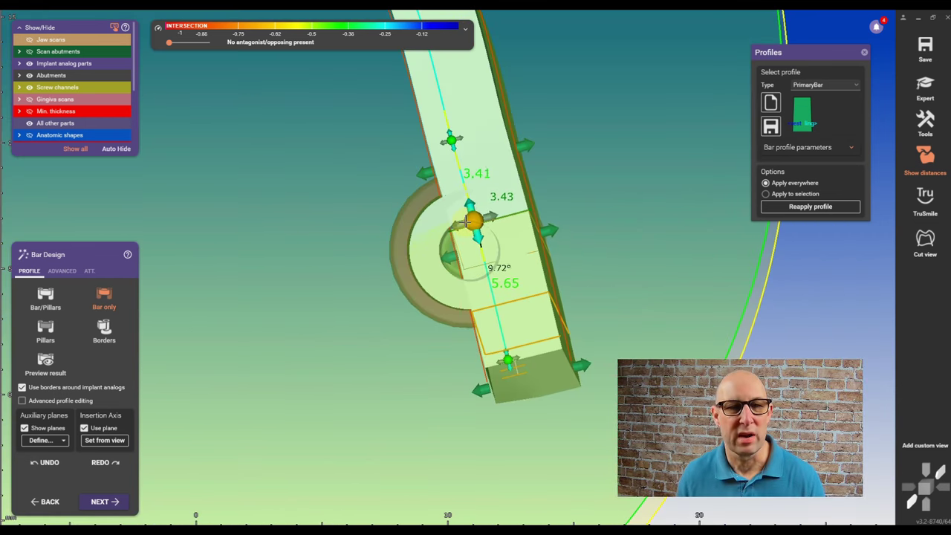
drag(448, 256, 400, 276)
right_drag(414, 285, 411, 284)
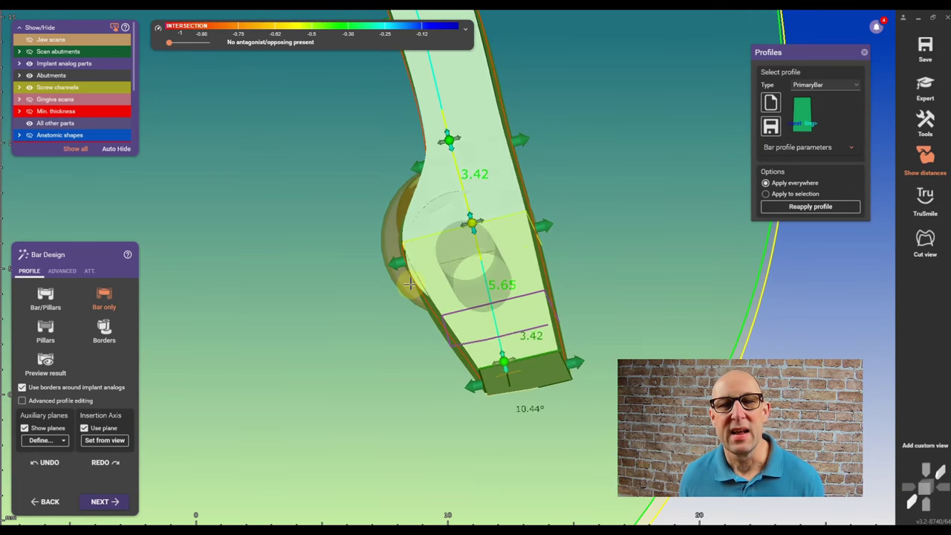
drag(472, 220, 473, 243)
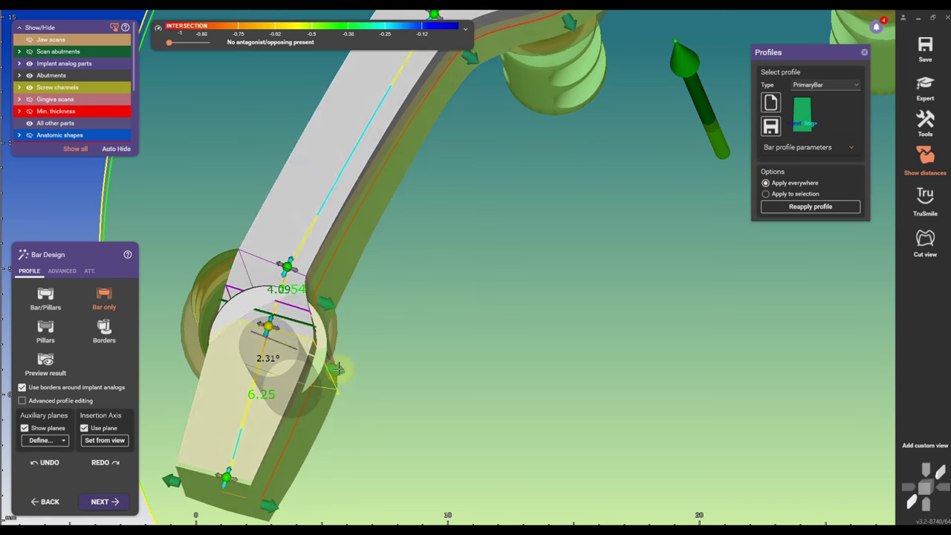
Widen the bar on both sides around the implant at tooth 3 and adjust the adjoining section to blend in
drag(339, 368, 354, 370)
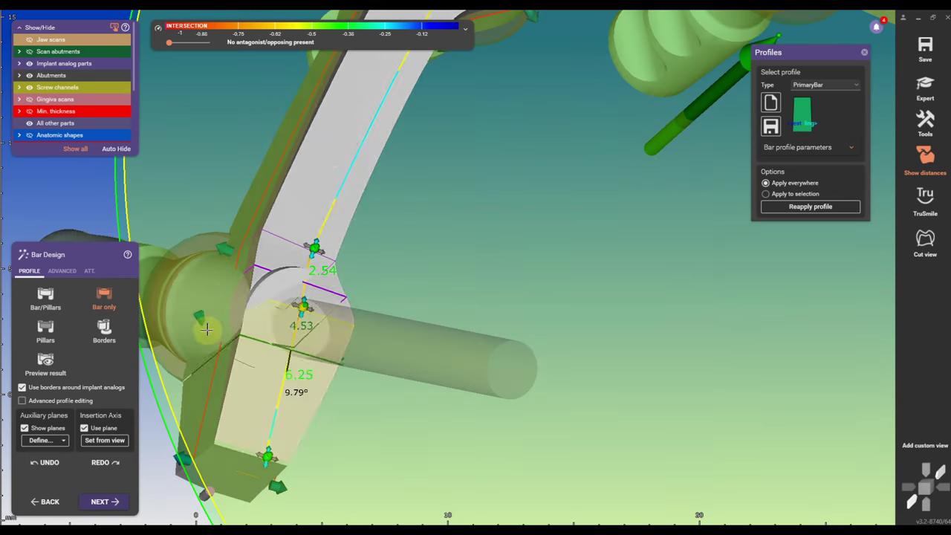
drag(206, 329, 185, 310)
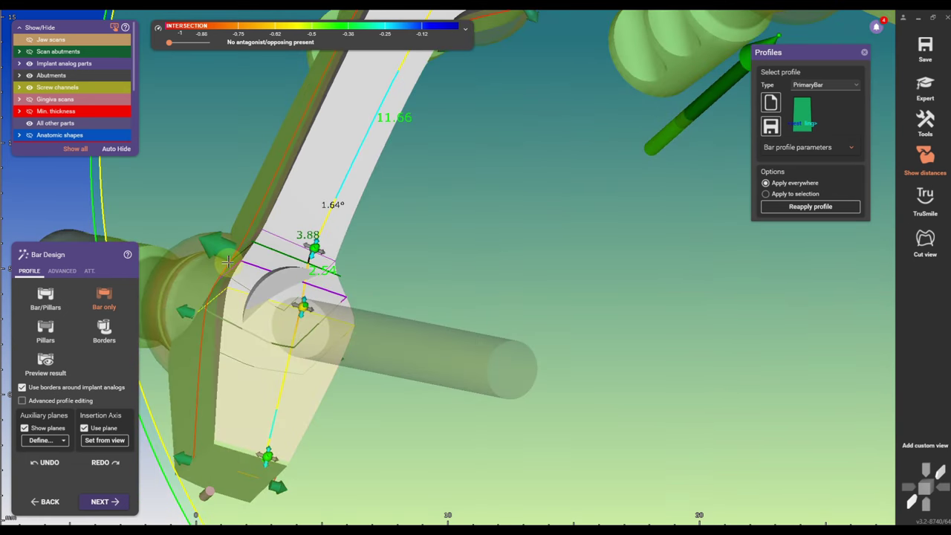
drag(228, 262, 220, 253)
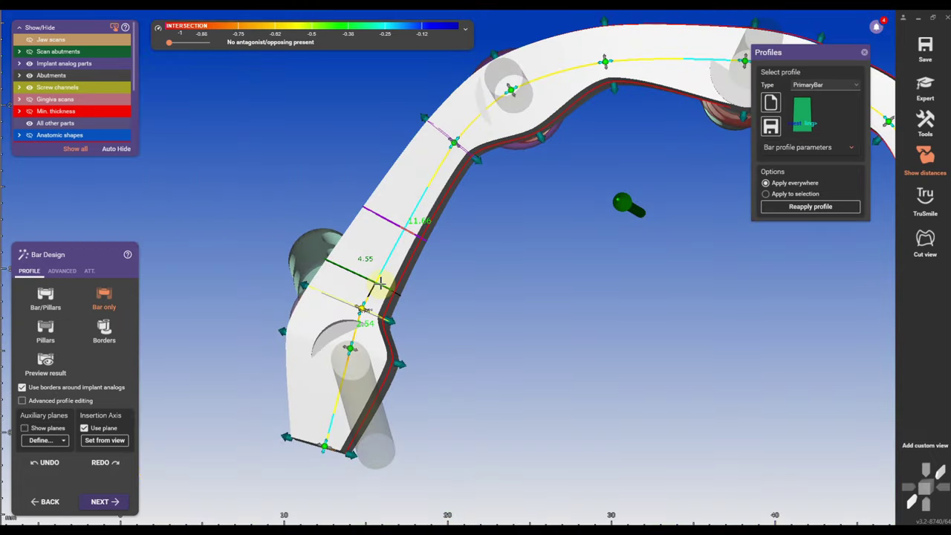
drag(375, 284, 377, 280)
drag(388, 321, 385, 284)
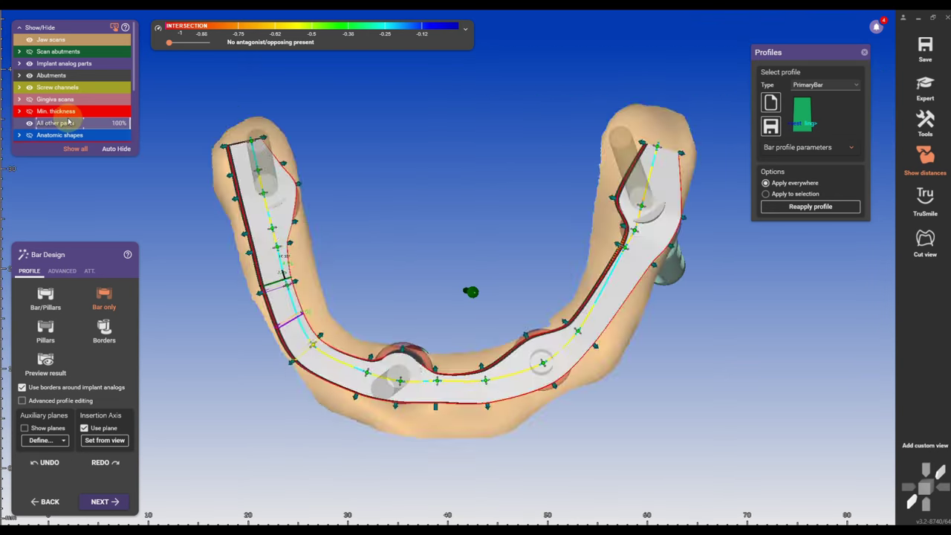
Overlay the transparent pre-op teeth scan on the bar to check its fit and switch to editing only the pillars
click(69, 122)
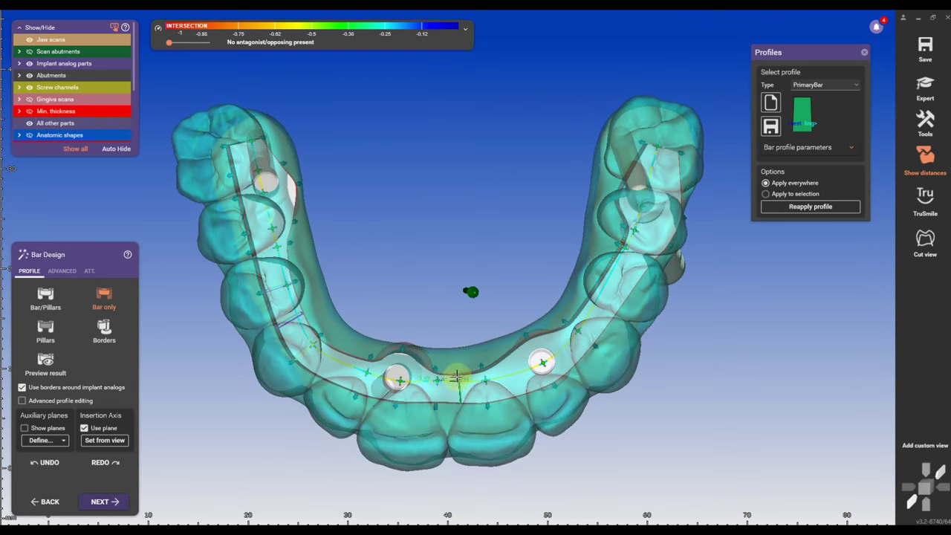
right_drag(448, 344, 449, 350)
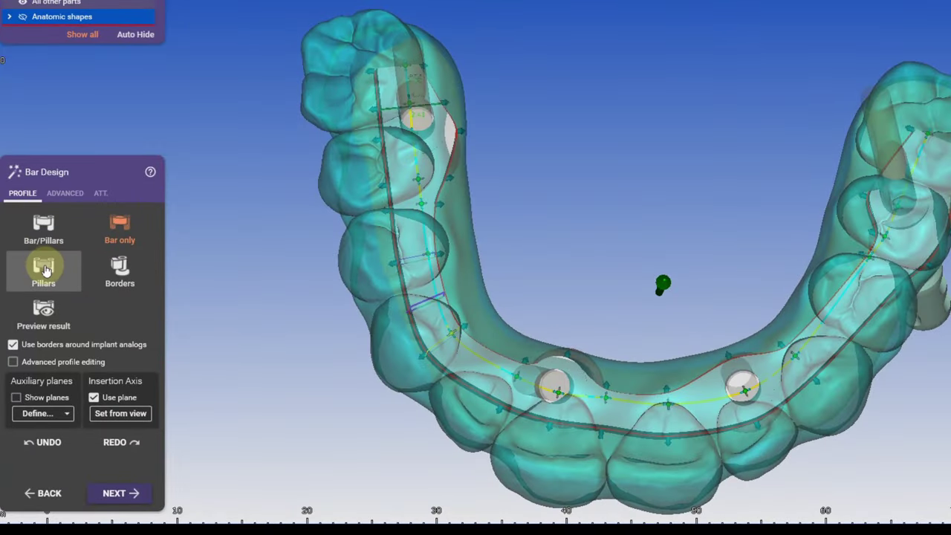
click(43, 269)
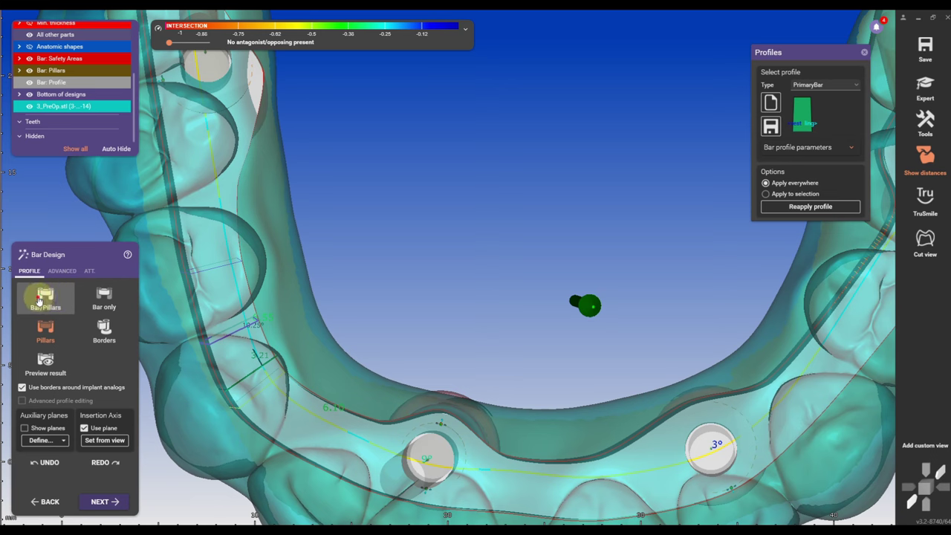
Inspect the bar's fit around the rear implants inside the pre-op scan and finish the bar design to continue to free-forming
click(43, 297)
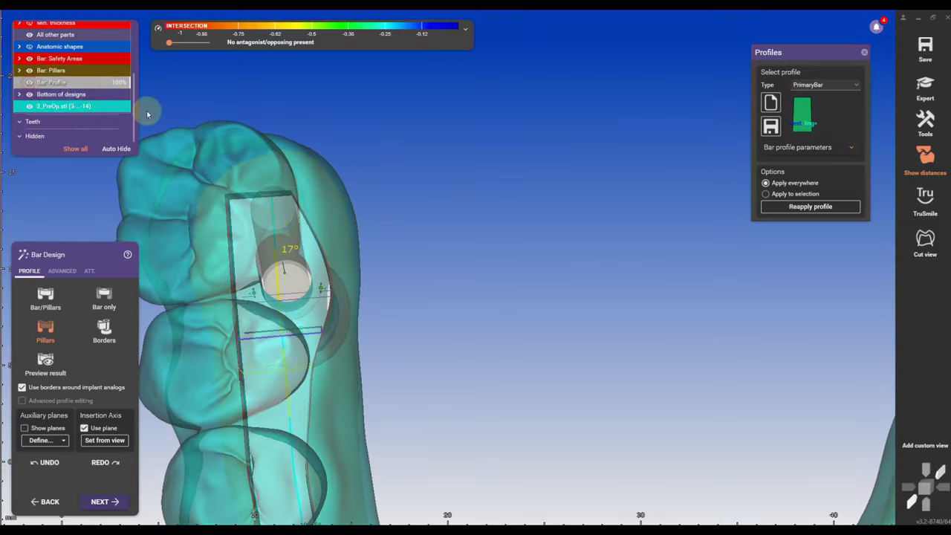
right_drag(339, 233, 342, 231)
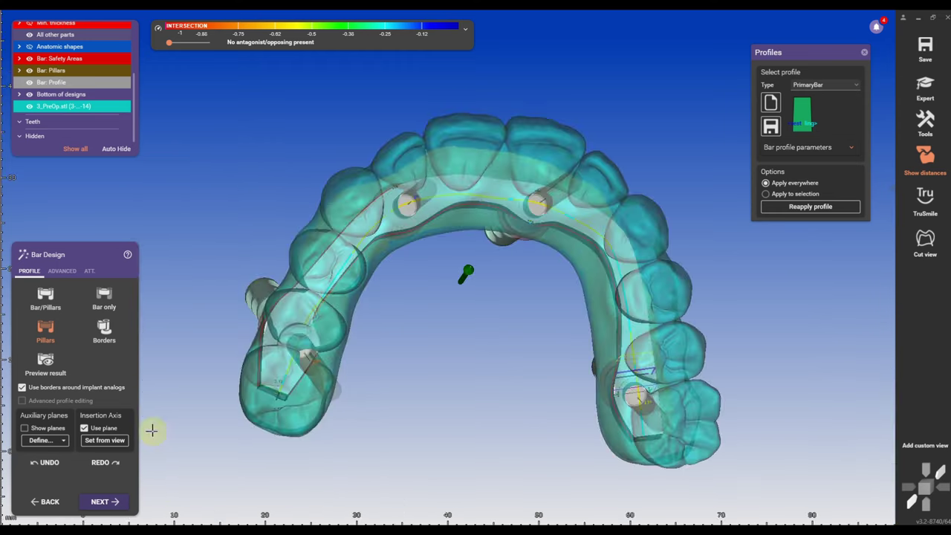
click(107, 502)
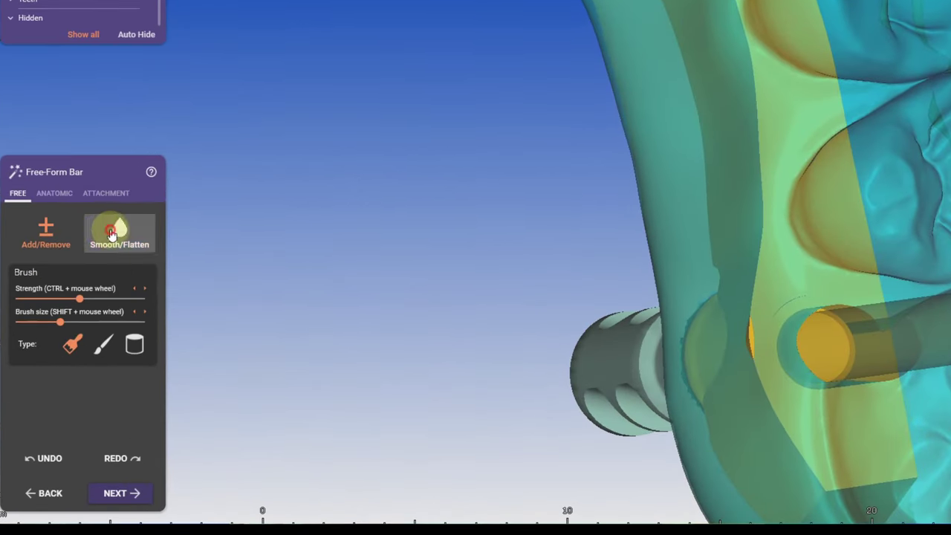
Smooth the bar's edges and underside around the screw channels with the Smooth/Flatten brush, and merge and save the restoration
click(111, 233)
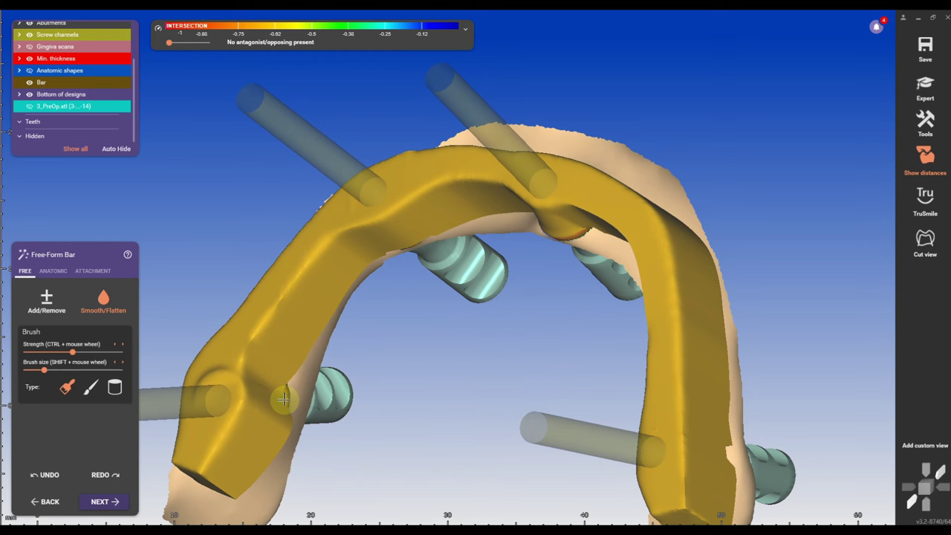
drag(236, 394, 268, 342)
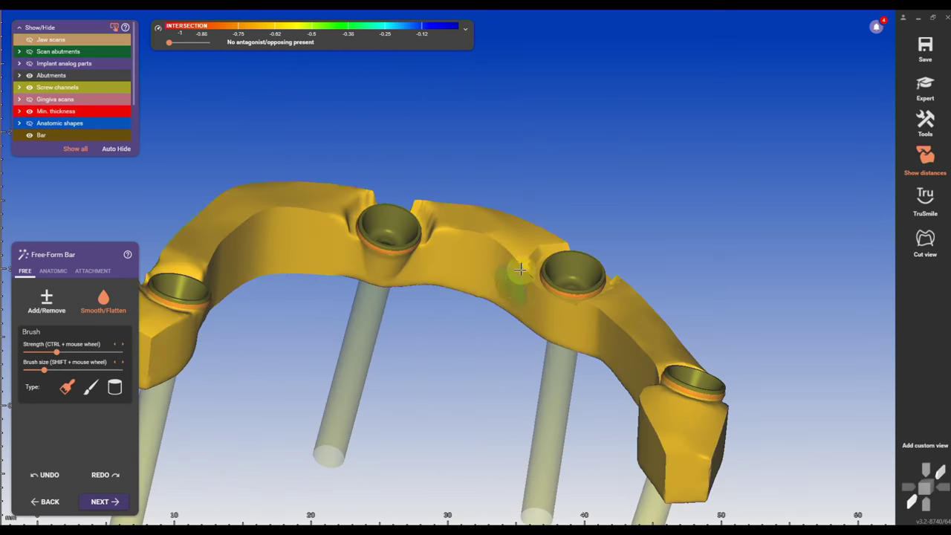
mouse_move(526, 264)
mouse_down()
mouse_move(599, 272)
mouse_move(595, 307)
mouse_up()
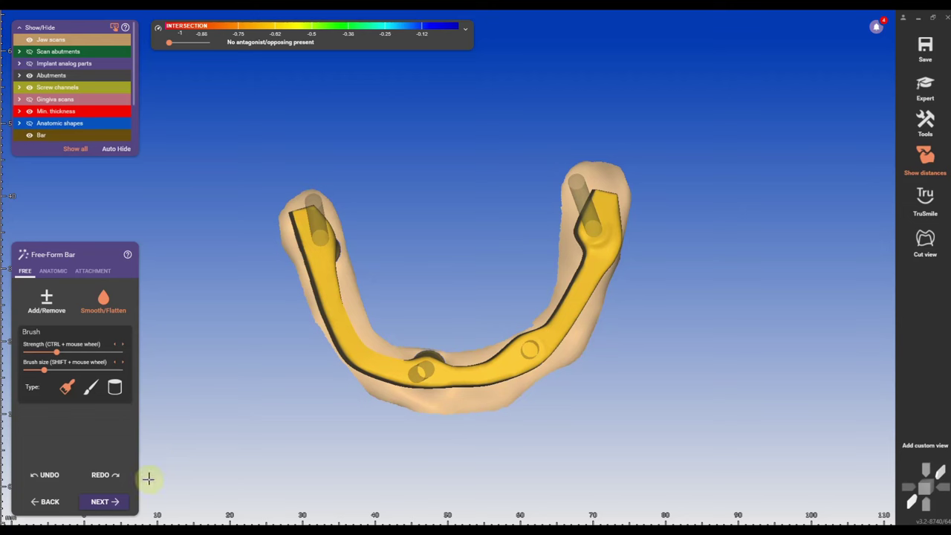
click(115, 497)
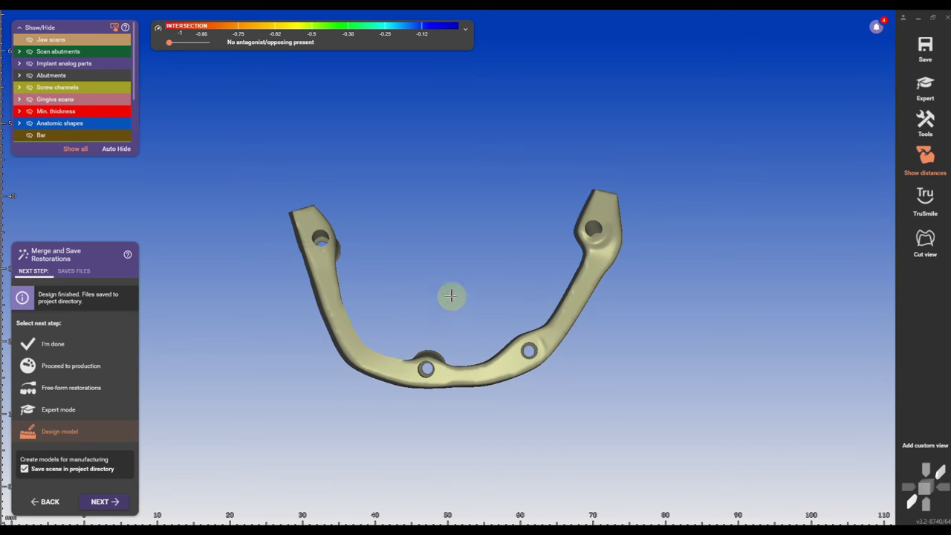
right_drag(489, 414, 488, 409)
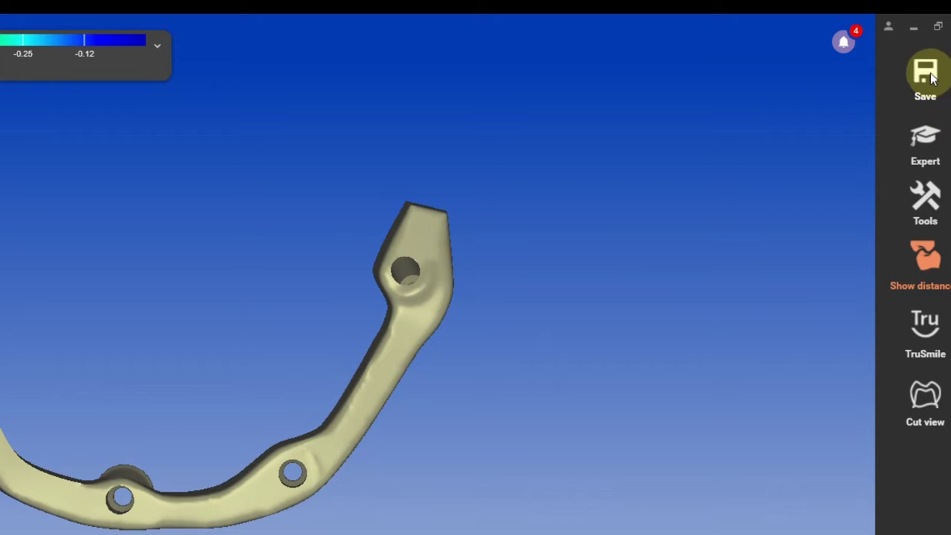
Export only the visible merged bar as Plain STL named 2_Just_Bar, using the original coordinate system of the scan data
click(928, 75)
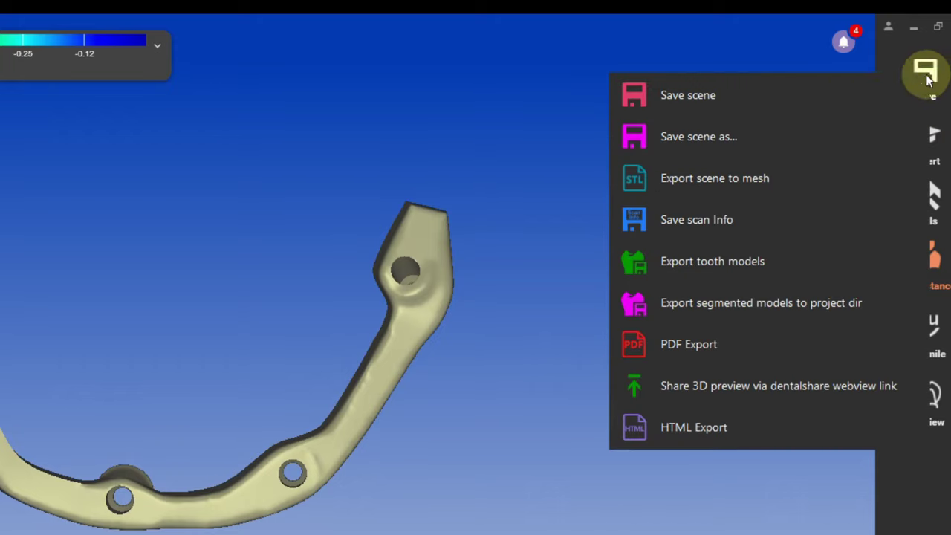
click(755, 178)
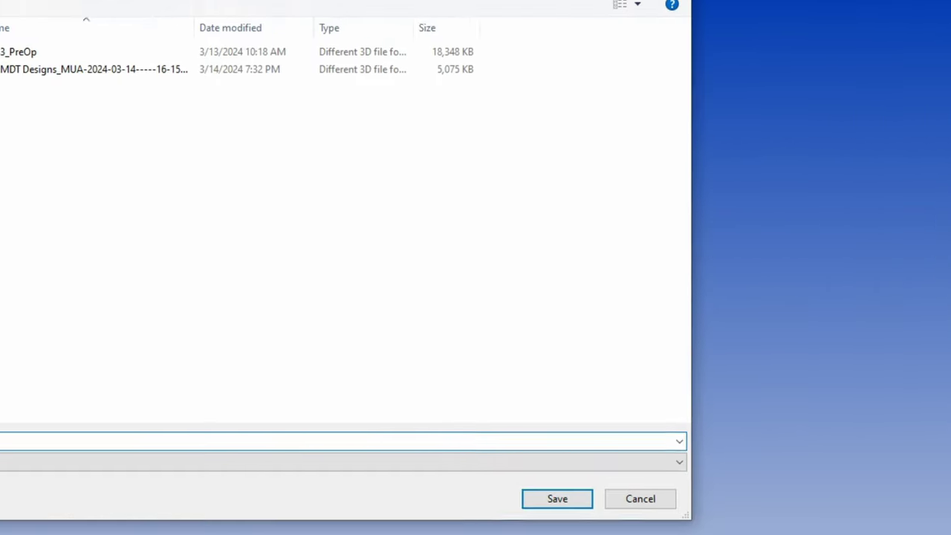
text(2_)
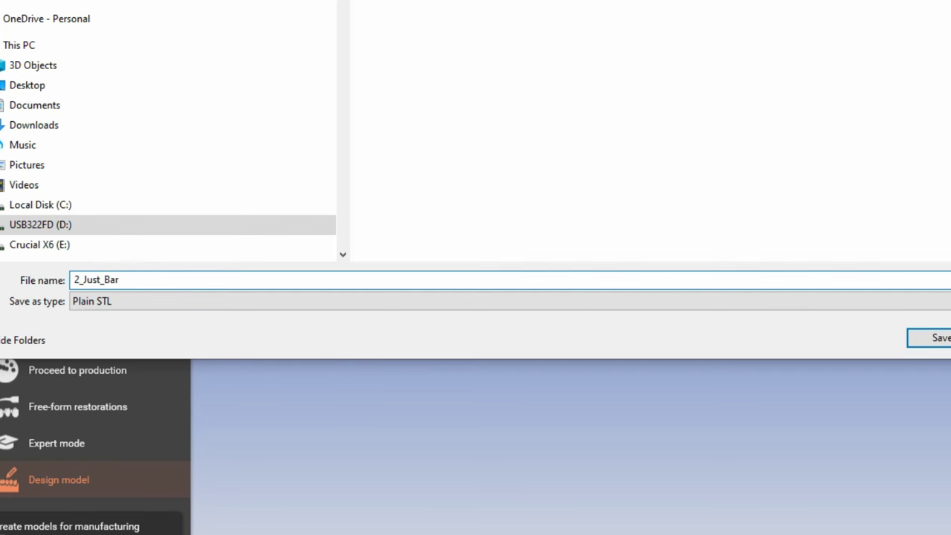
text(Just_Bar)
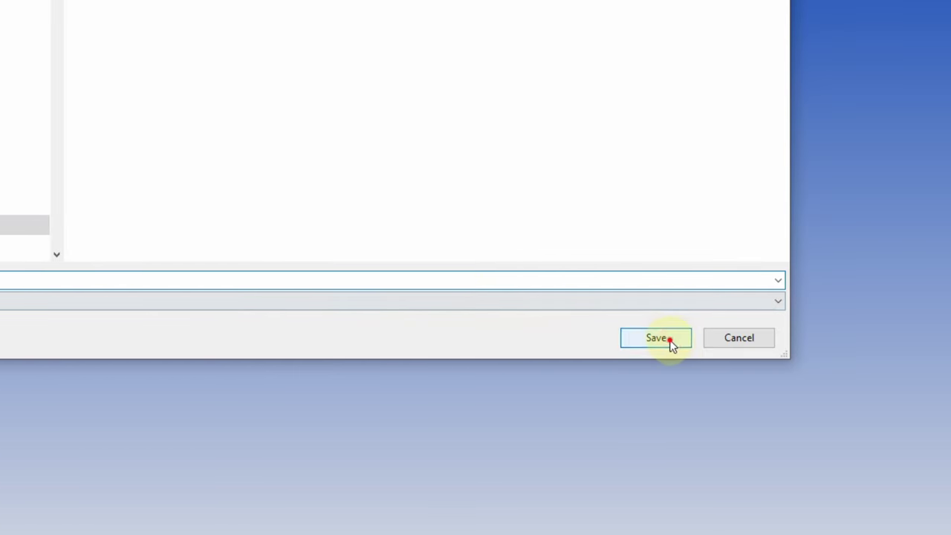
click(670, 340)
click(387, 296)
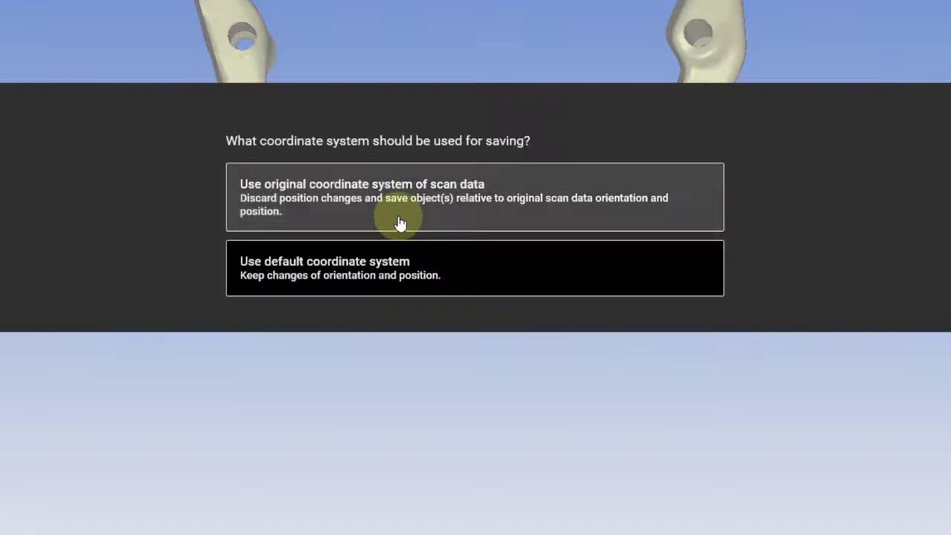
click(399, 198)
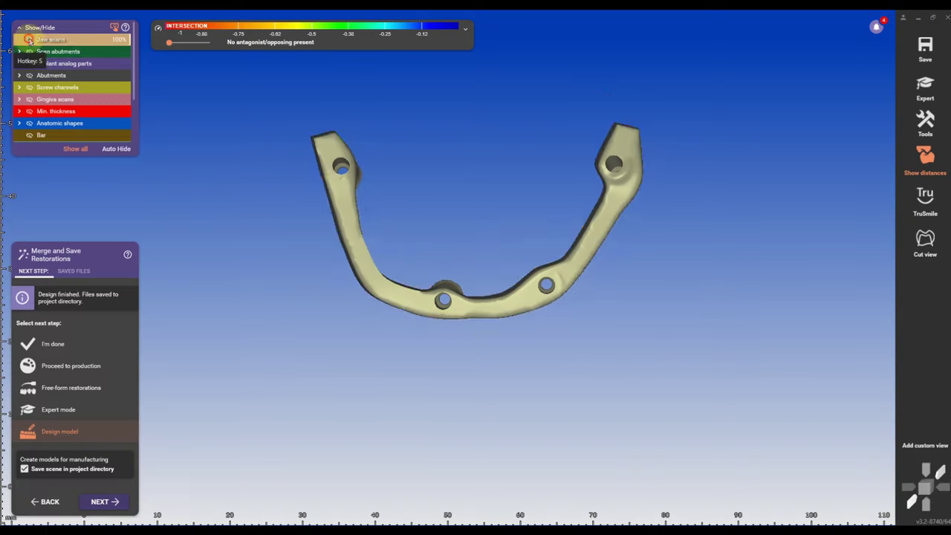
Show the jaw scan together with the merged bar and export only these visible objects as Plain STL named 1_Bar_With_Base
click(28, 39)
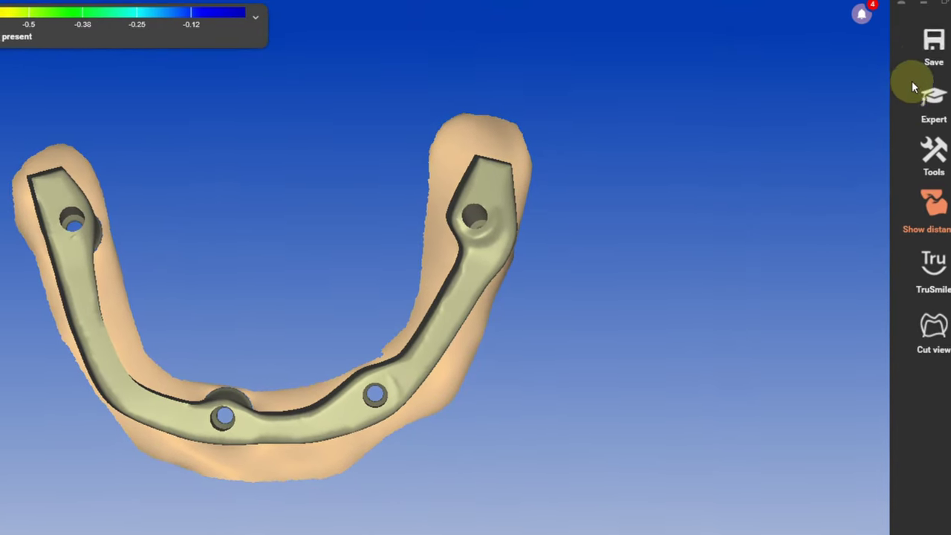
click(928, 44)
click(791, 160)
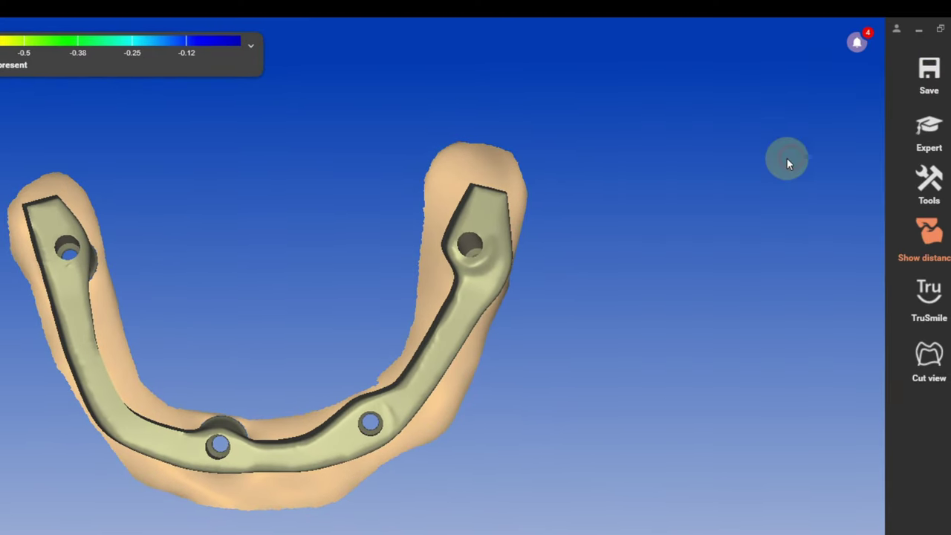
text(1_Bar_With_Base)
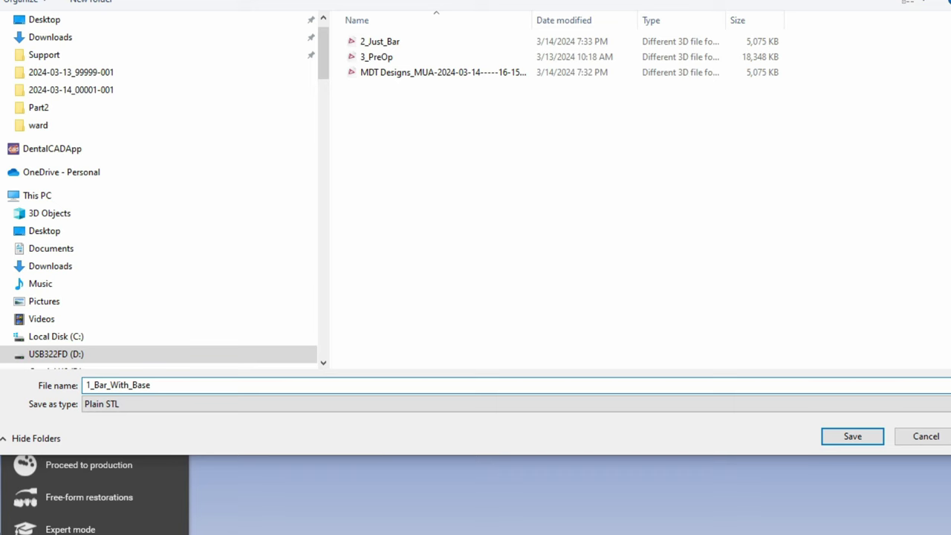
key(Return)
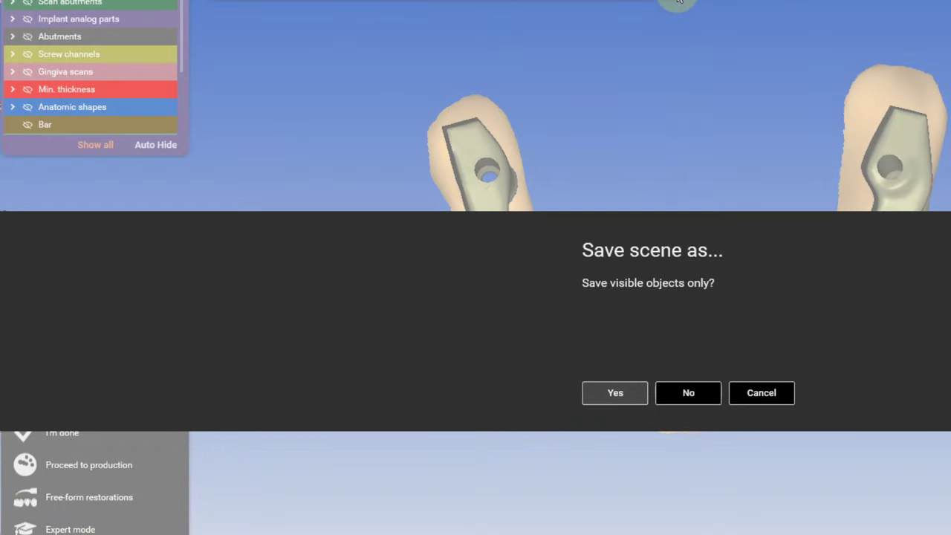
click(607, 409)
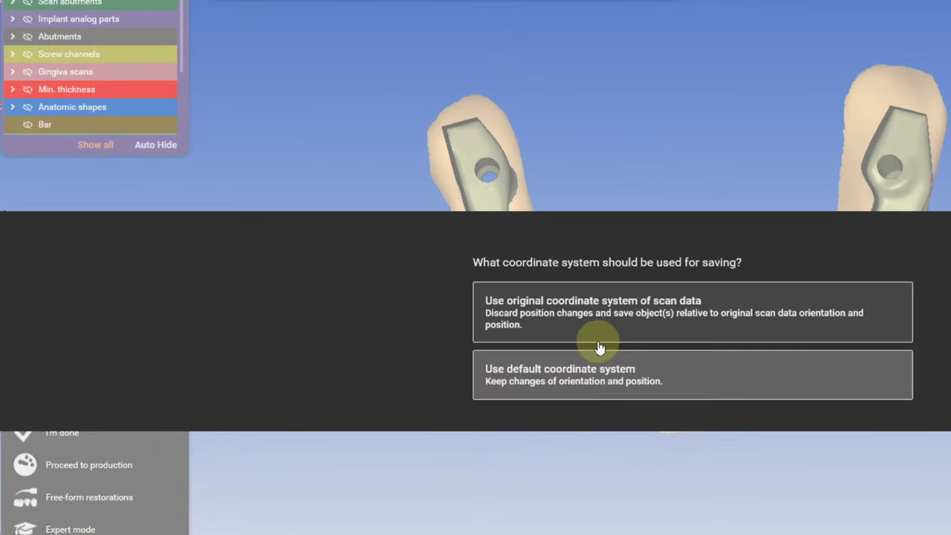
click(600, 355)
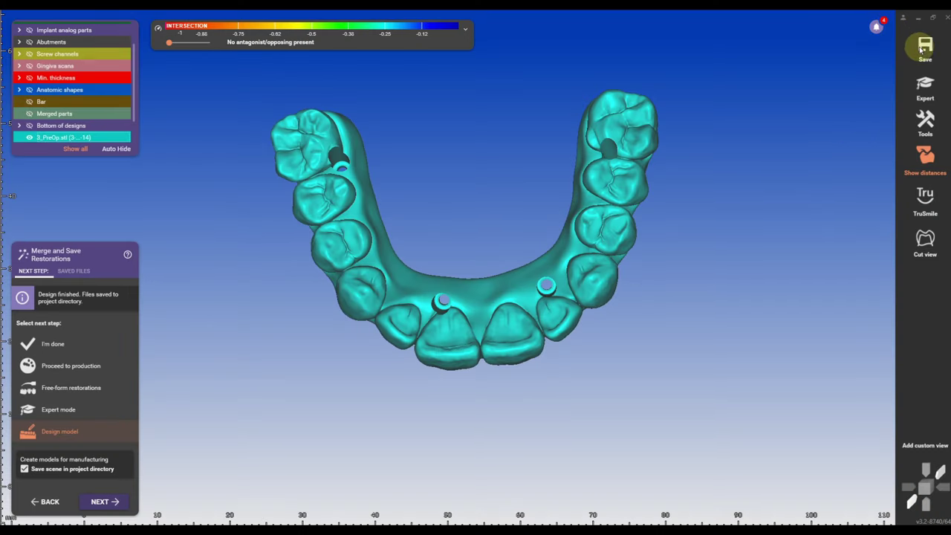
Export only the visible pre-op scan as Plain STL over the existing 3_PreOp file, using the original coordinate system of the scan data
click(921, 49)
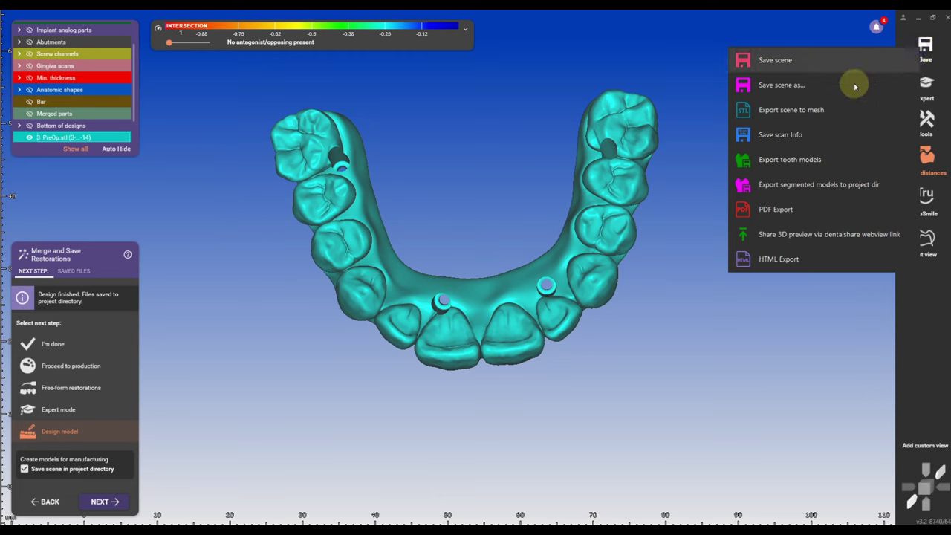
click(821, 112)
click(357, 130)
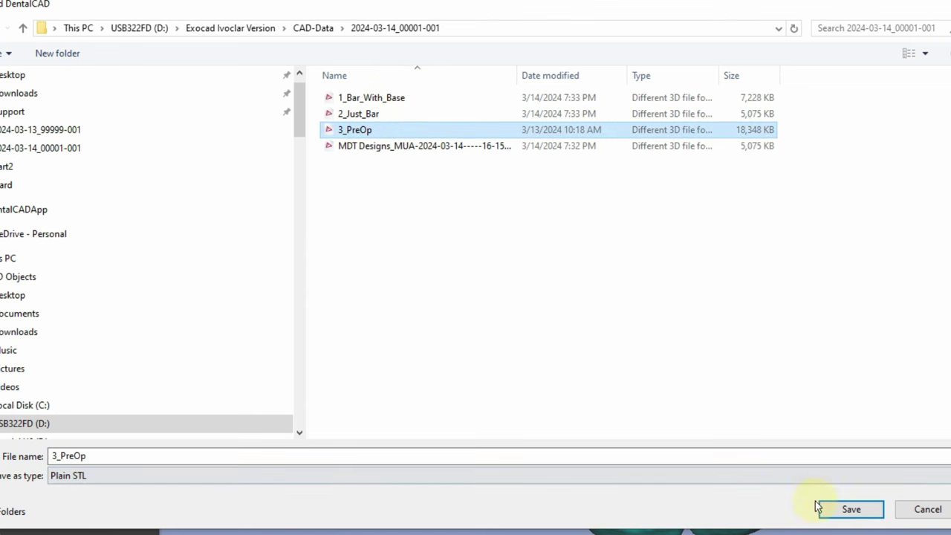
click(843, 512)
click(718, 397)
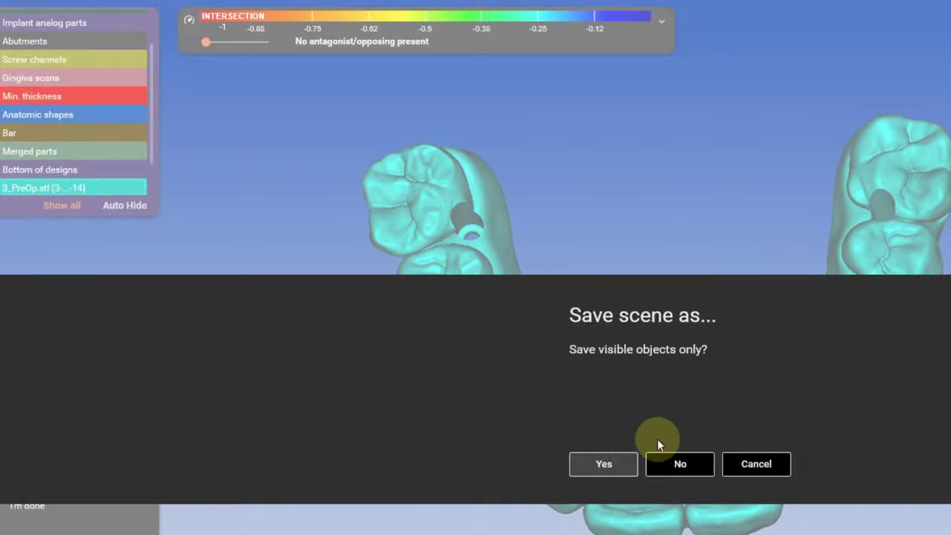
click(608, 461)
click(654, 375)
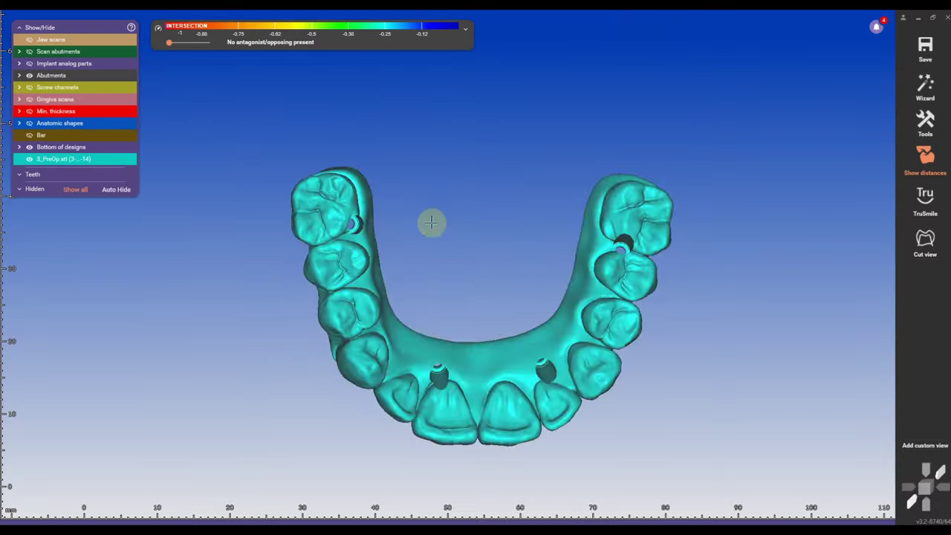
Open the pre-op scan for mesh editing from its underside and limit the selection to the surface only
right_drag(433, 223, 382, 298)
scroll(382, 298, up, 3)
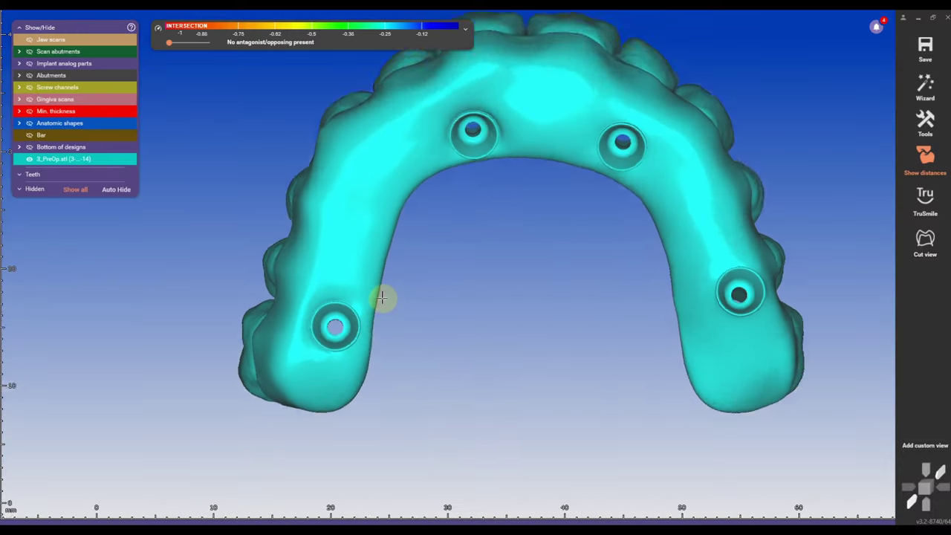
scroll(382, 297, up, 2)
scroll(387, 257, down, 3)
right_drag(341, 231, 342, 231)
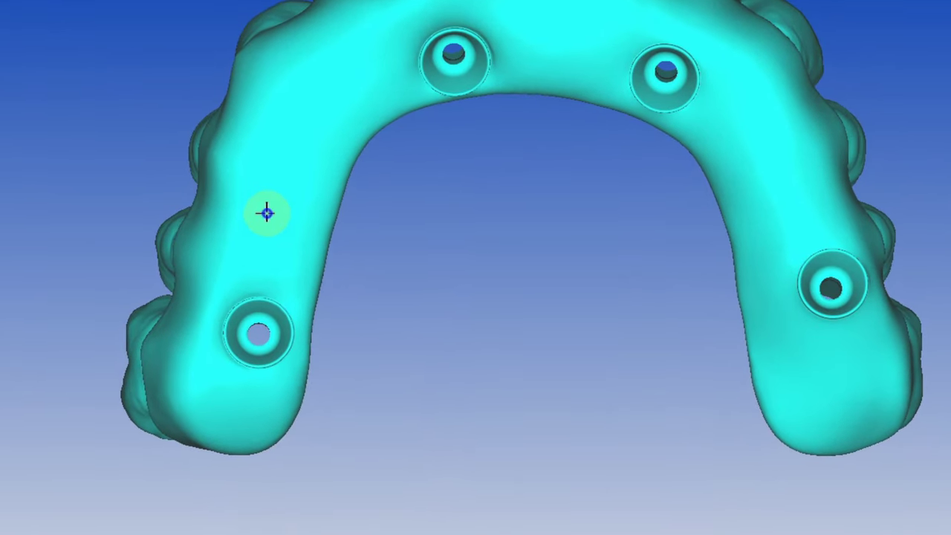
right_click(267, 213)
click(340, 272)
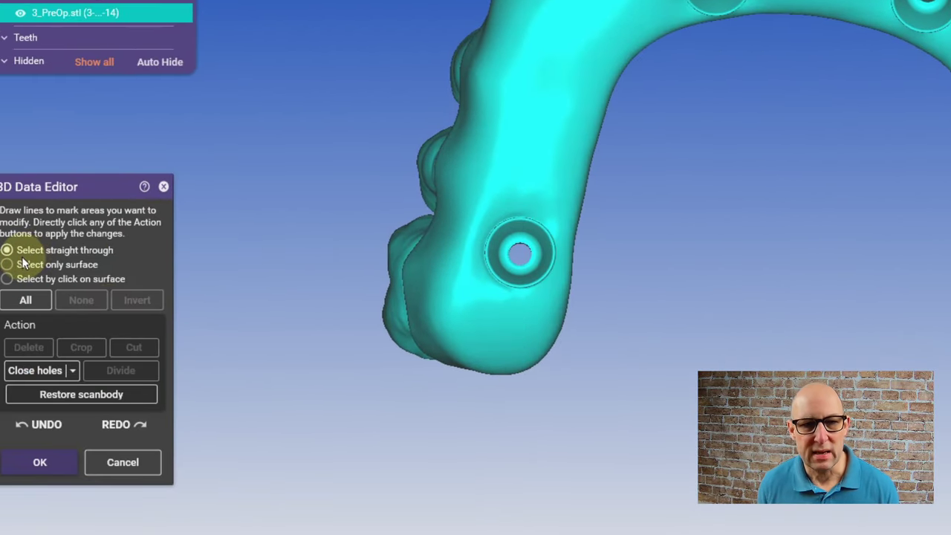
click(8, 265)
Outline the surface just outside the rim of one posterior implant seat on the pre-op scan's underside and delete it
scroll(537, 215, up, 2)
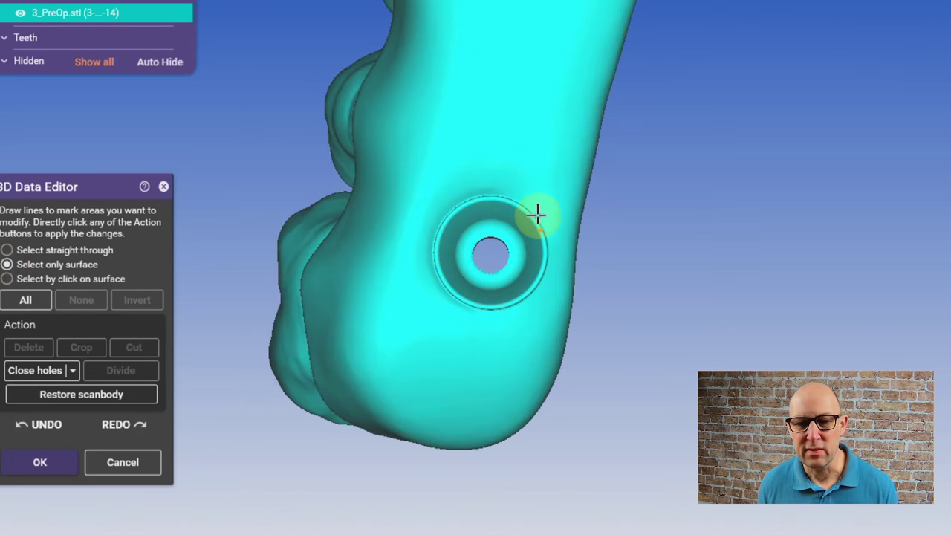
click(531, 190)
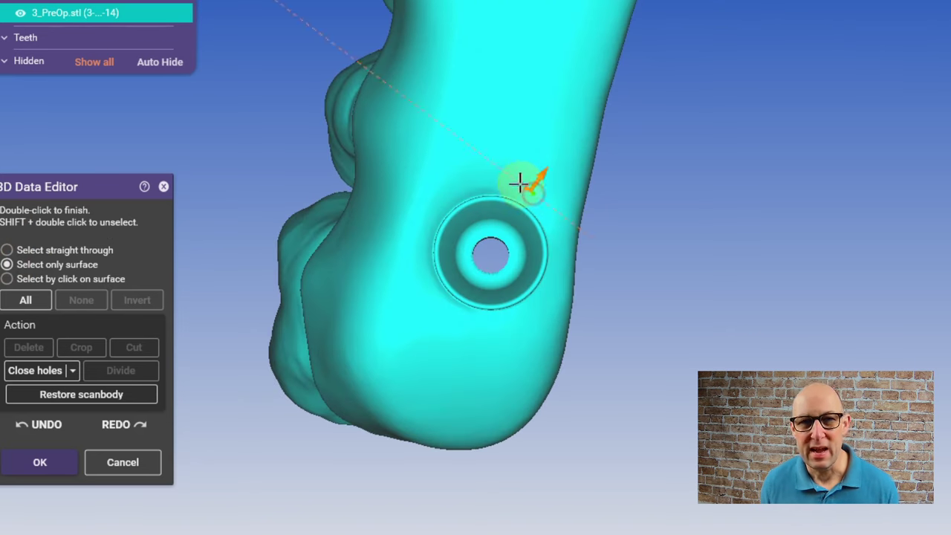
click(497, 178)
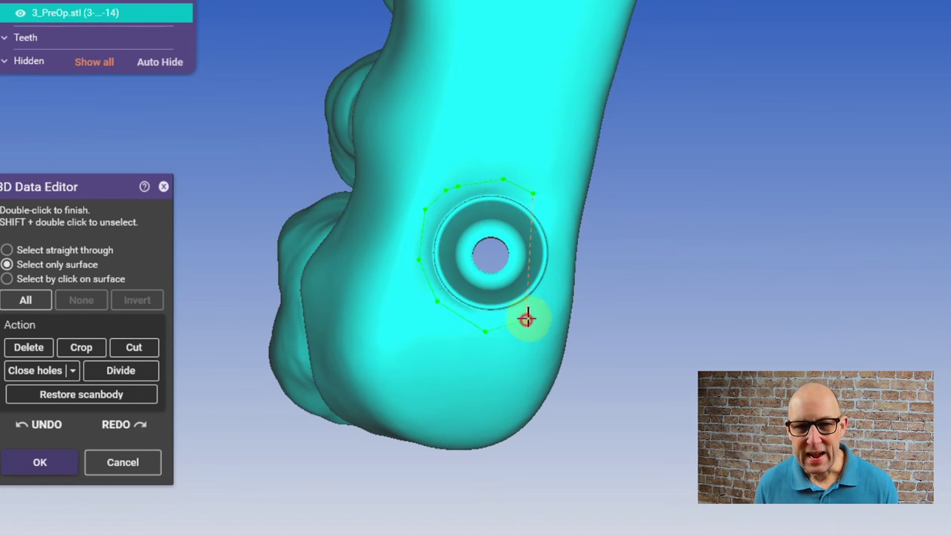
click(554, 290)
double_click(535, 197)
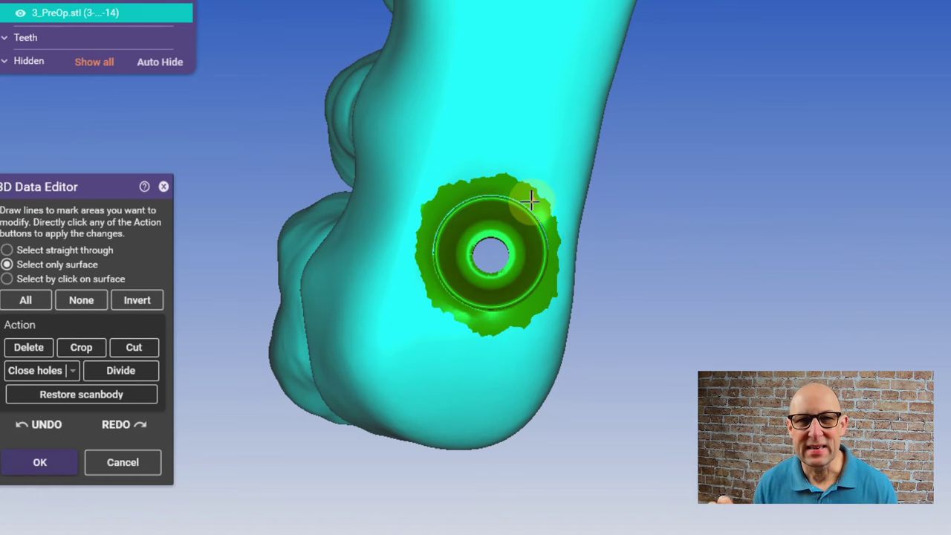
key(Delete)
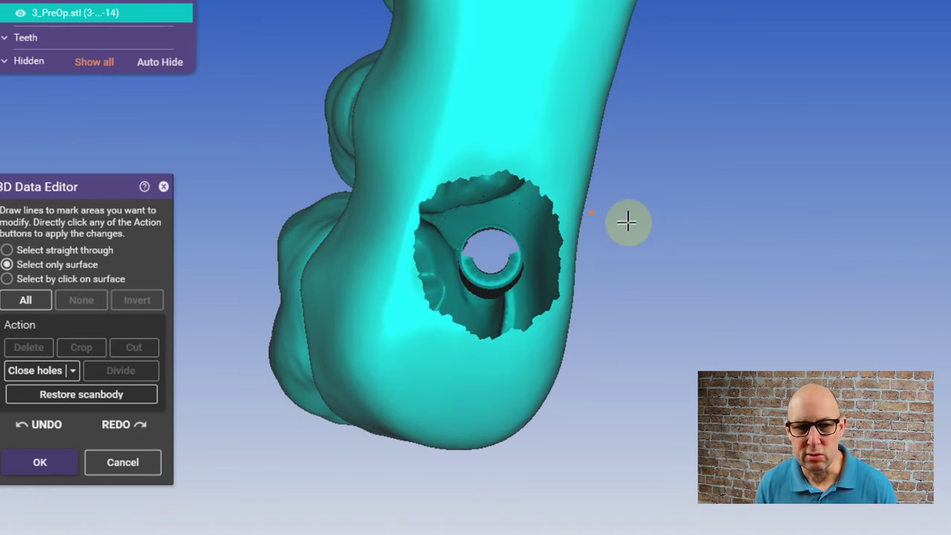
Select the loose arc-shaped fragment inside the opened posterior implant seat by click on surface and delete it
right_drag(628, 221, 637, 221)
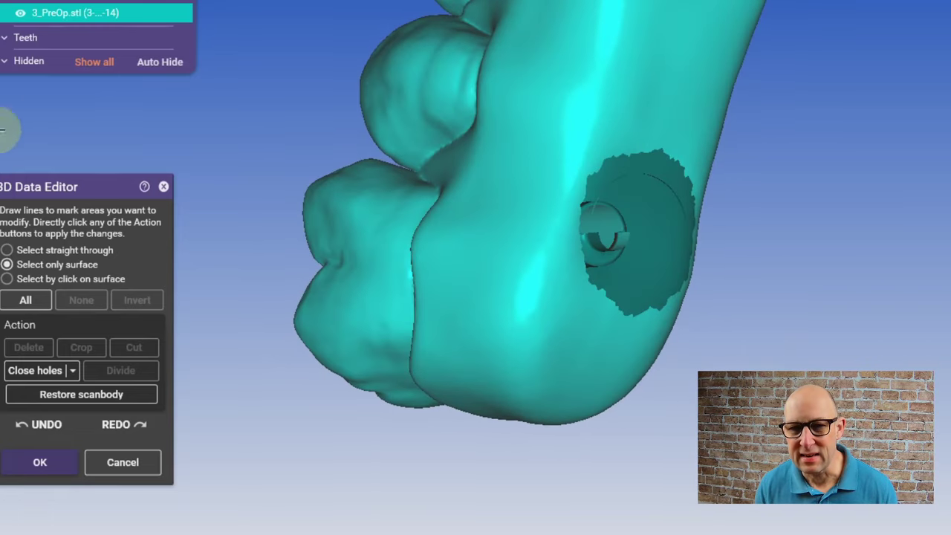
click(12, 251)
click(17, 277)
scroll(733, 223, up, 5)
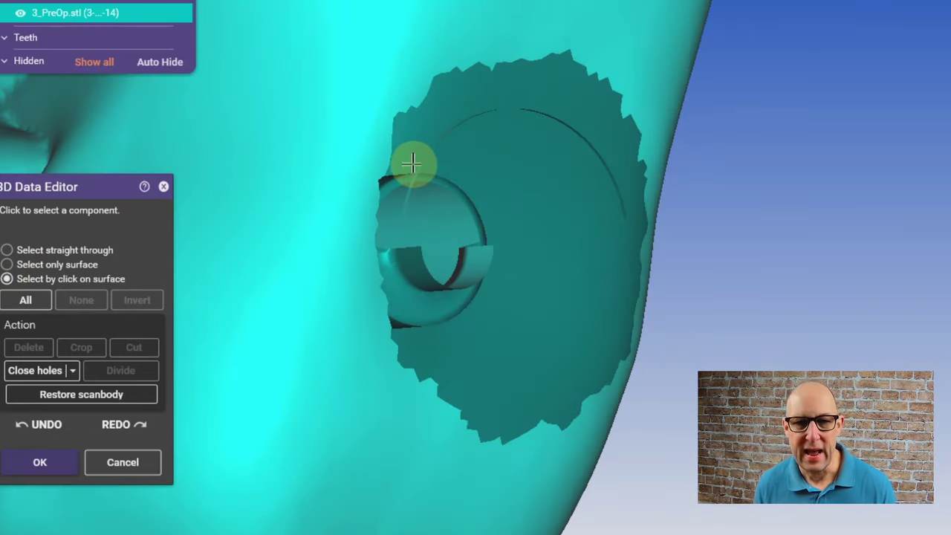
scroll(579, 171, up, 2)
click(649, 184)
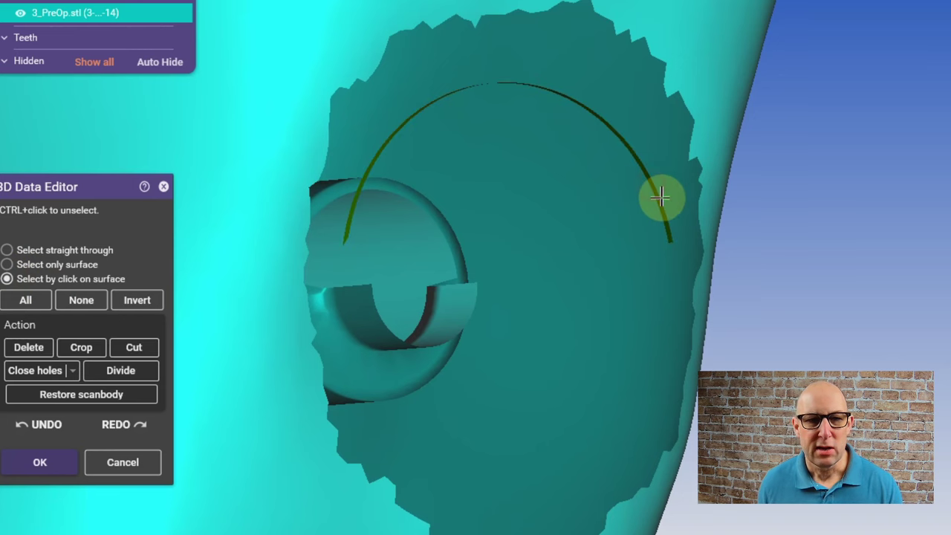
key(Delete)
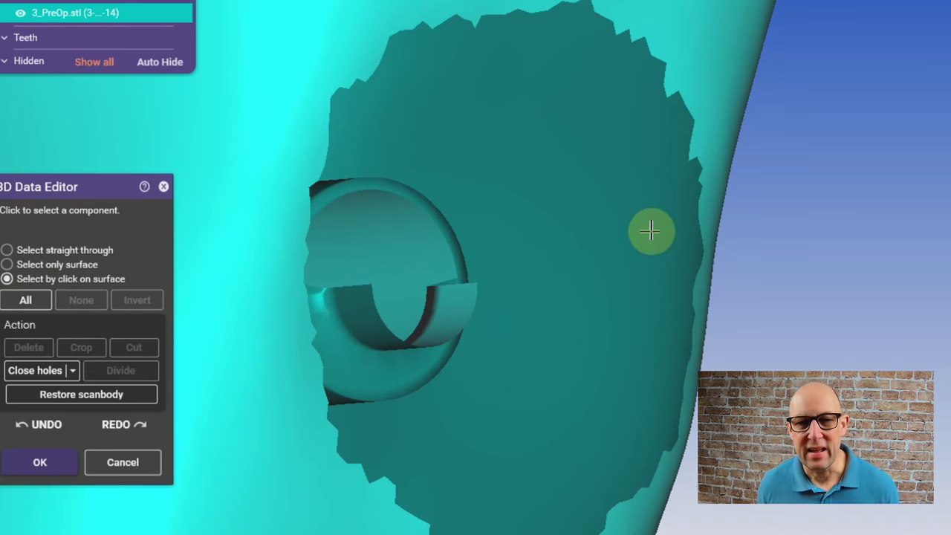
Outline the area around the opened posterior implant seat with straight-through selection and close the hole
scroll(652, 230, down, 5)
right_drag(656, 233, 669, 227)
click(30, 251)
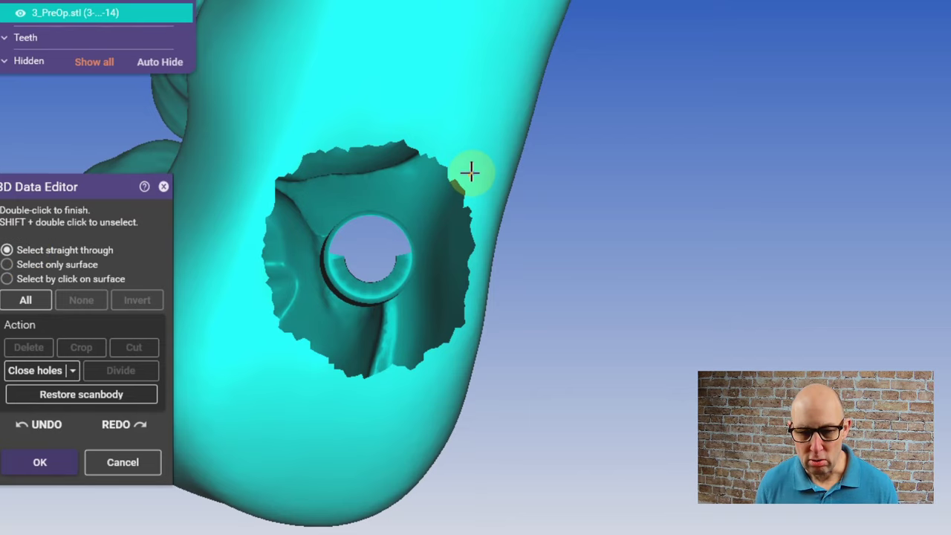
click(471, 170)
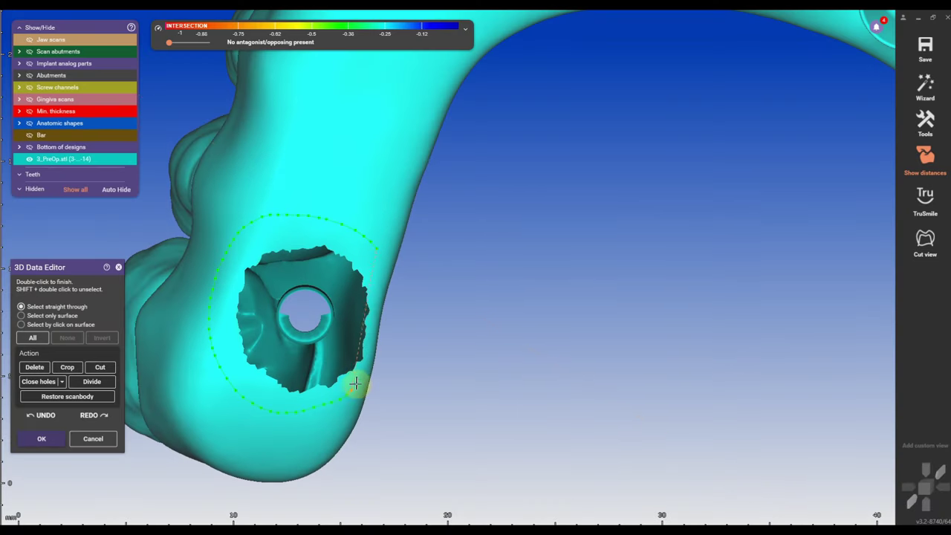
double_click(374, 250)
click(35, 367)
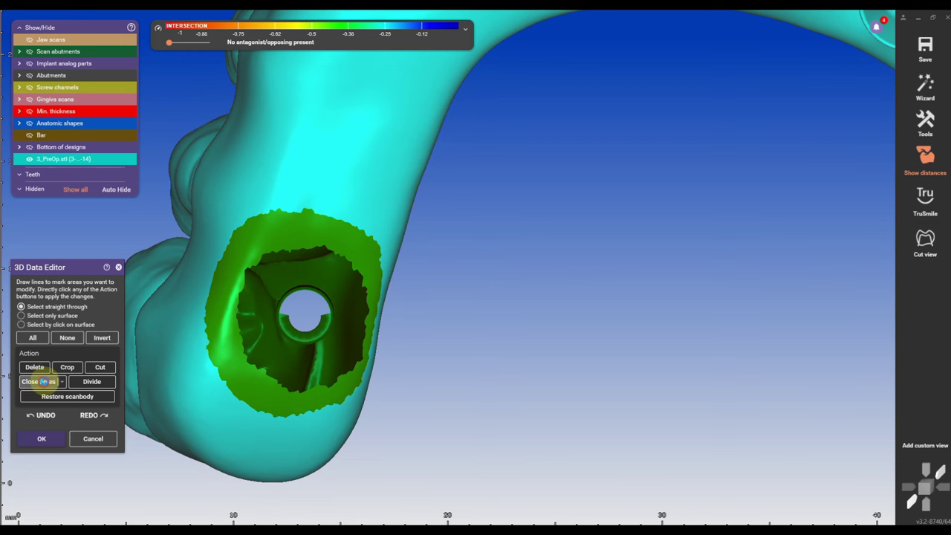
click(42, 382)
Enclose the other three opened implant seats in one straight-through outline, close their holes and accept the mesh edits
scroll(357, 262, down, 5)
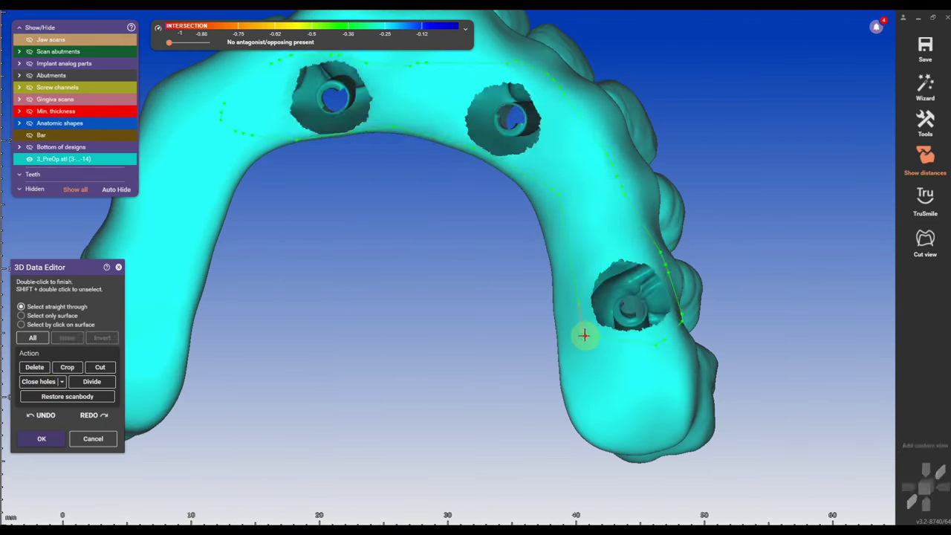
double_click(584, 334)
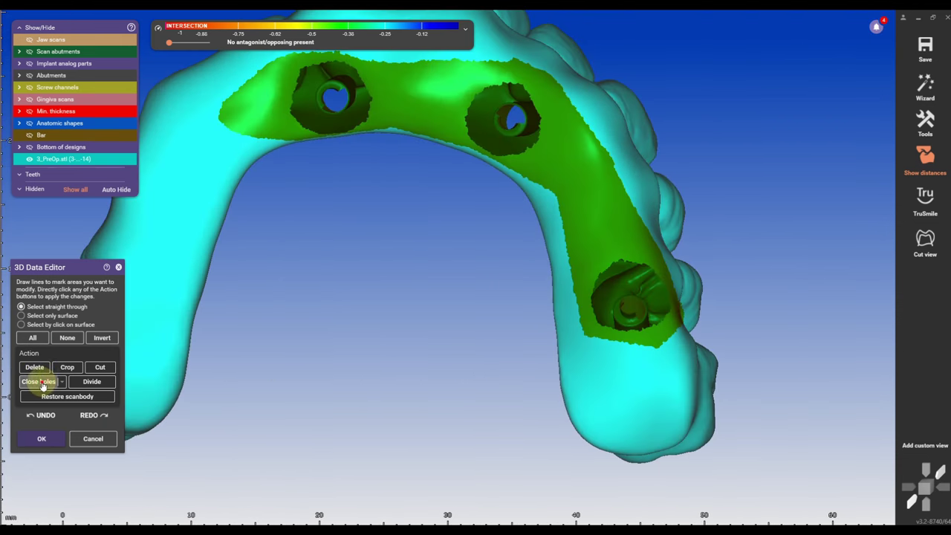
click(43, 381)
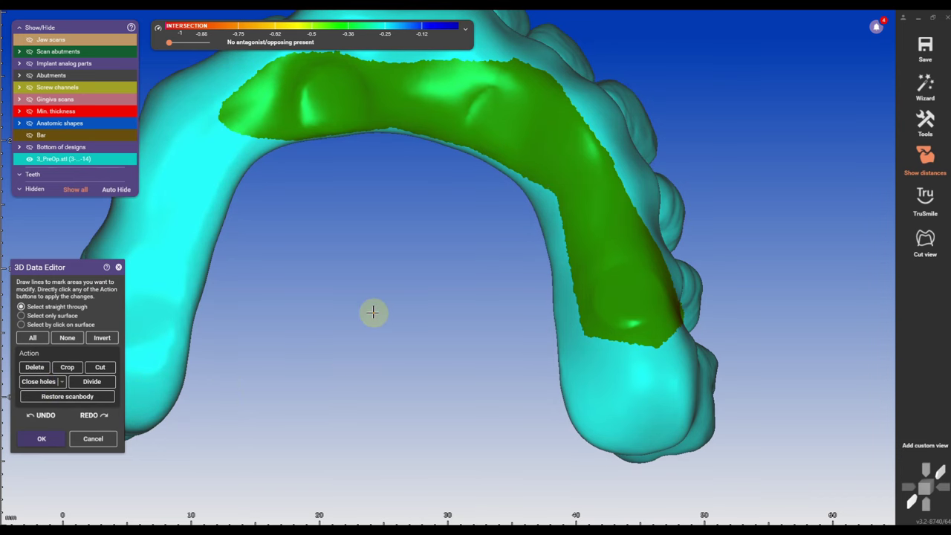
scroll(372, 312, down, 5)
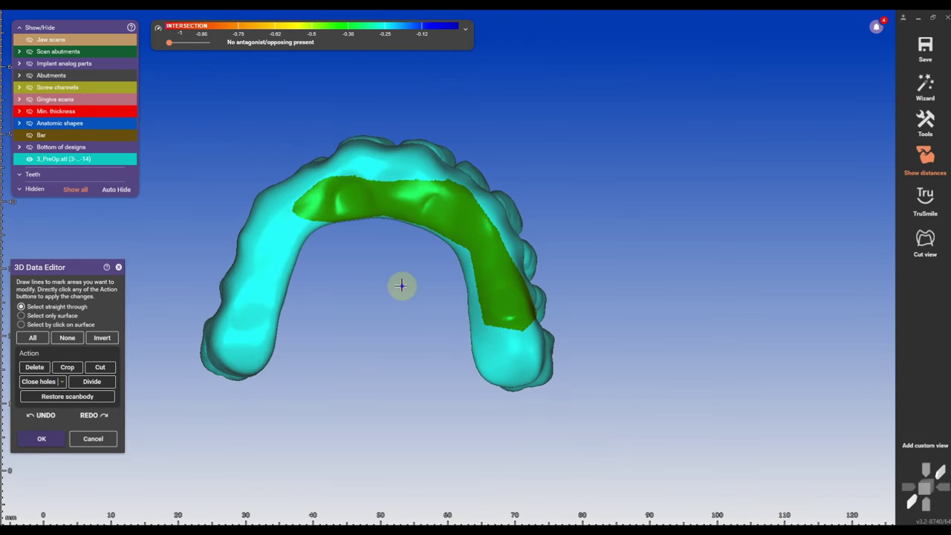
click(42, 438)
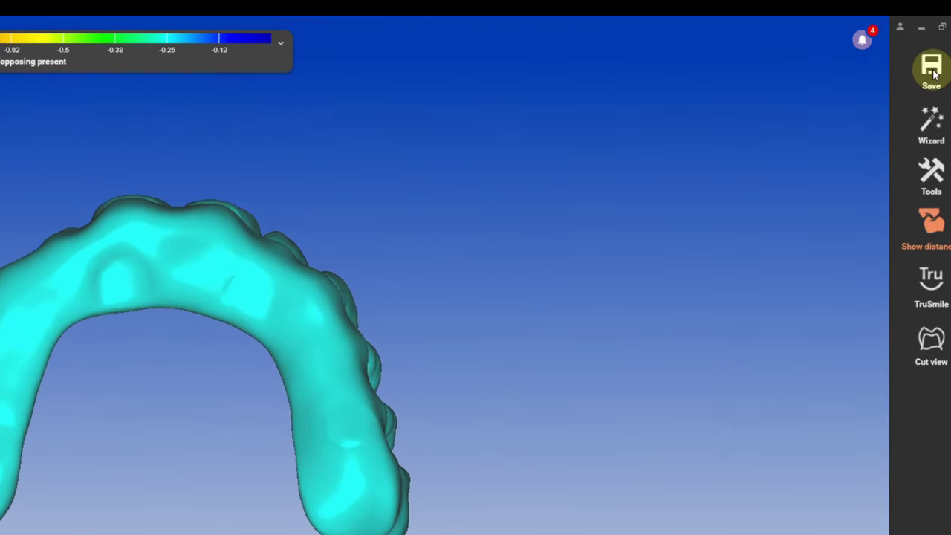
Export only the visible pre-op scan as Plain STL named 4_PreOP_Adjusted, using the original coordinate system of scan data
click(926, 46)
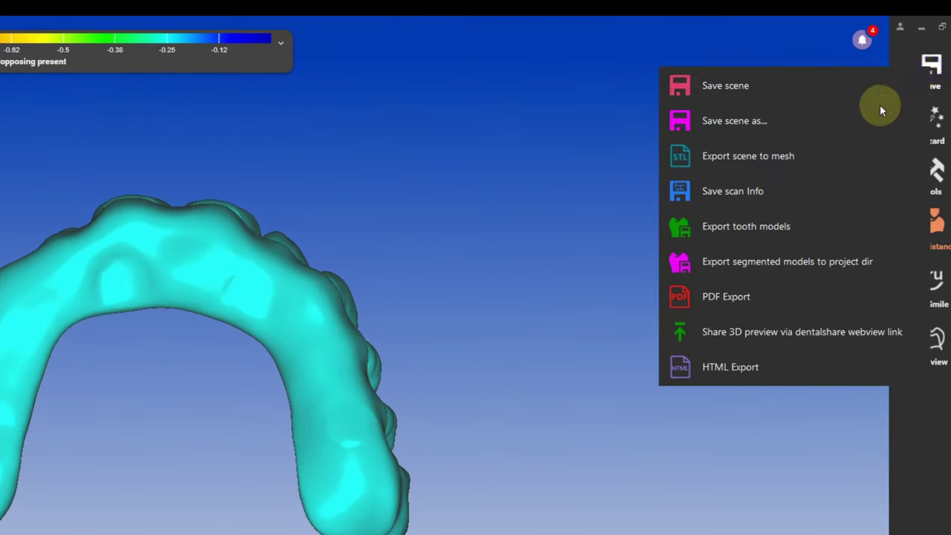
click(780, 156)
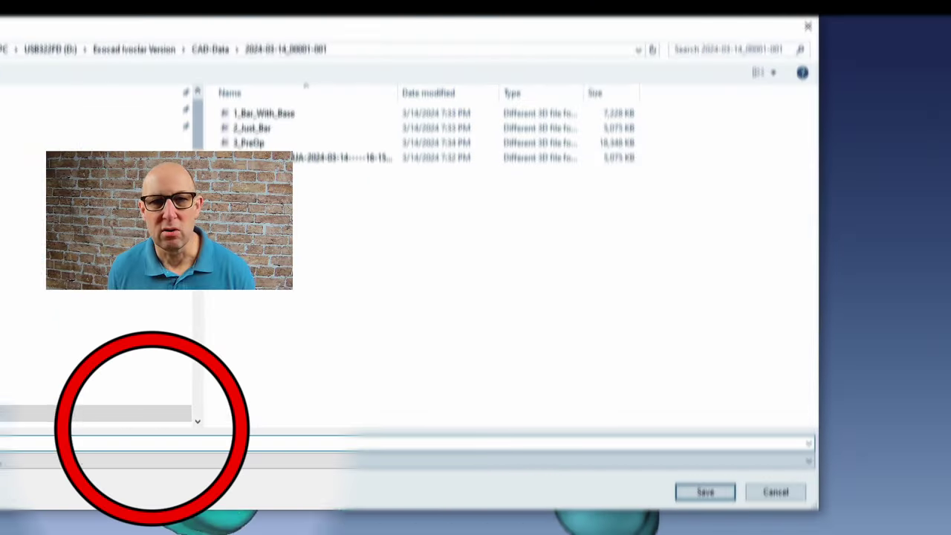
text(4_)
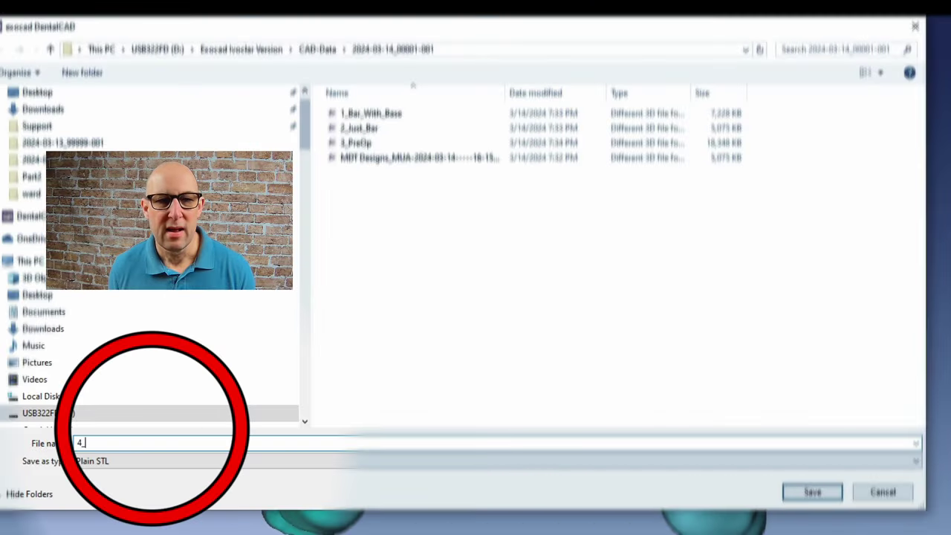
text(PreOP)
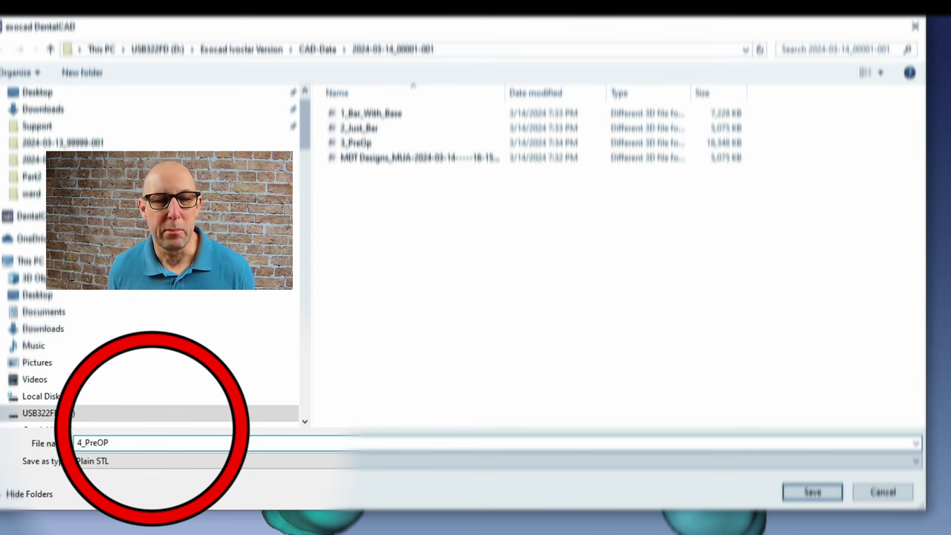
text(_Adjusted)
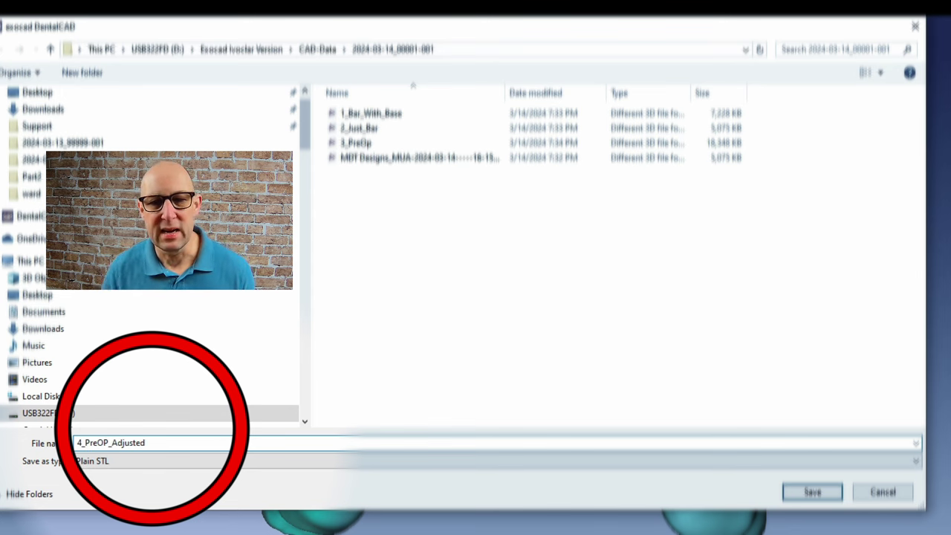
key(Return)
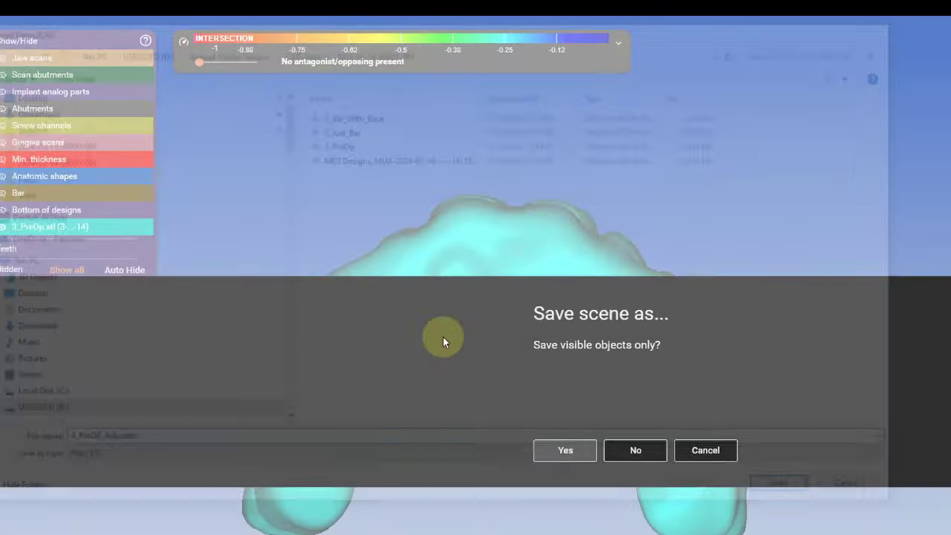
click(383, 446)
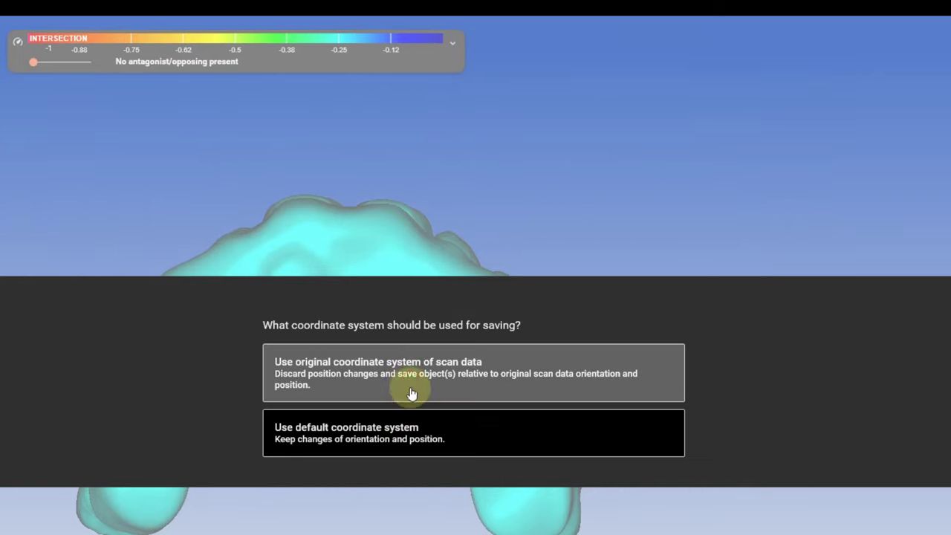
click(414, 393)
Start another DentalCADApp instance and load 2_Just_Bar as scan data without an antagonist scan
right_click(505, 526)
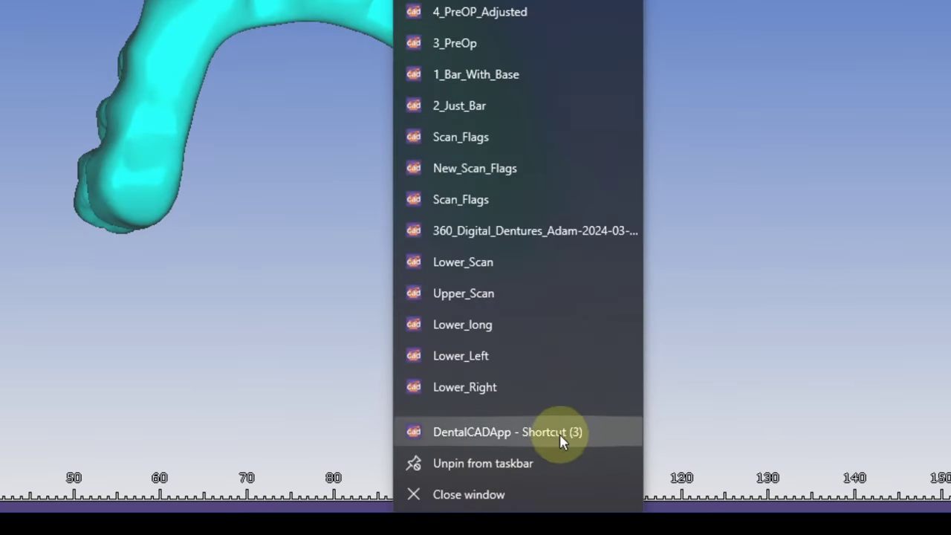
click(555, 432)
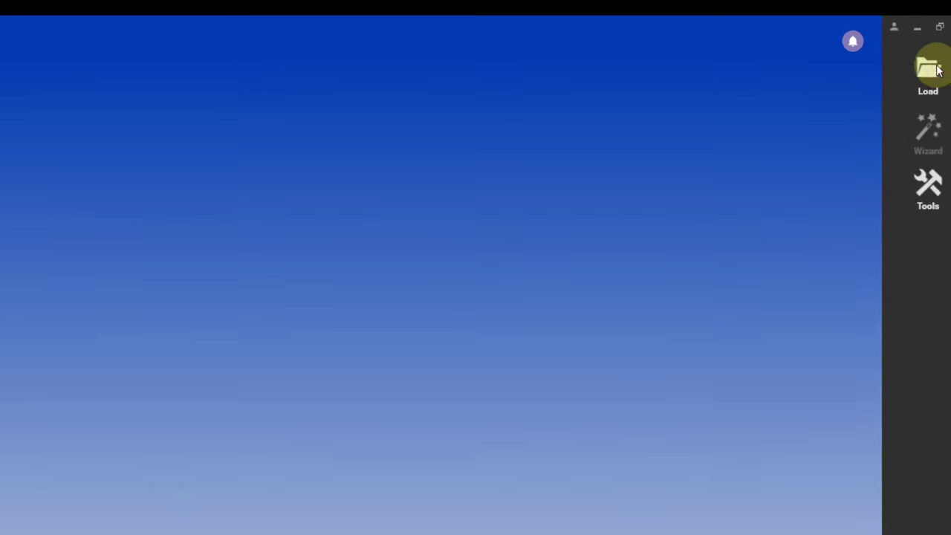
click(925, 44)
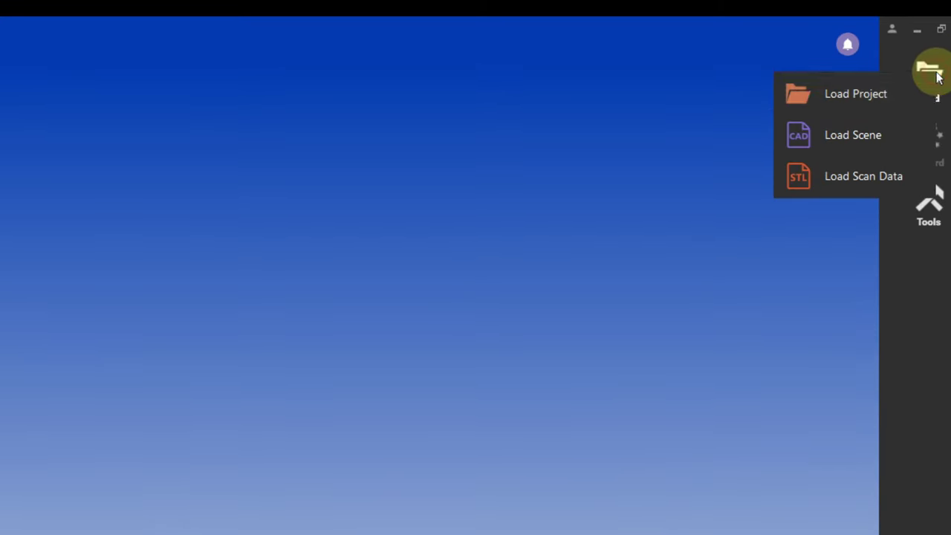
click(883, 181)
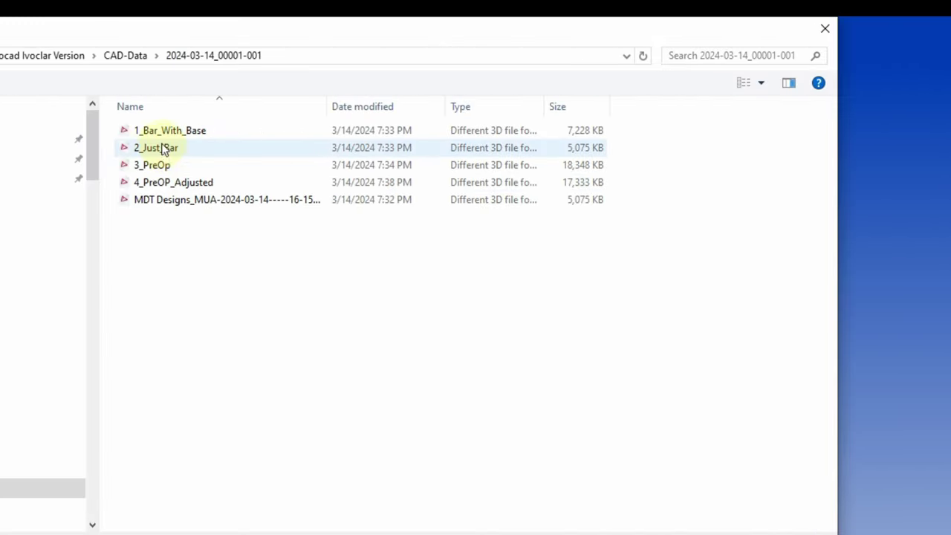
double_click(166, 154)
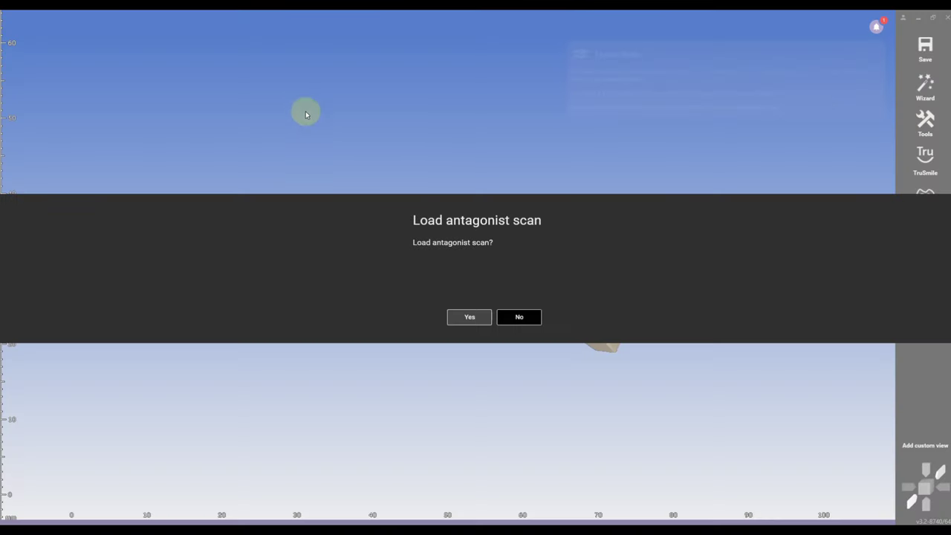
click(520, 317)
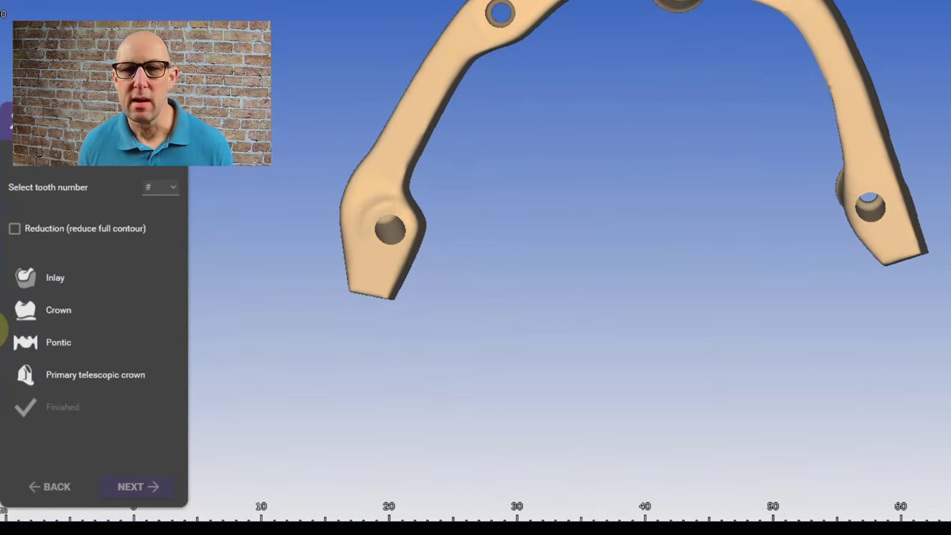
Define tooth 5 as a pontic and finish the tooth definition
click(54, 349)
click(153, 276)
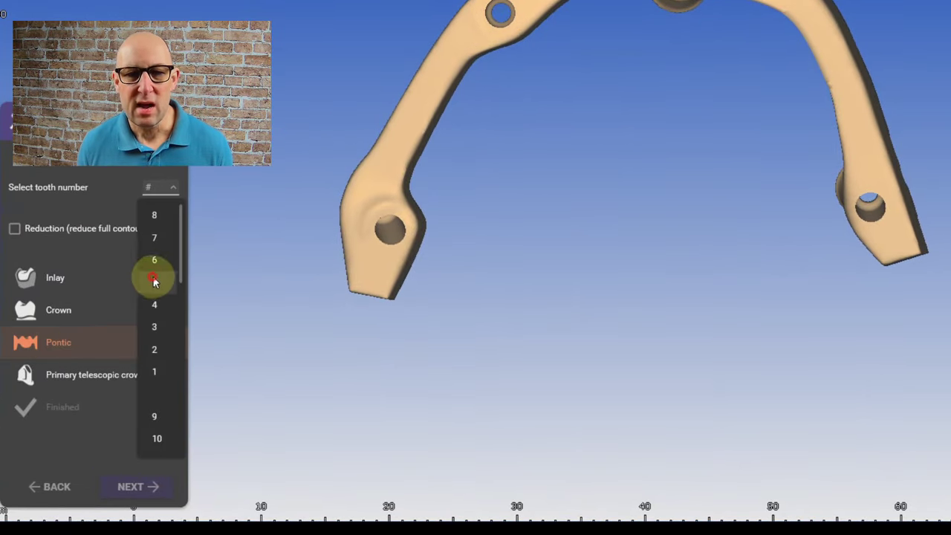
click(144, 487)
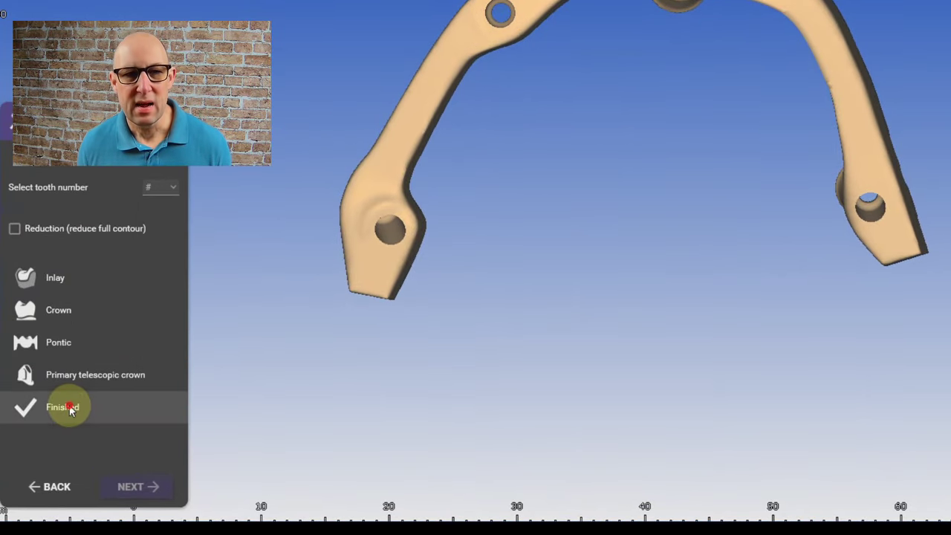
click(61, 407)
click(171, 477)
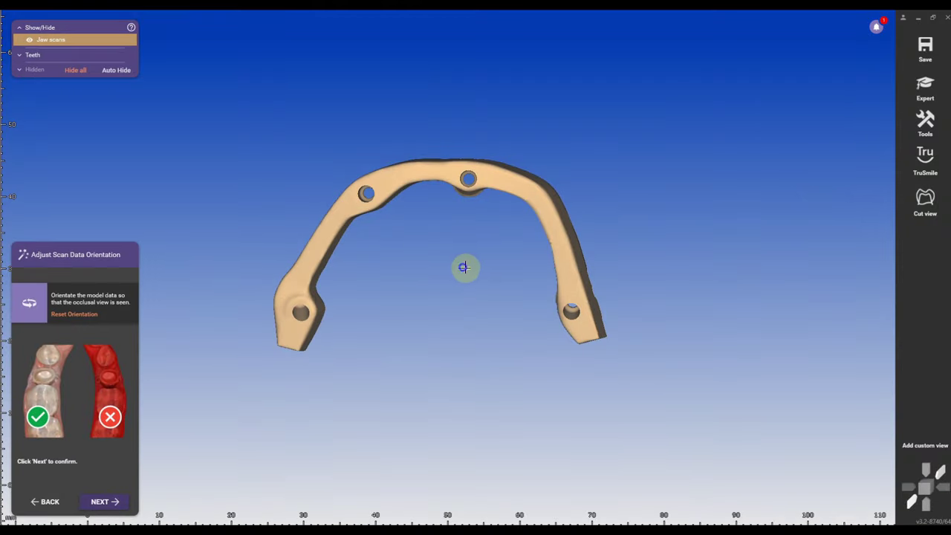
Confirm the bar's occlusal orientation and design a gingiva bottom over it with smoothing set to 3%
right_drag(464, 268, 468, 267)
click(102, 503)
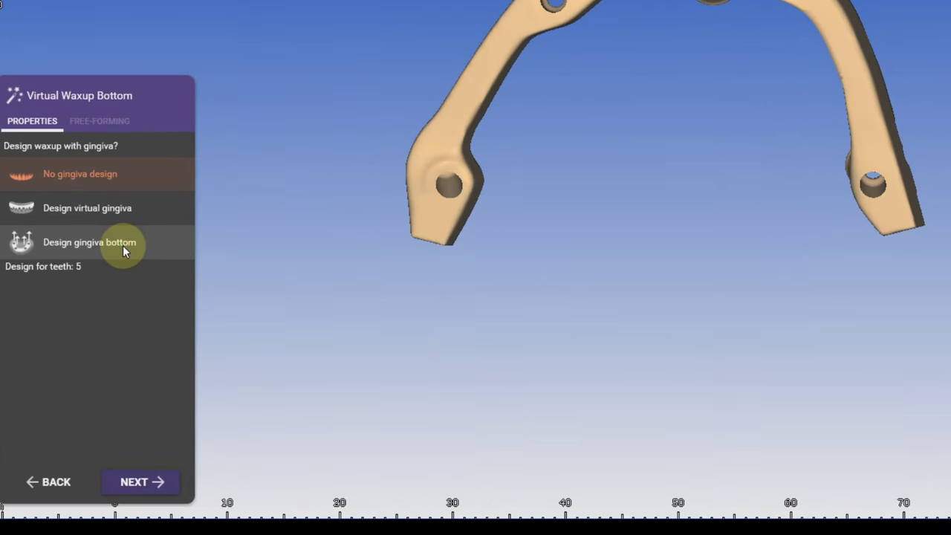
click(91, 350)
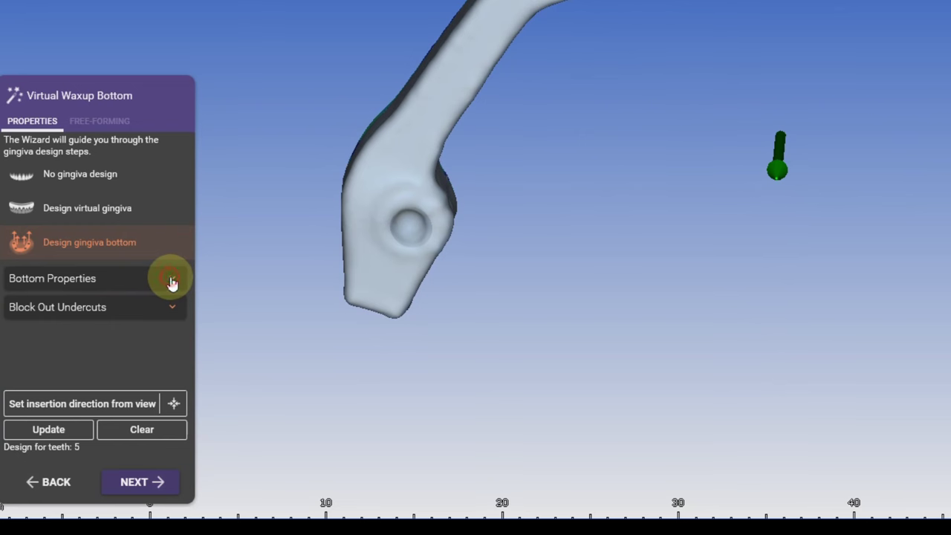
click(171, 282)
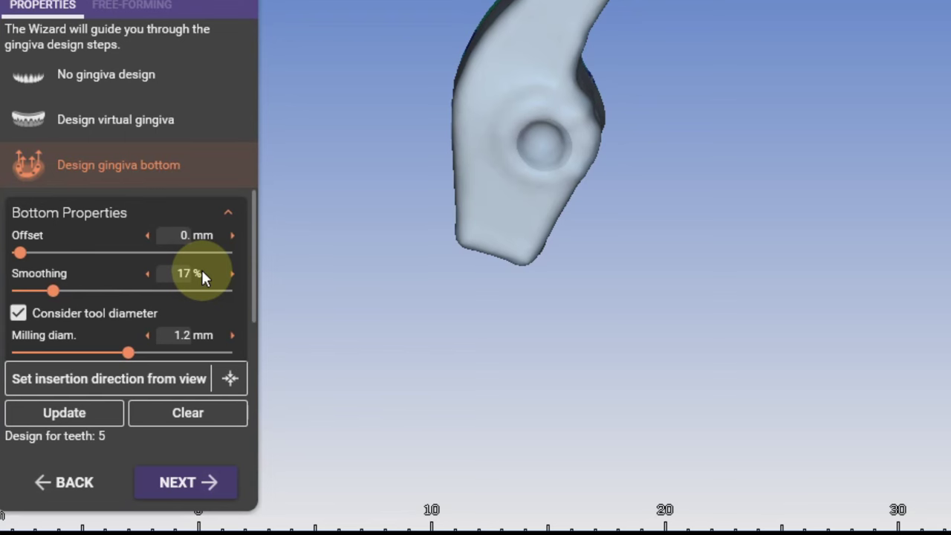
text(3)
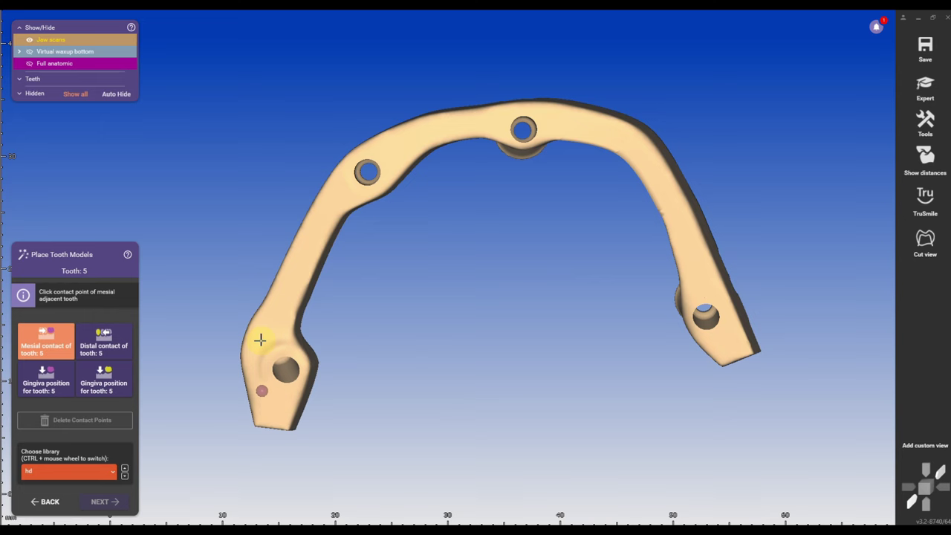
Hide the jaw scans and export only the visible virtual waxup bottom as Plain STL named 5_Virtual_Bottom, using the original coordinate system of scan data
click(30, 40)
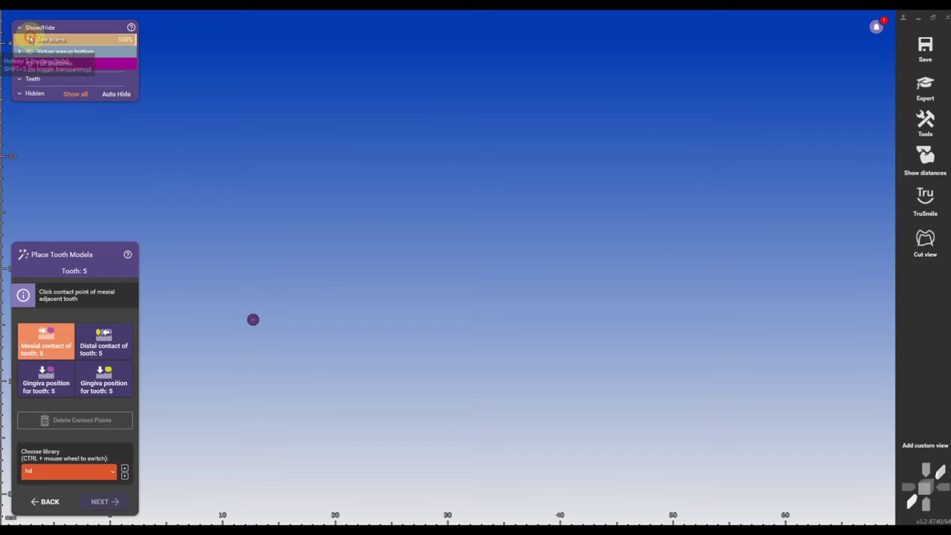
right_drag(415, 226, 421, 226)
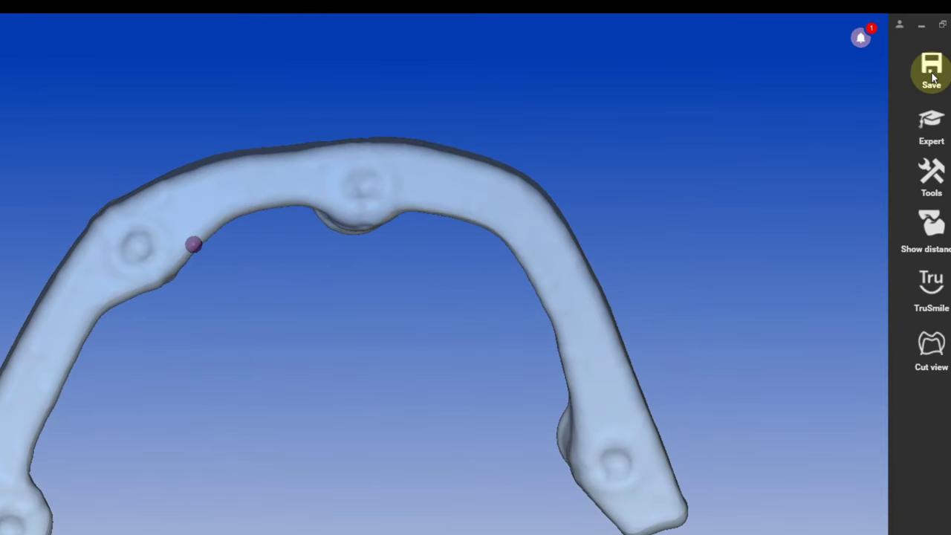
click(932, 71)
click(808, 153)
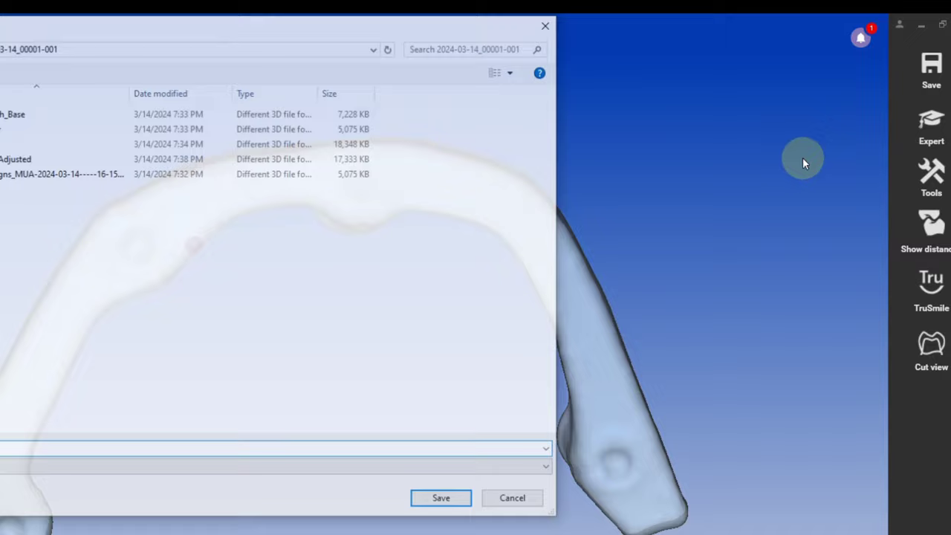
text(5_)
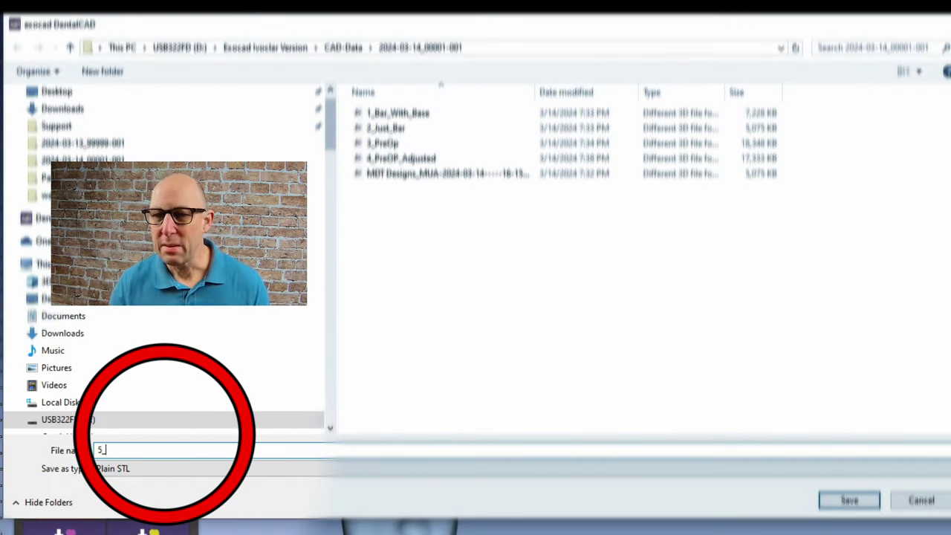
text(Virtu)
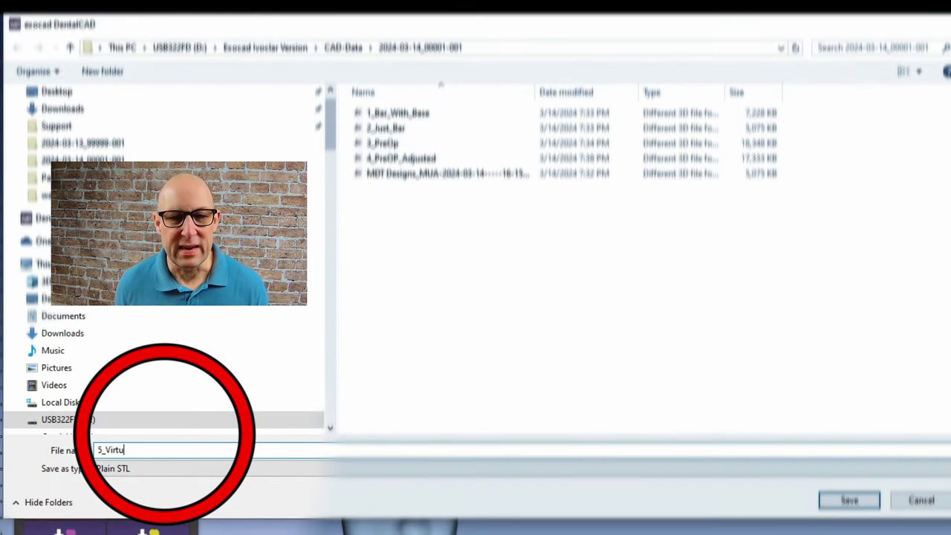
text(al_)
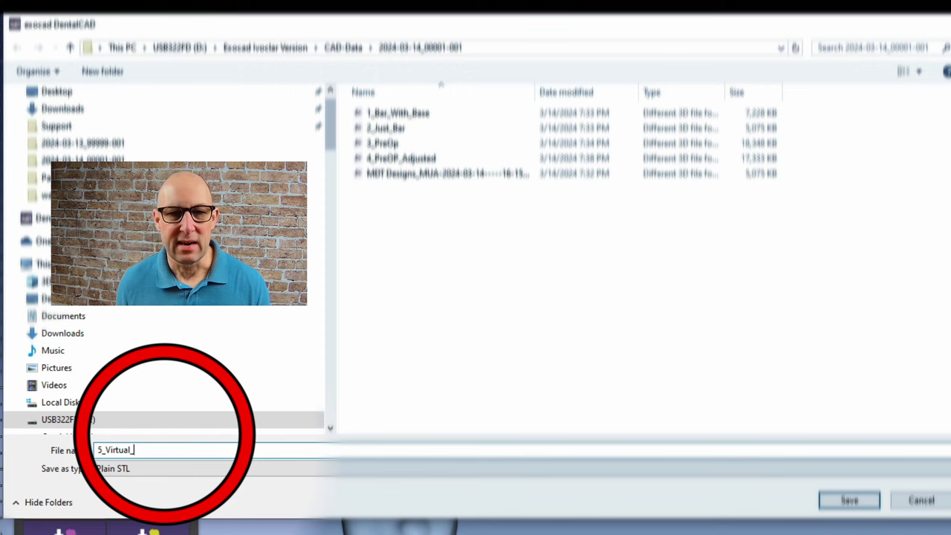
text(Bottom)
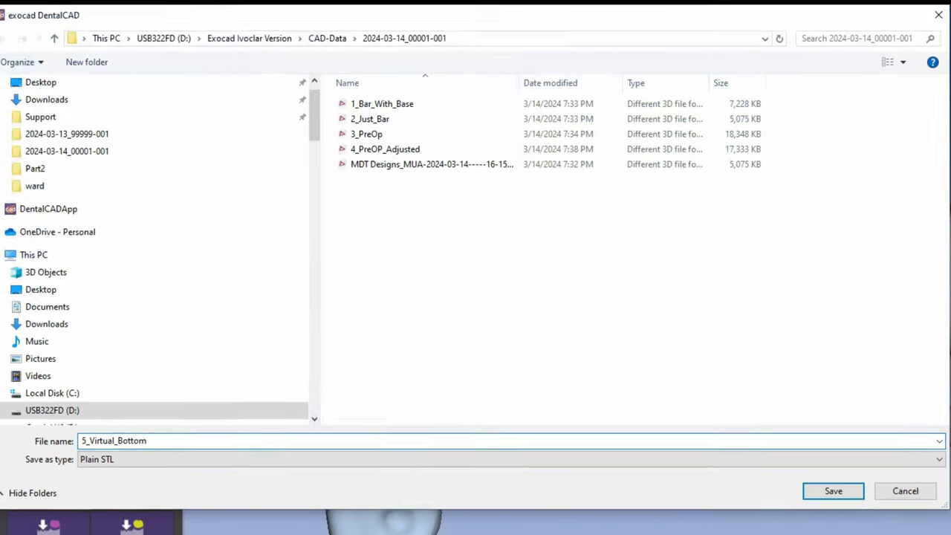
key(Return)
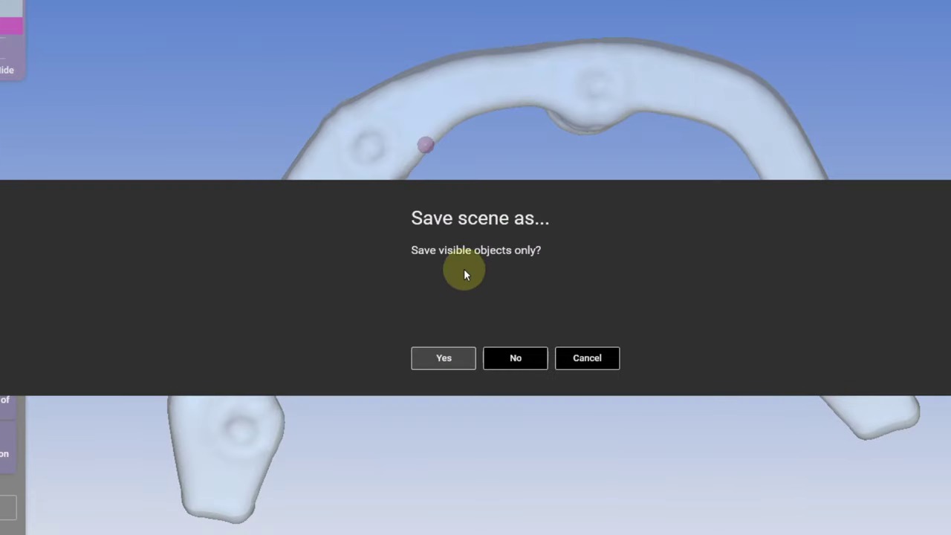
click(430, 357)
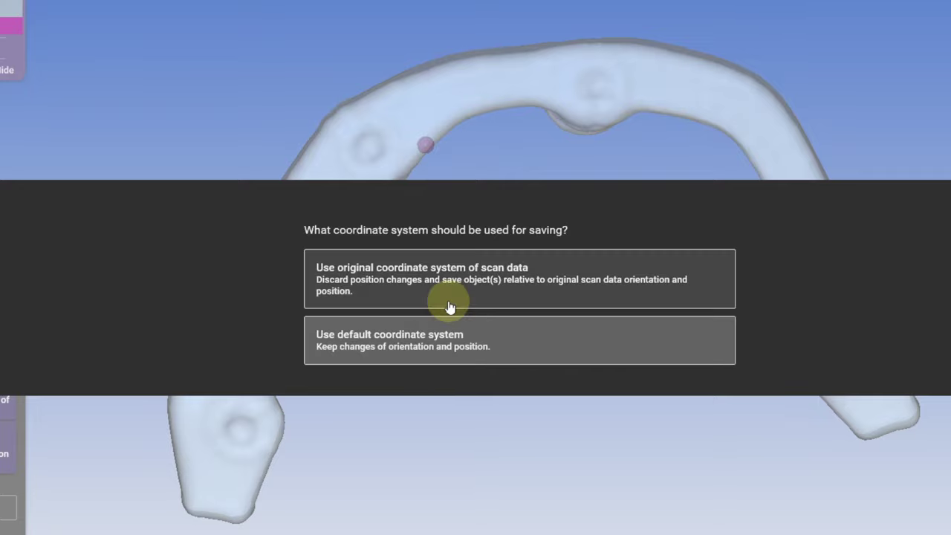
click(445, 258)
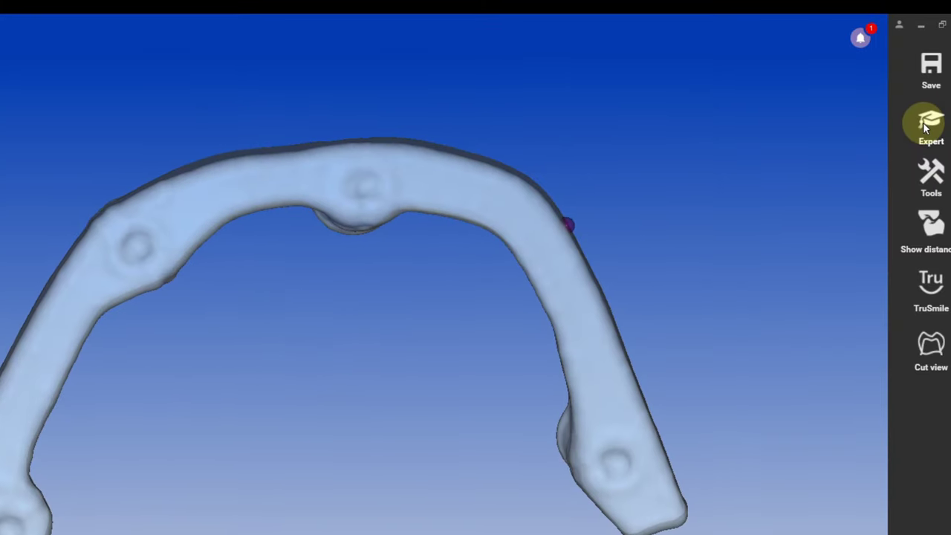
In expert mode, edit the virtual waxup bottom's mesh: select all of it, close its holes and accept the result
click(927, 125)
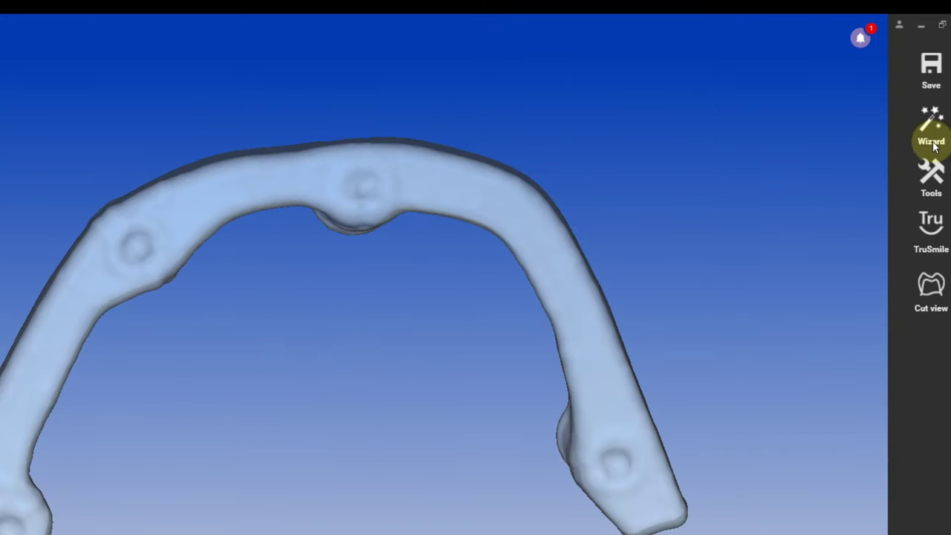
right_click(341, 170)
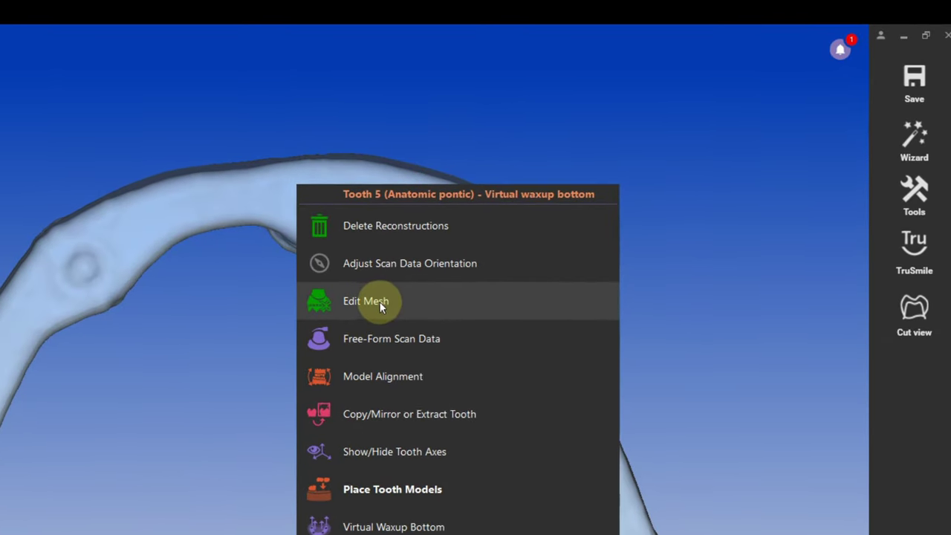
click(380, 302)
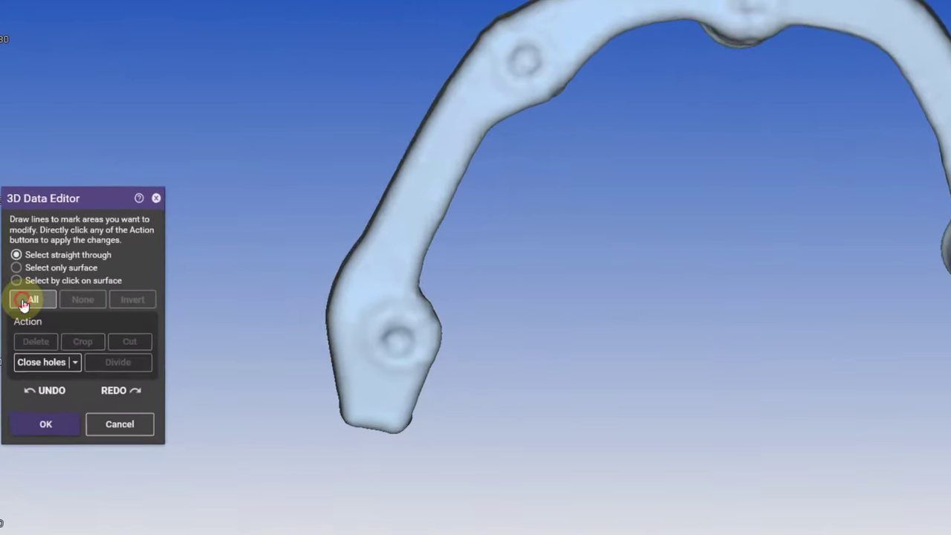
click(26, 330)
right_drag(514, 298, 519, 297)
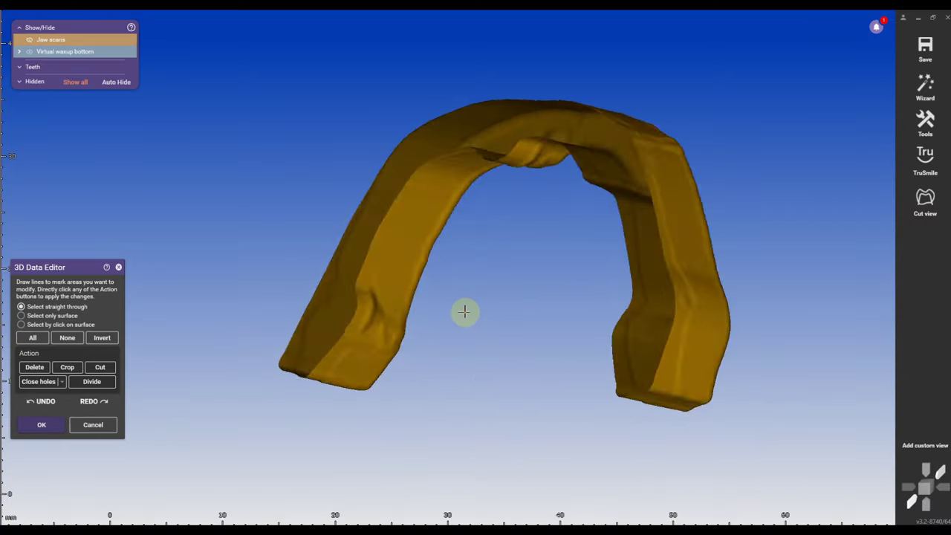
right_drag(464, 311, 463, 309)
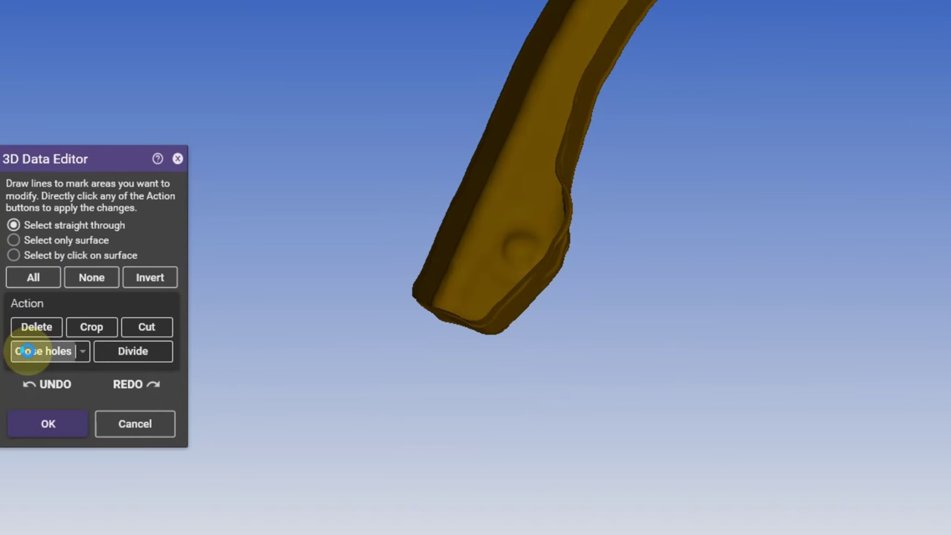
click(26, 351)
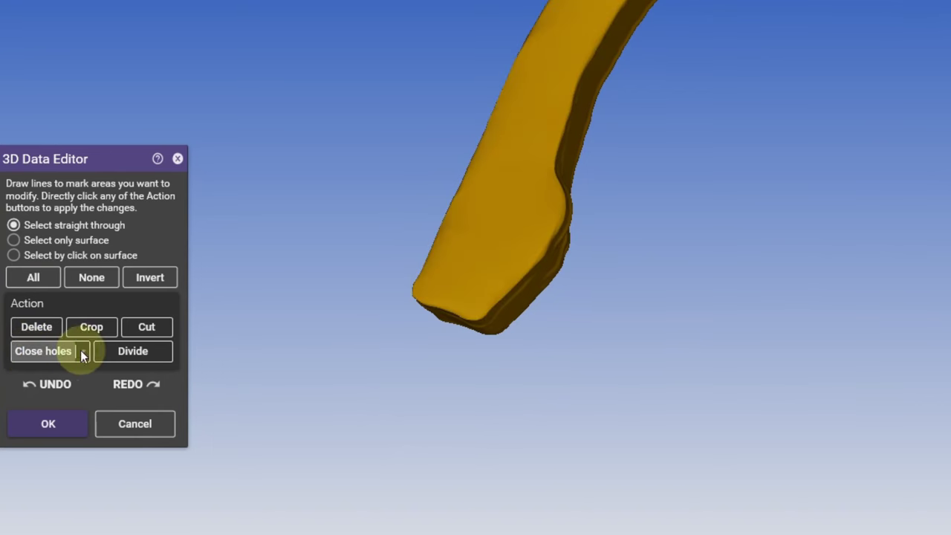
click(46, 424)
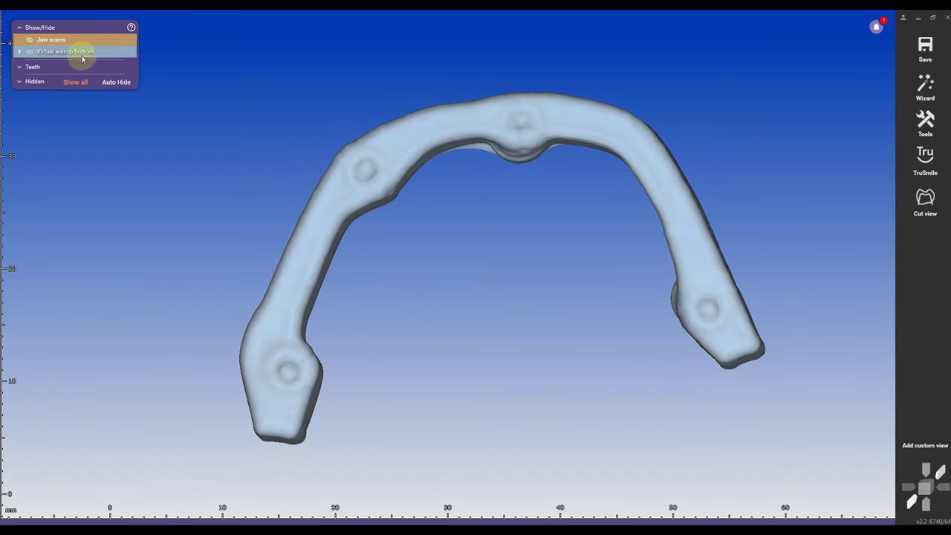
Export only the visible closed bar as Plain STL with a name starting 6_Bar_C, in the original scan coordinate system, and close the CAD window without saving
drag(83, 58, 236, 52)
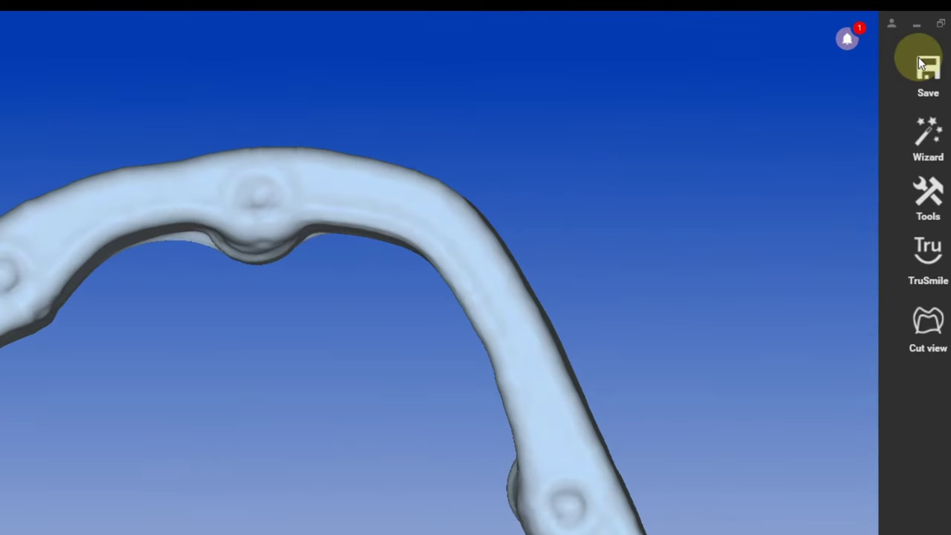
click(923, 47)
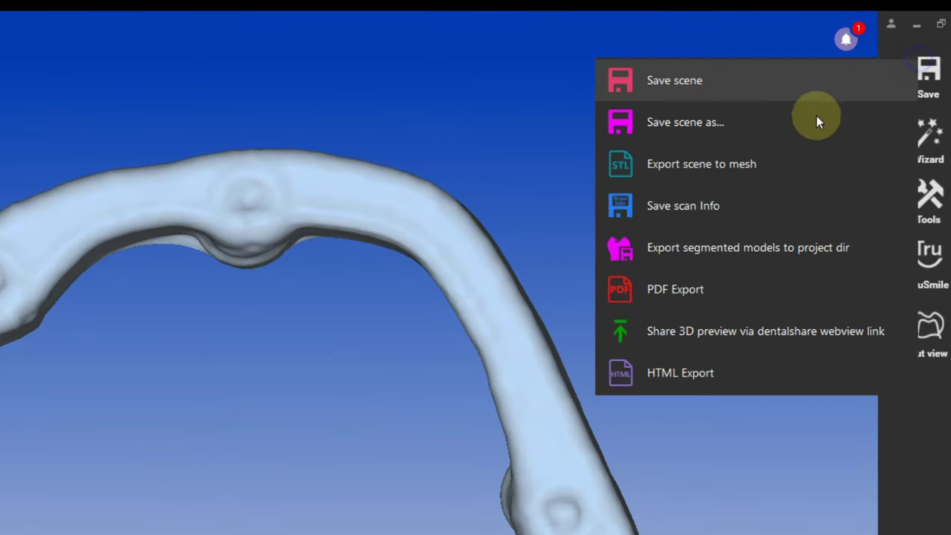
click(821, 126)
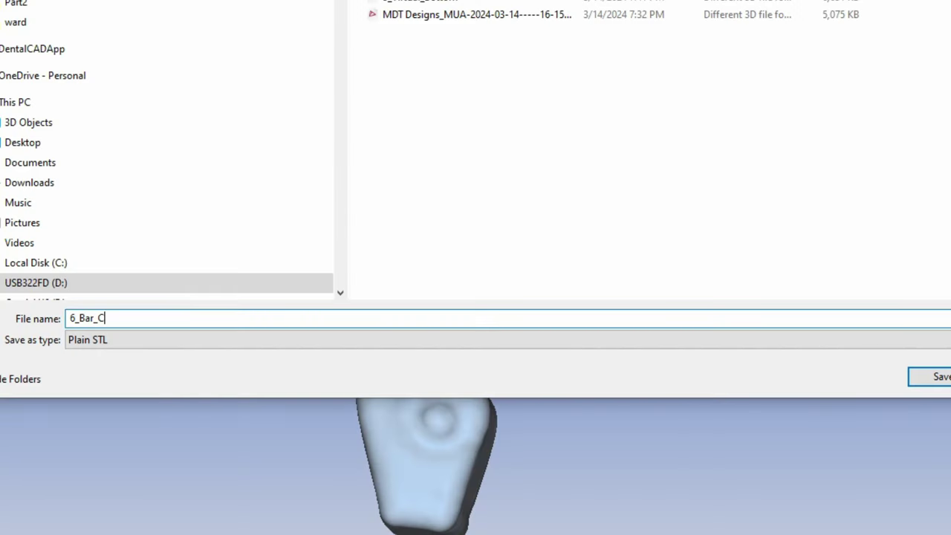
key(Return)
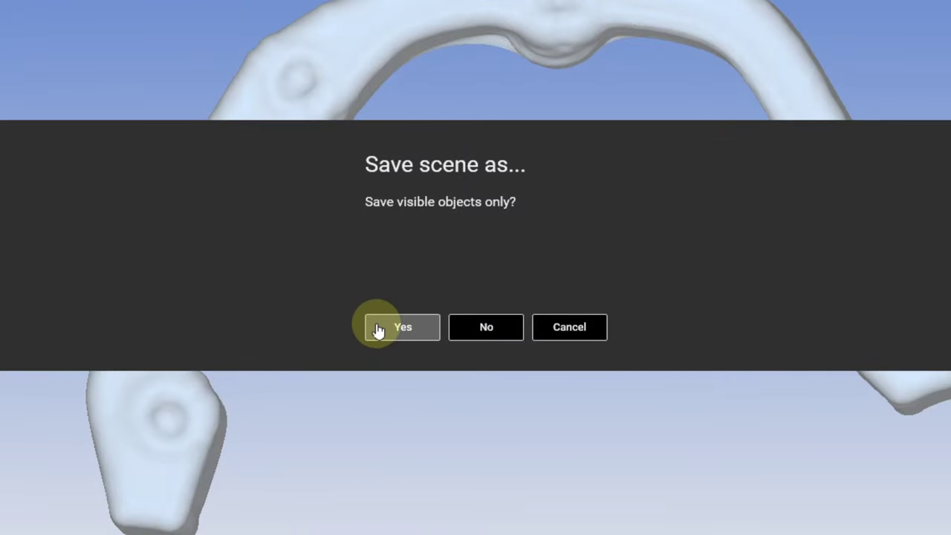
click(378, 330)
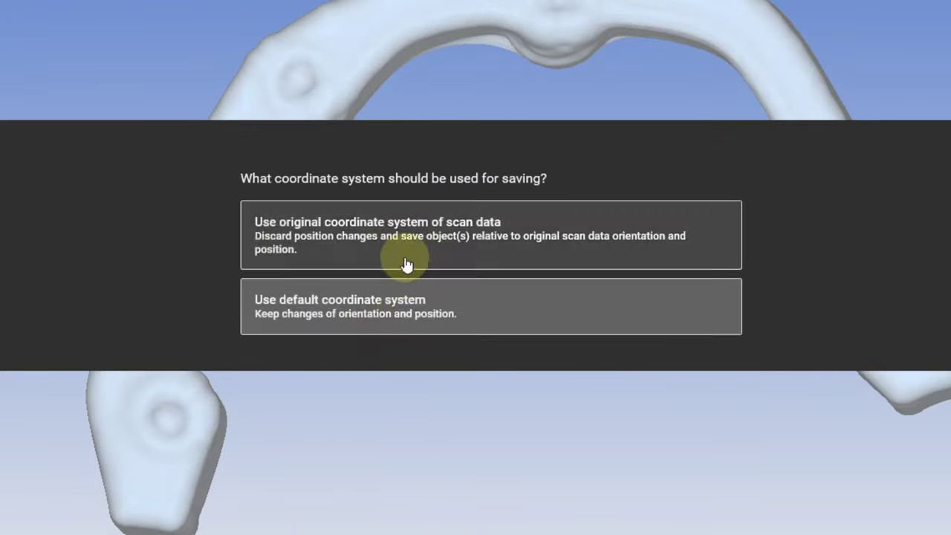
click(399, 245)
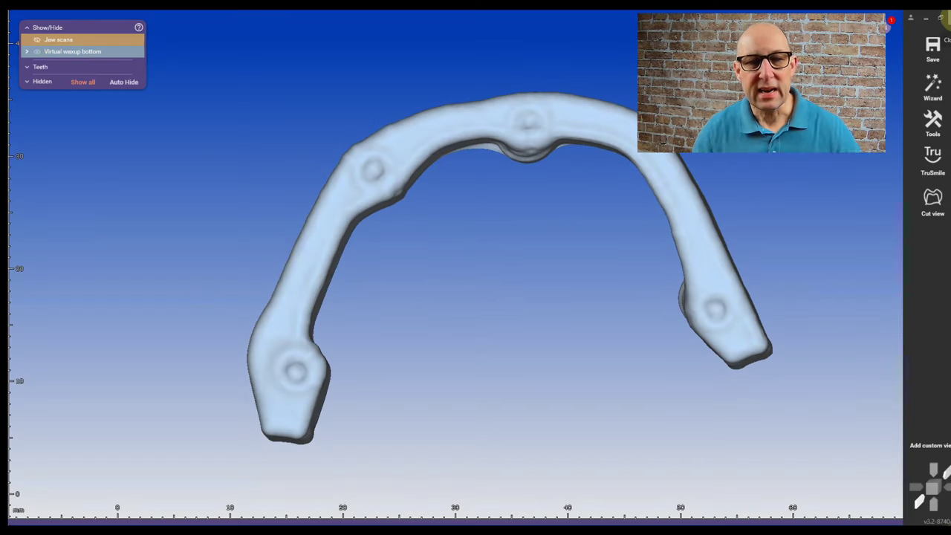
click(942, 17)
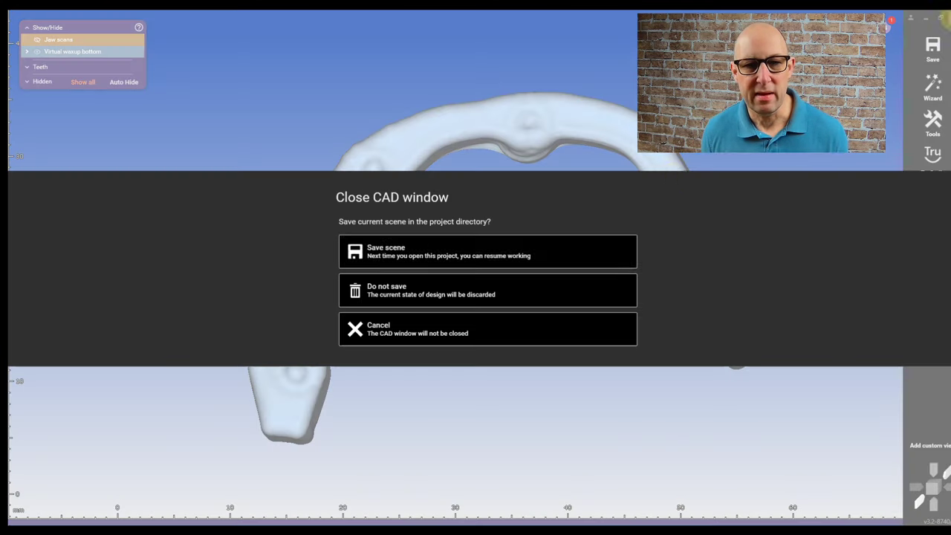
click(427, 292)
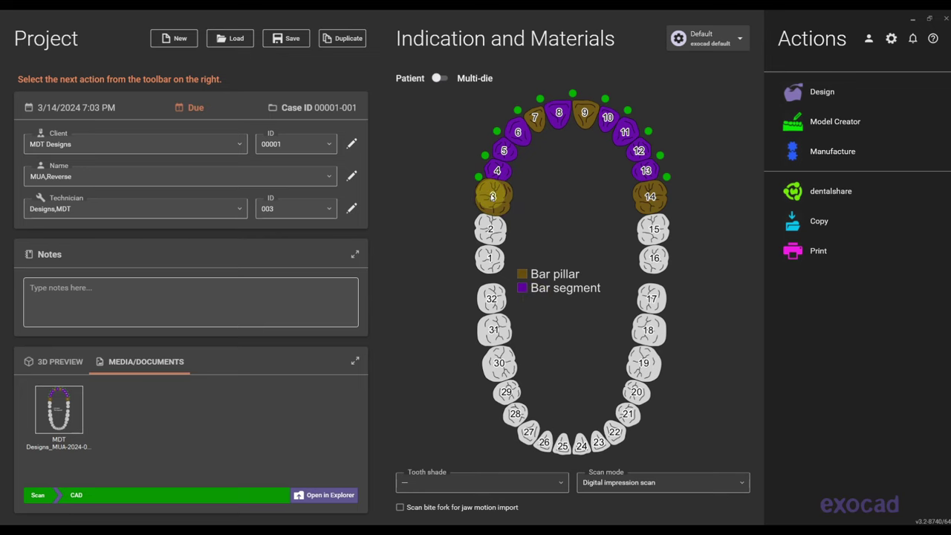
Define teeth 3 to 14 as zirconia pontic waxups with a scanned waxup, and save the project
click(495, 195)
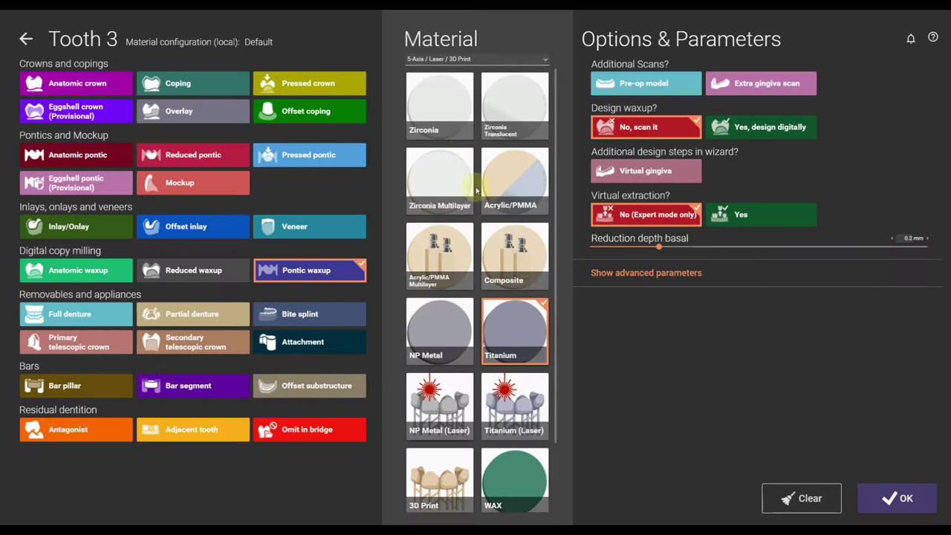
click(420, 104)
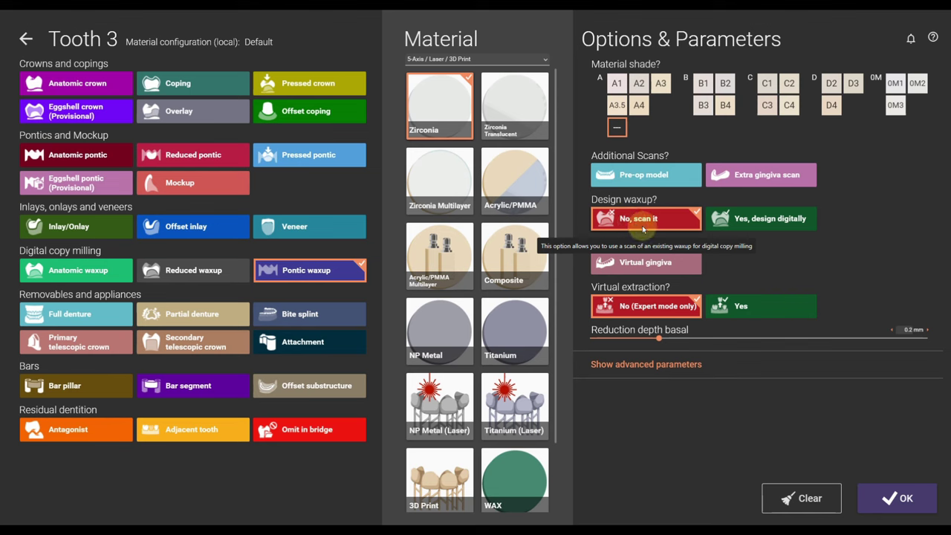
click(889, 498)
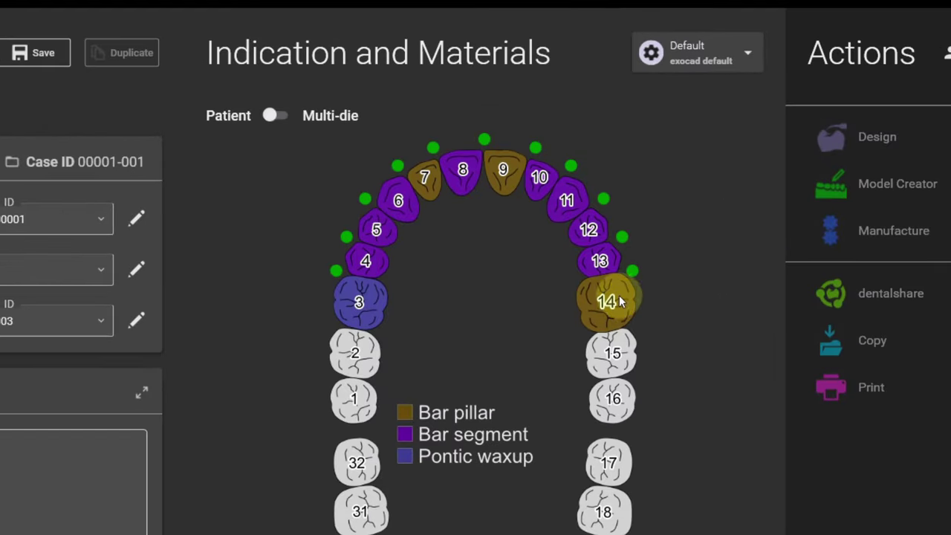
click(615, 314)
click(37, 53)
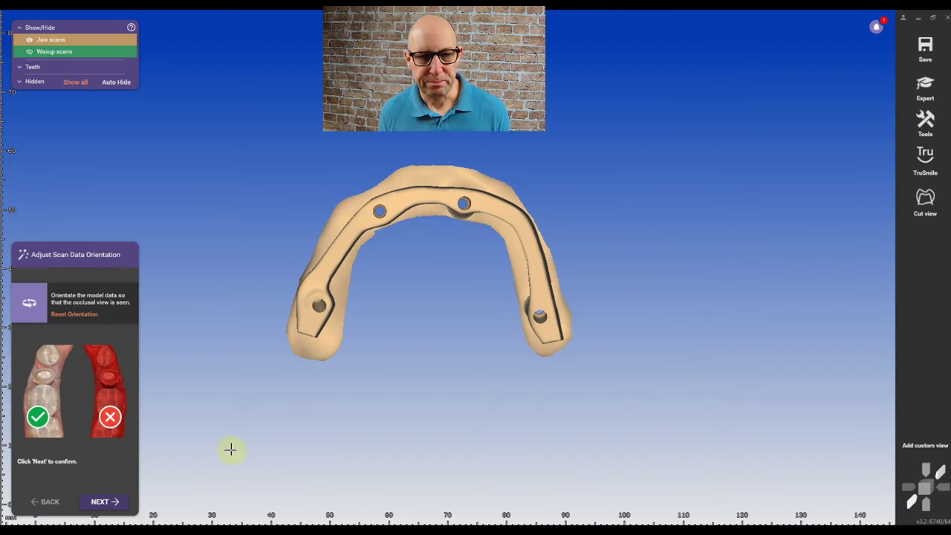
Confirm the scan data's occlusal orientation and proceed through the 3D data editor without edits to the waxup calculation
click(108, 496)
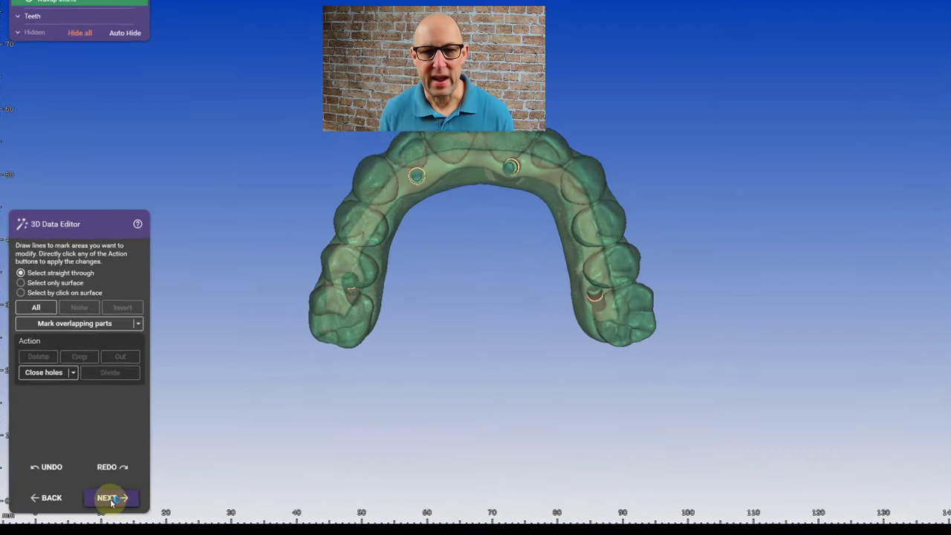
click(103, 502)
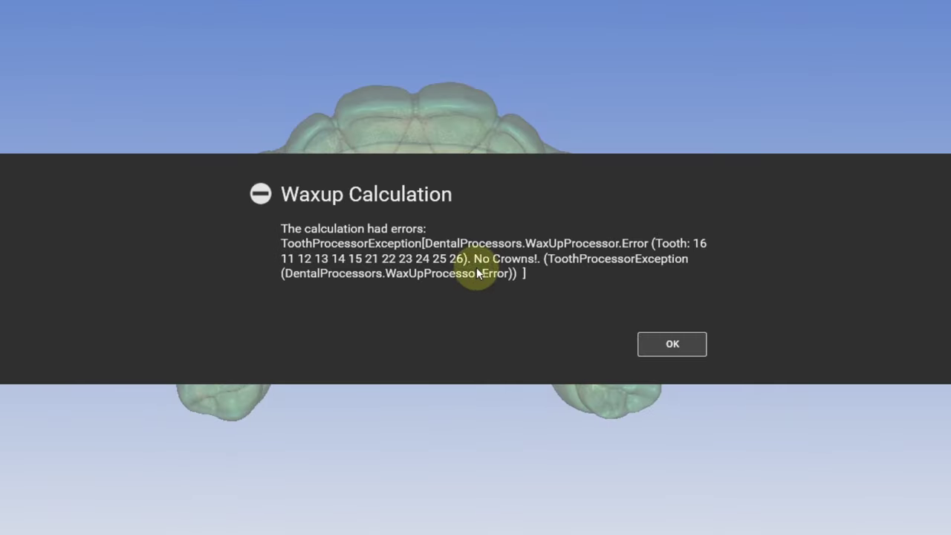
click(671, 345)
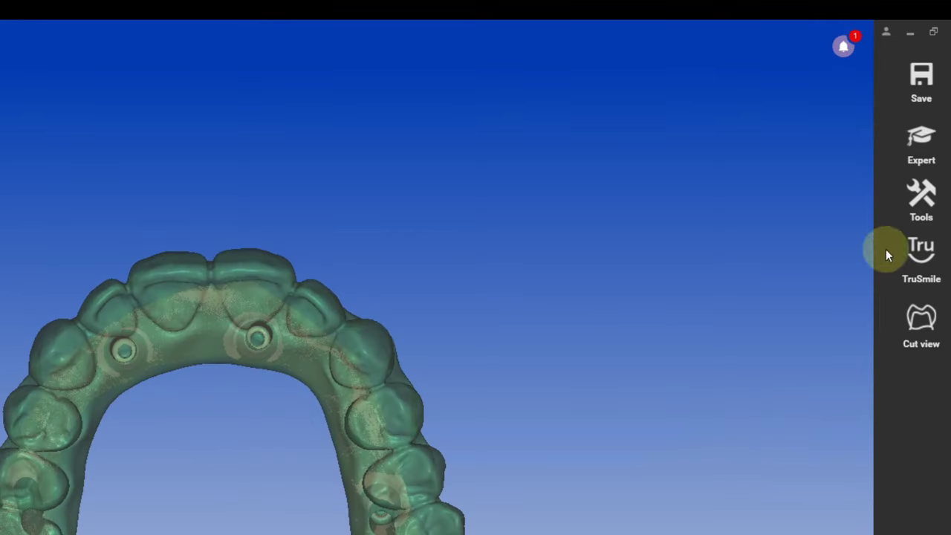
In expert mode, load 7_PreOP_Solid as waxup scan relative to the scan data, keep the old scan for visualization, and return to the wizard
click(925, 88)
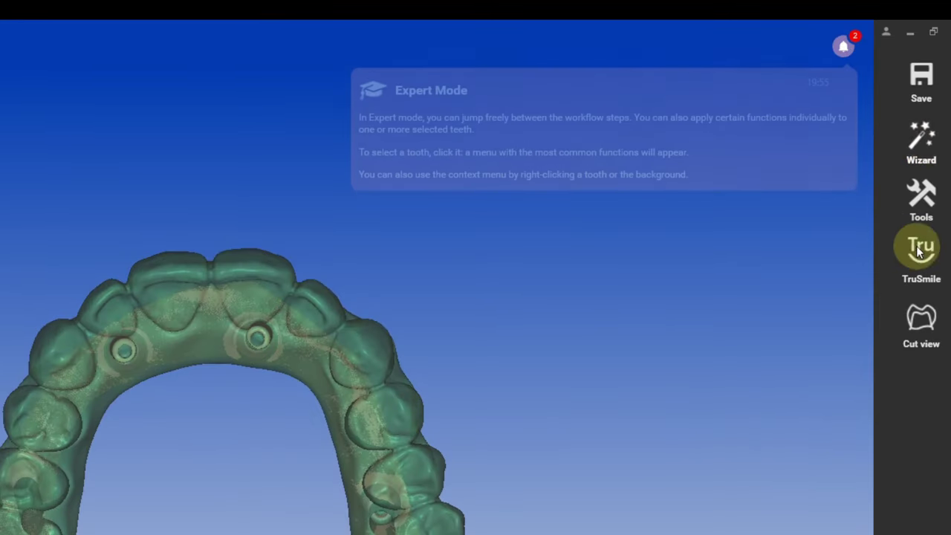
click(925, 195)
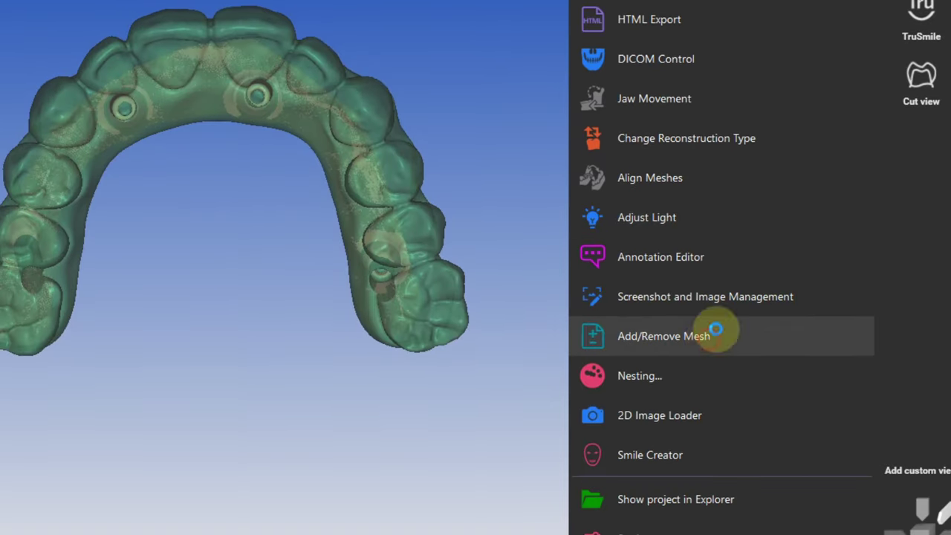
click(715, 330)
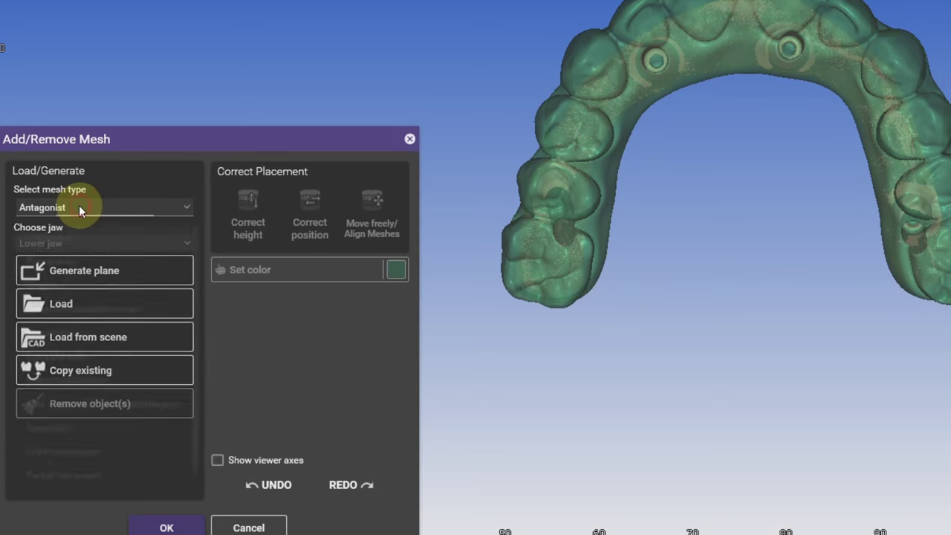
click(79, 207)
click(74, 334)
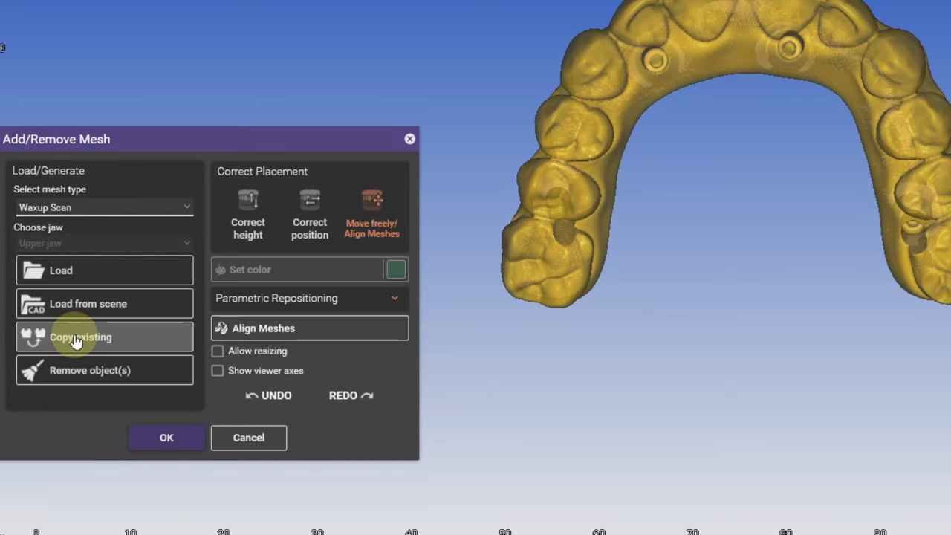
click(86, 269)
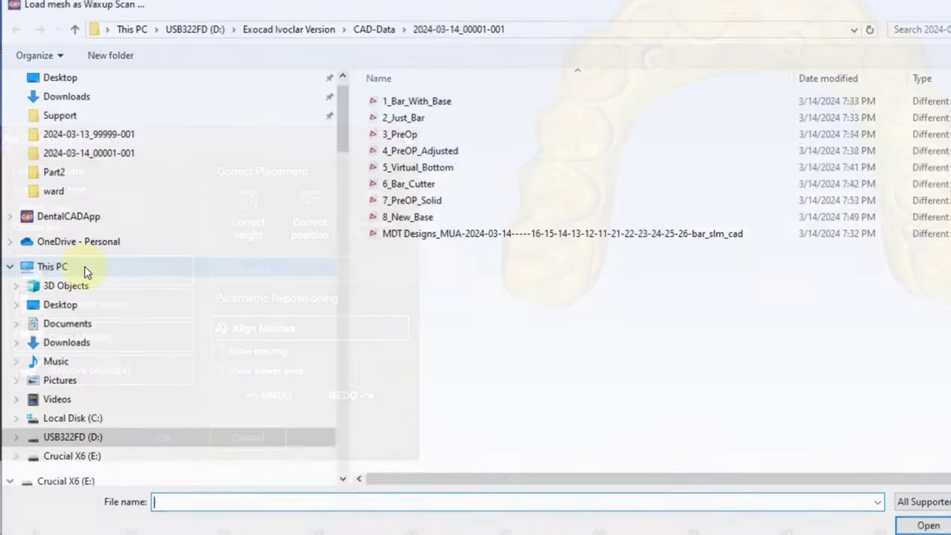
double_click(427, 204)
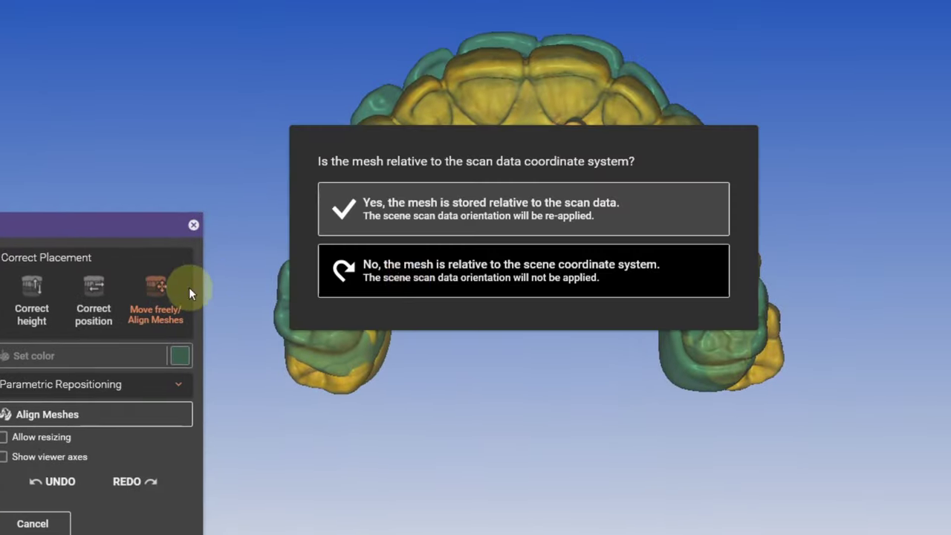
click(516, 199)
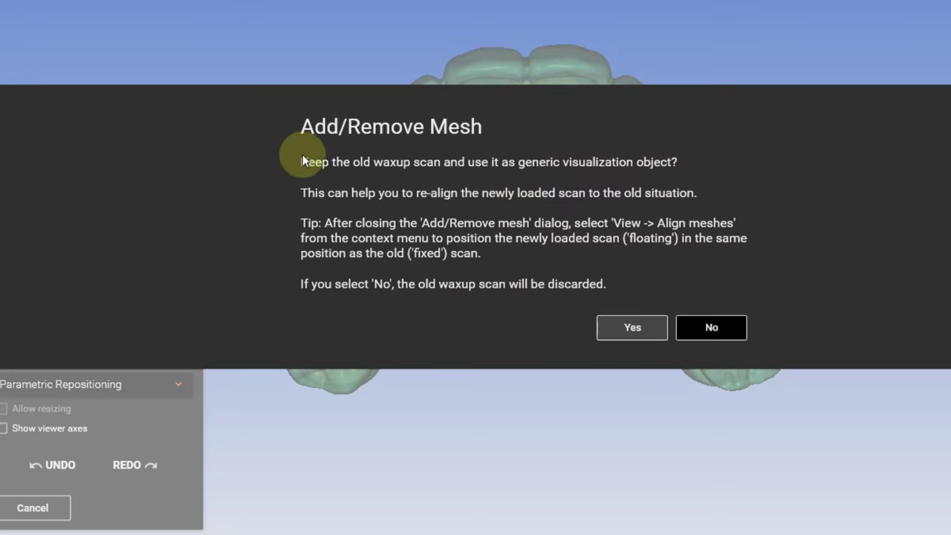
click(625, 329)
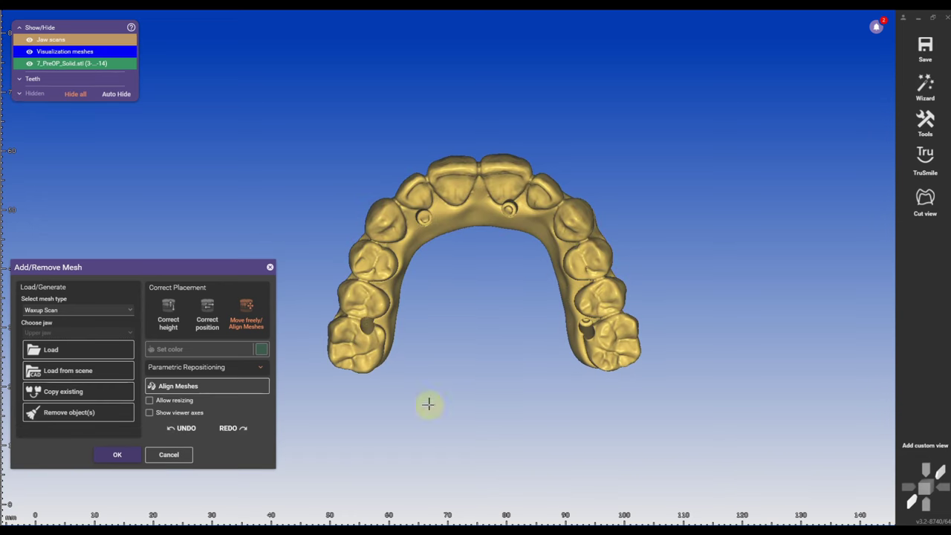
click(118, 456)
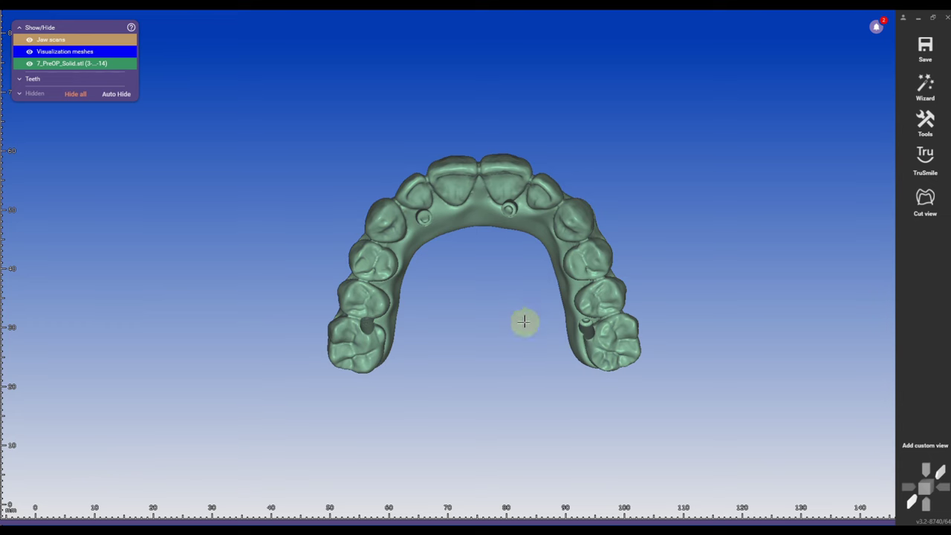
click(936, 88)
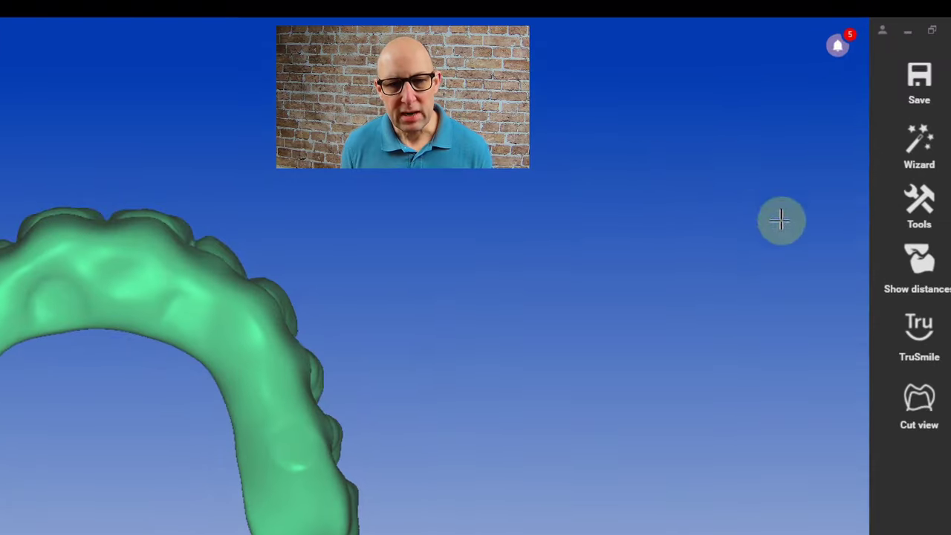
Add the 6_Bar_Cutter file as a generic visualization mesh, stored relative to the scan data, and accept it
click(925, 121)
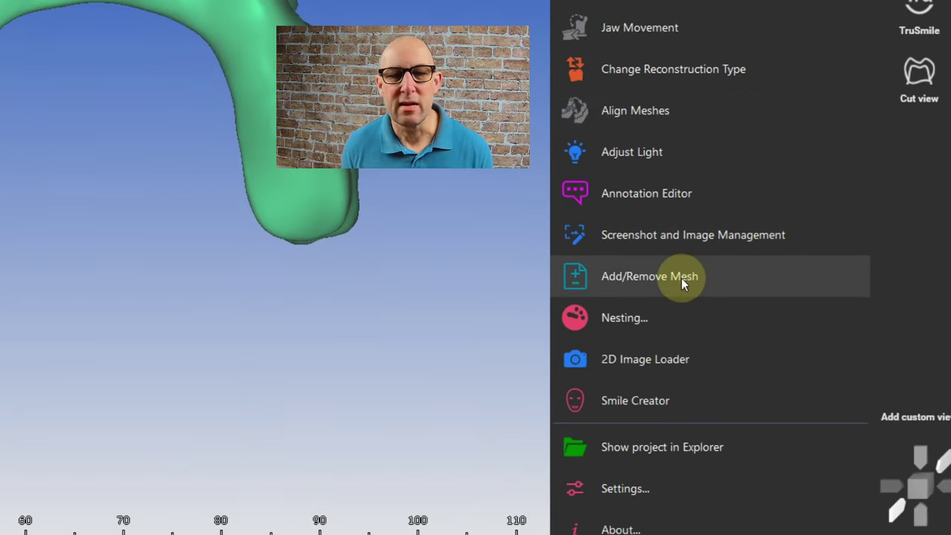
click(682, 278)
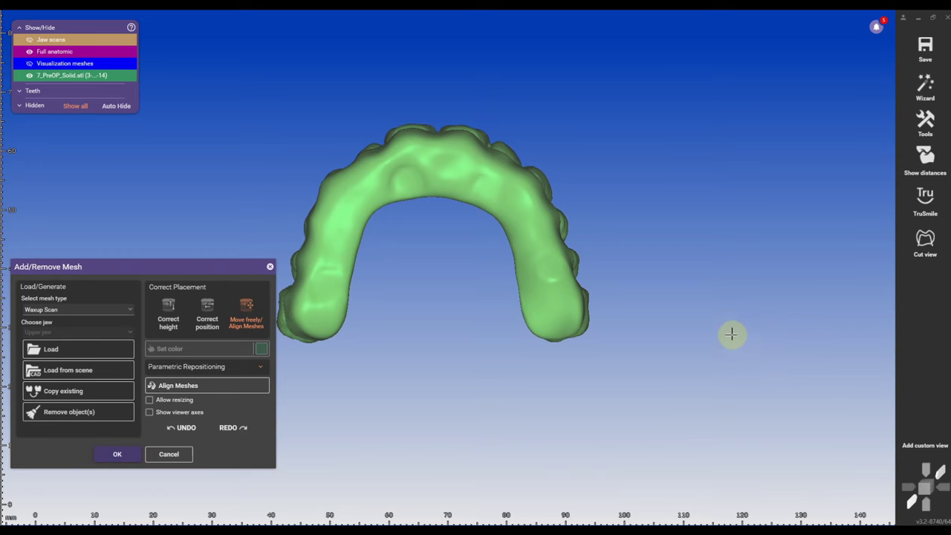
click(65, 310)
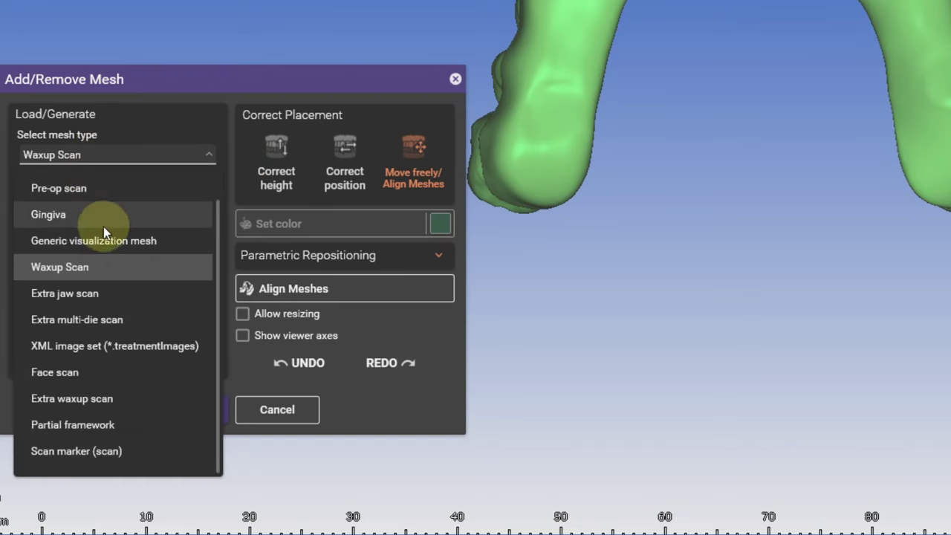
click(57, 357)
click(97, 262)
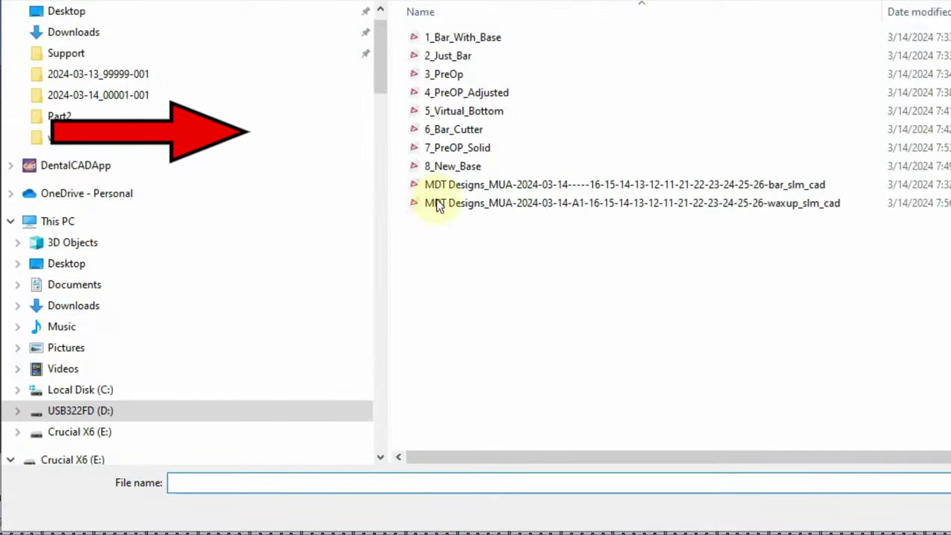
double_click(478, 130)
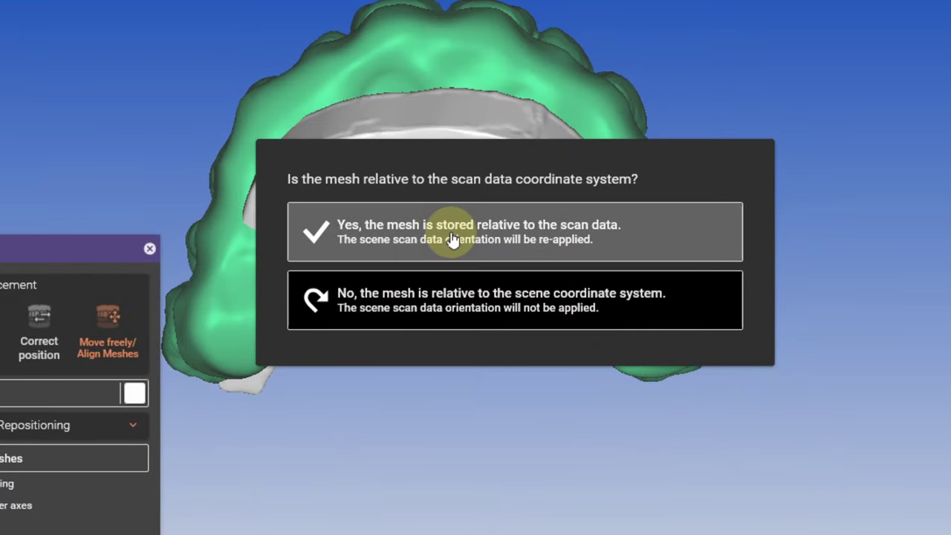
click(451, 237)
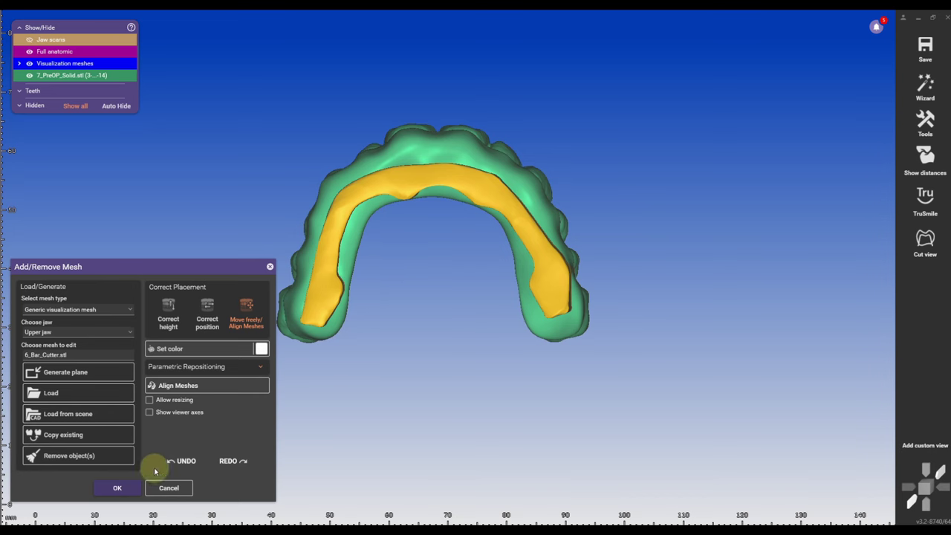
click(101, 489)
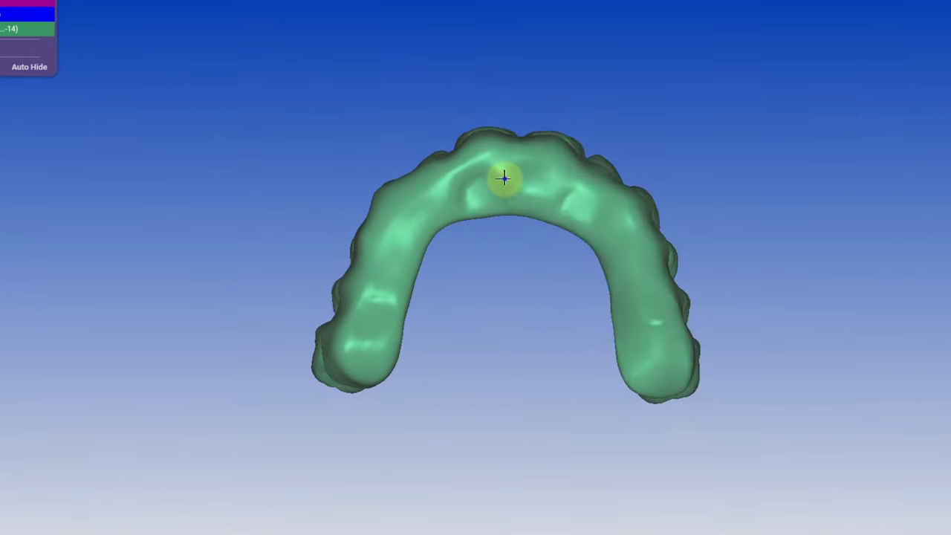
Merge and save the waxup restoration for teeth 3 to 14 and accept the merged result
right_click(488, 191)
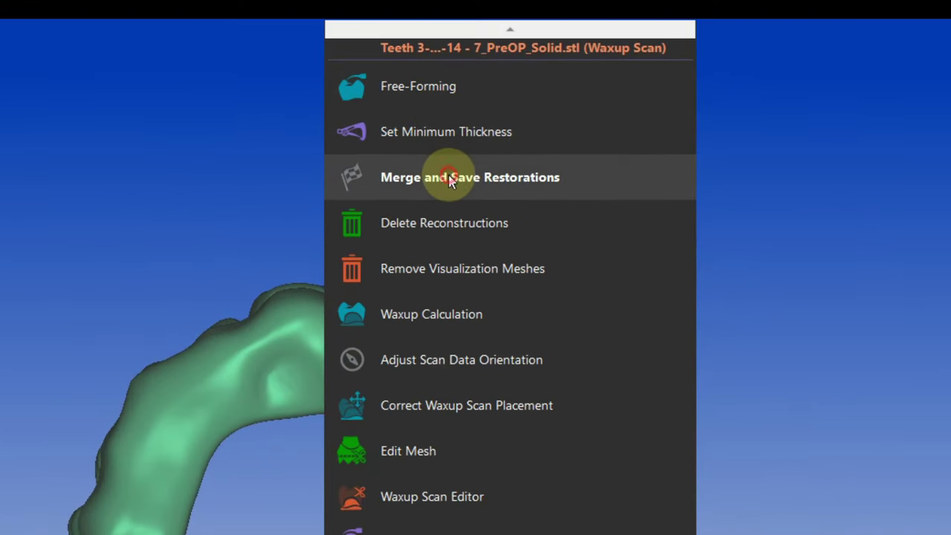
click(437, 178)
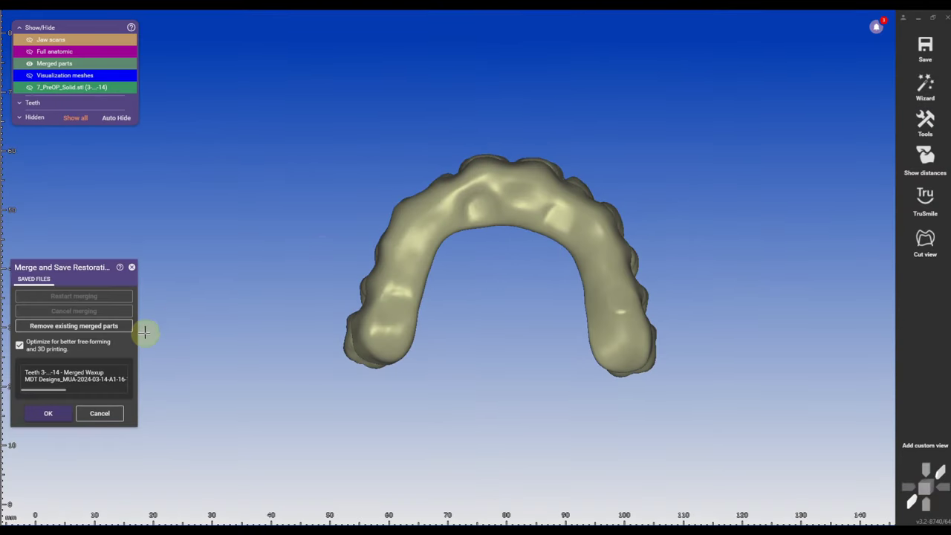
click(49, 414)
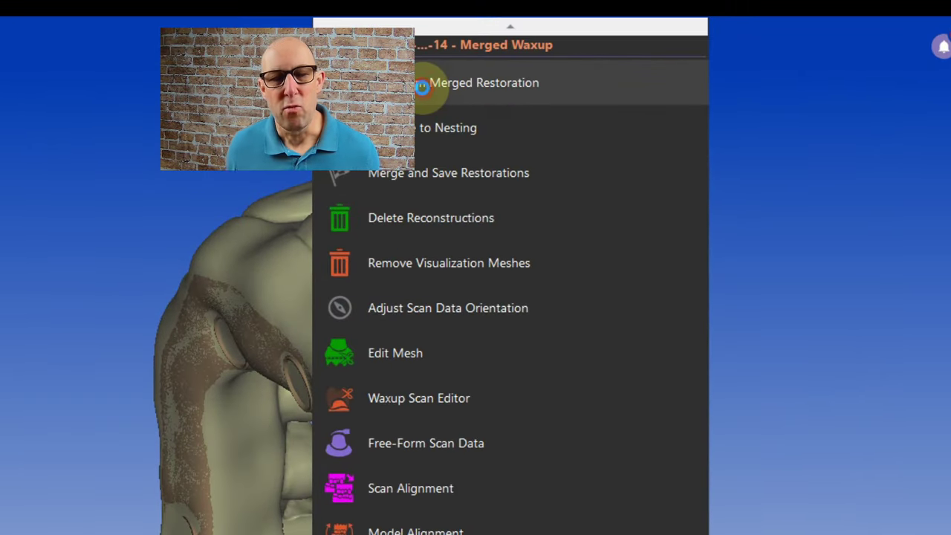
In the merged restoration's free-forming, subtract 6_Bar_Cutter, loaded from file as an attachment, from the waxup and accept the result
click(425, 89)
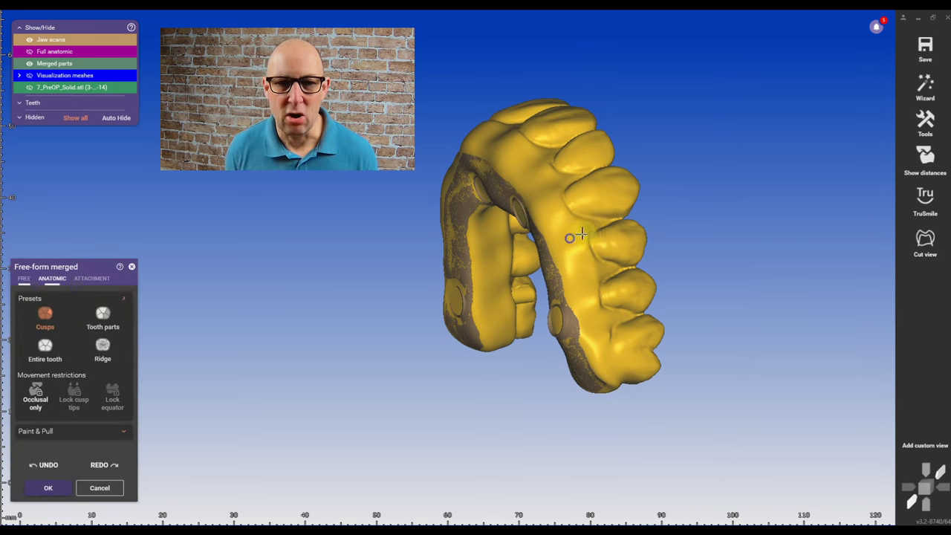
click(24, 280)
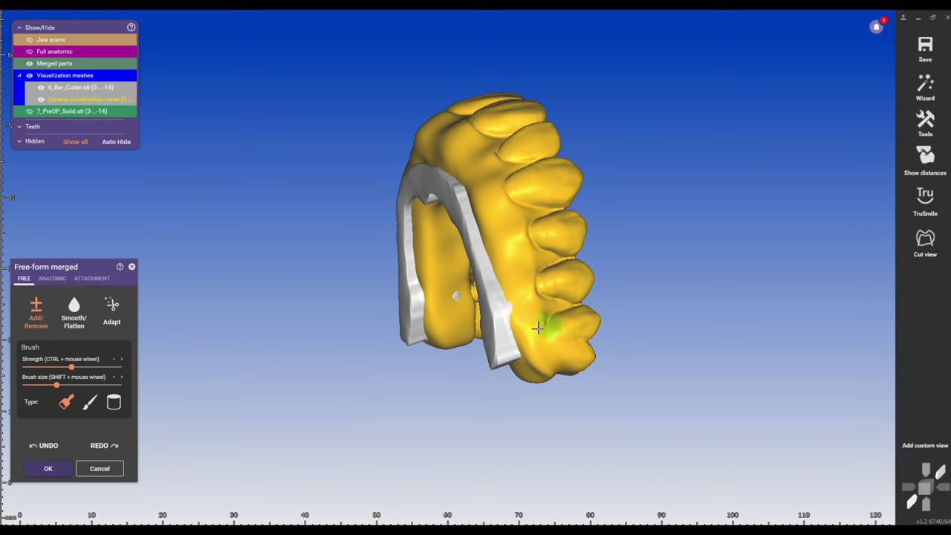
mouse_move(538, 328)
right_down()
mouse_move(480, 349)
mouse_move(542, 321)
right_up()
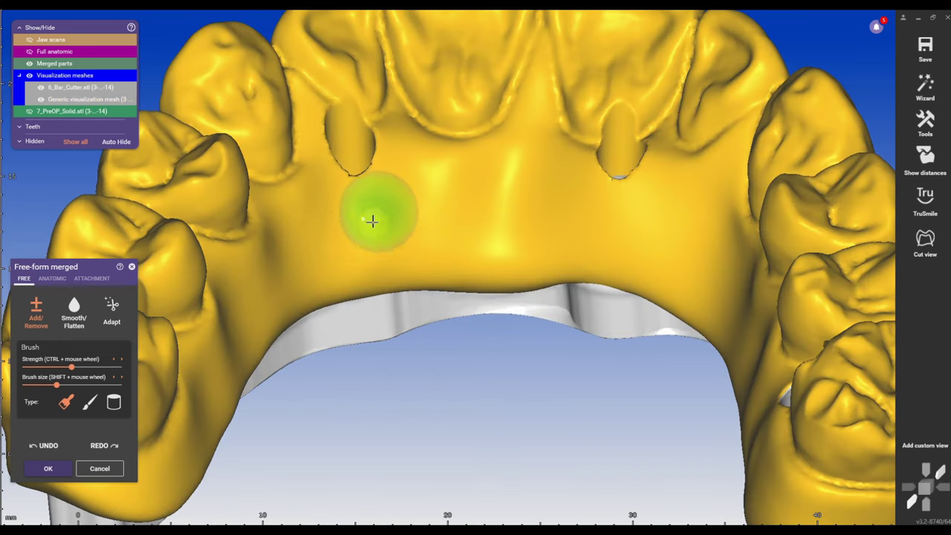
scroll(439, 230, down, 5)
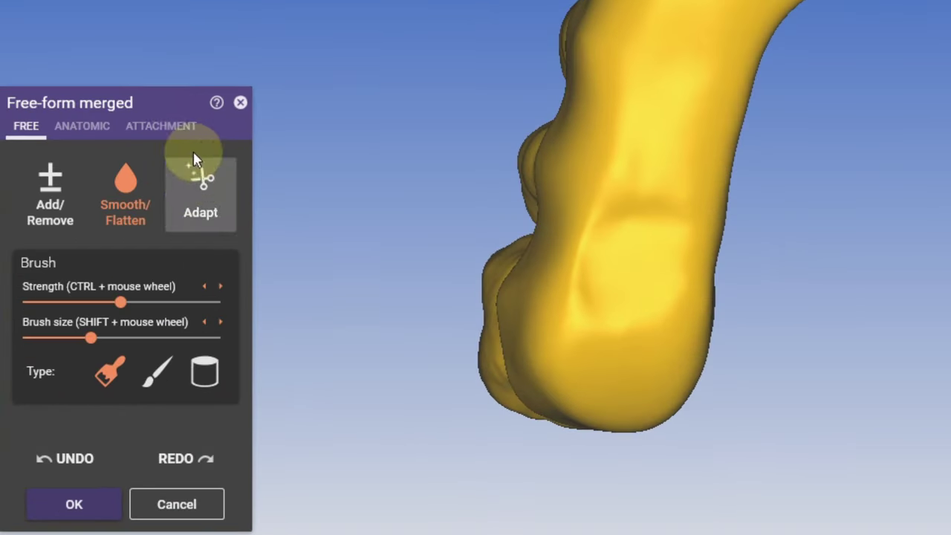
click(186, 123)
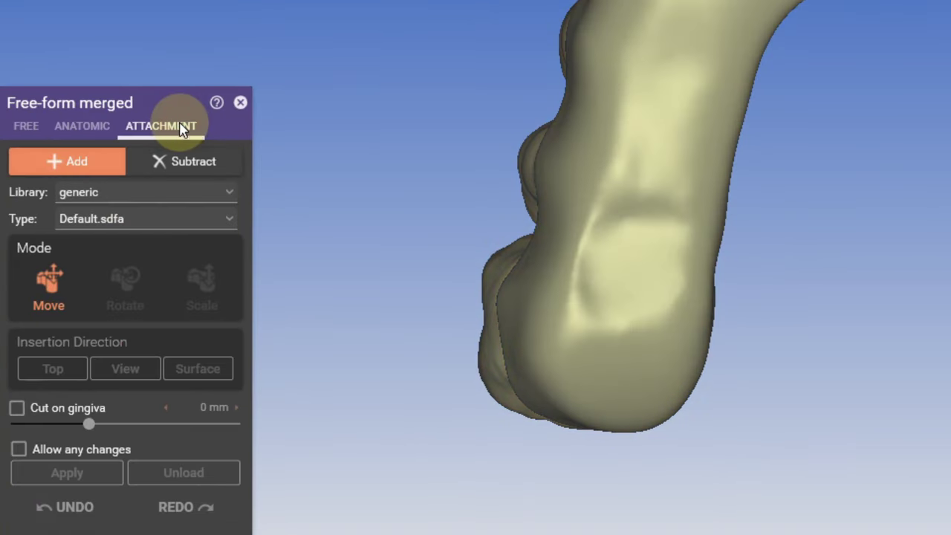
click(189, 165)
click(113, 195)
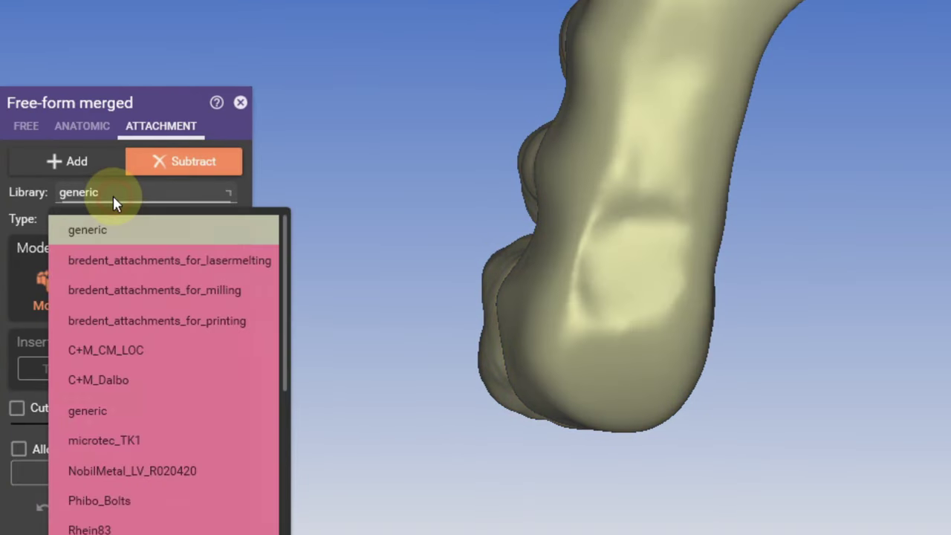
scroll(121, 431, down, 5)
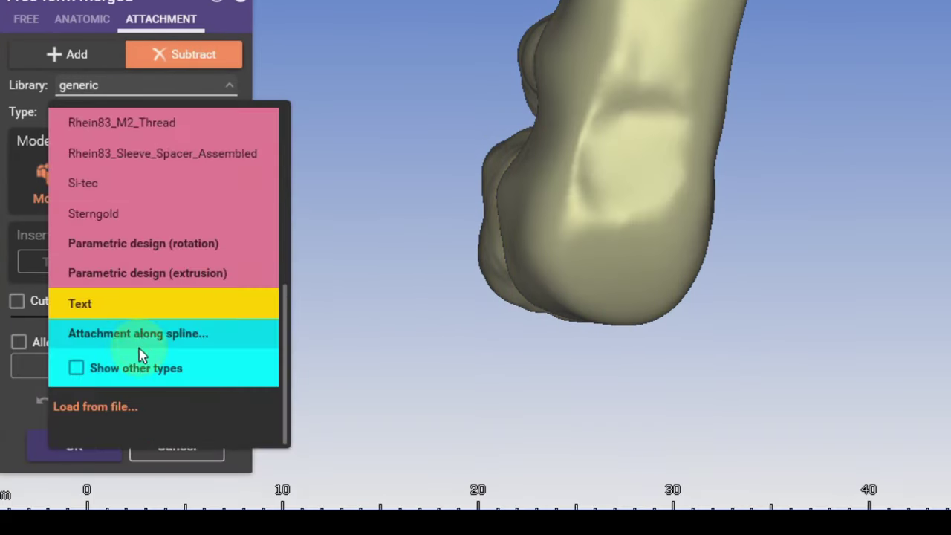
click(112, 404)
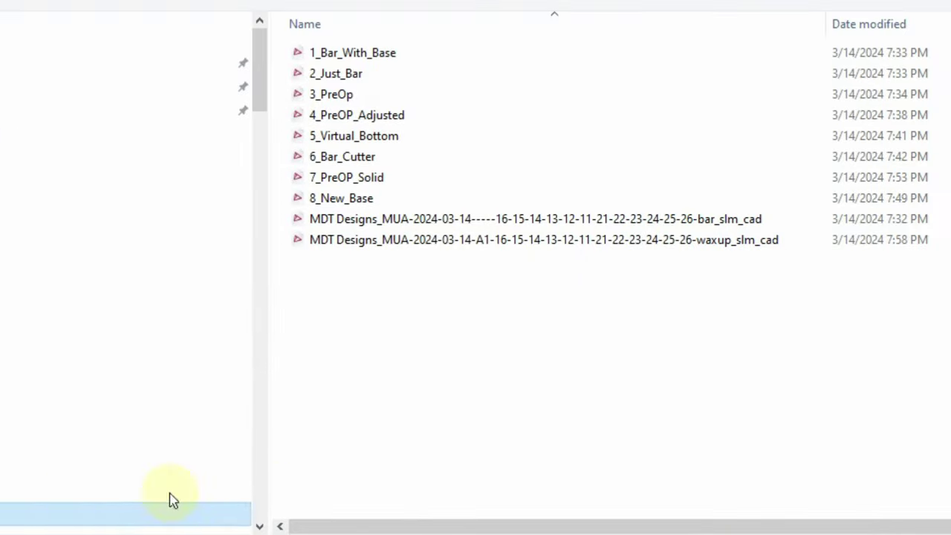
double_click(355, 157)
click(470, 325)
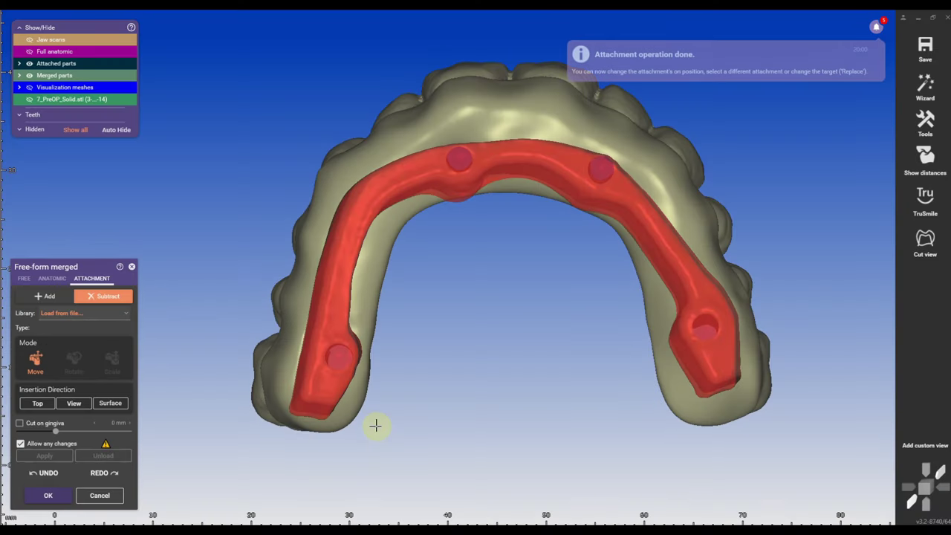
click(47, 495)
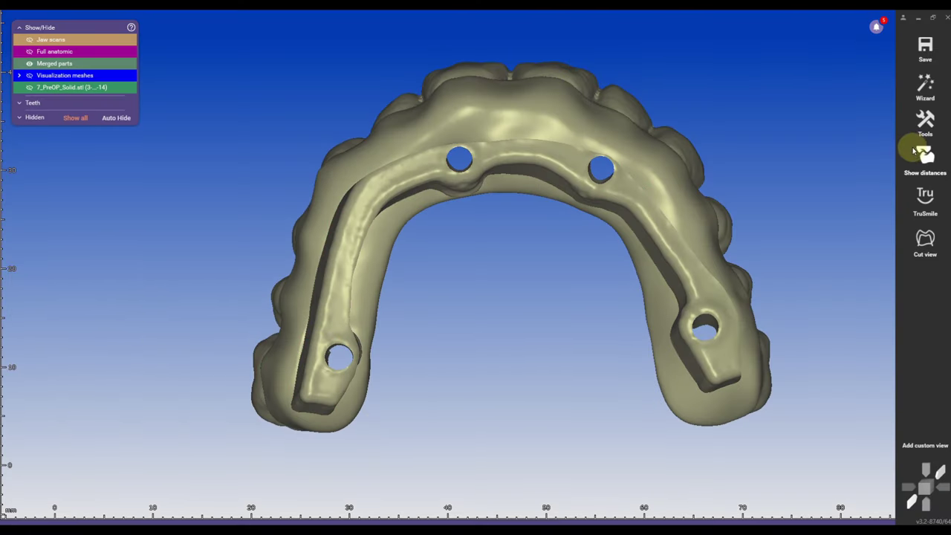
Add 2_Just_Bar as a generic visualization mesh relative to the scan data, and inspect how the bar fits the cut-out waxup
click(925, 122)
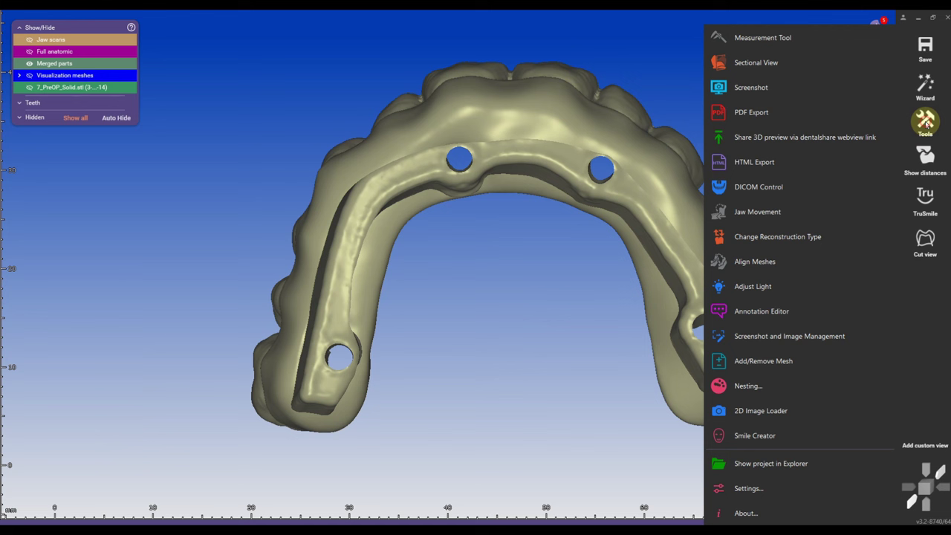
click(782, 359)
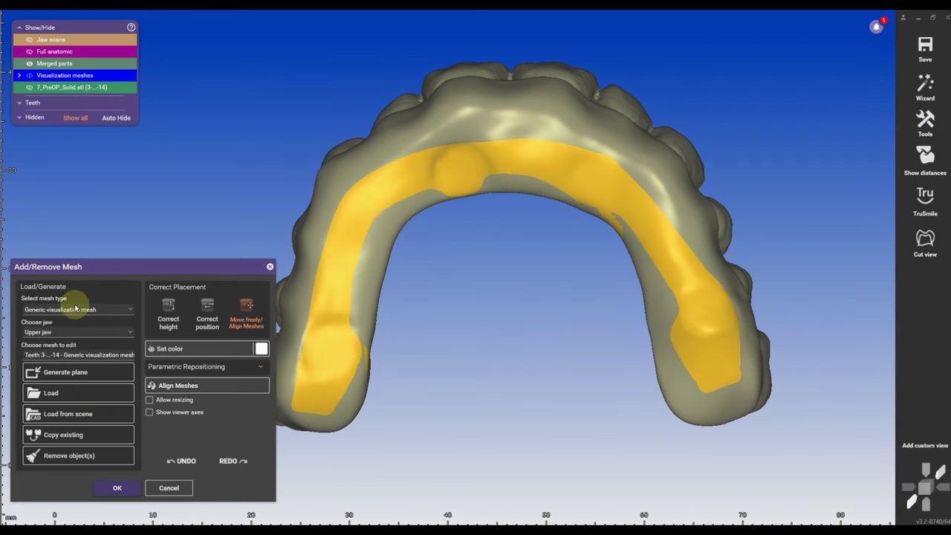
click(82, 310)
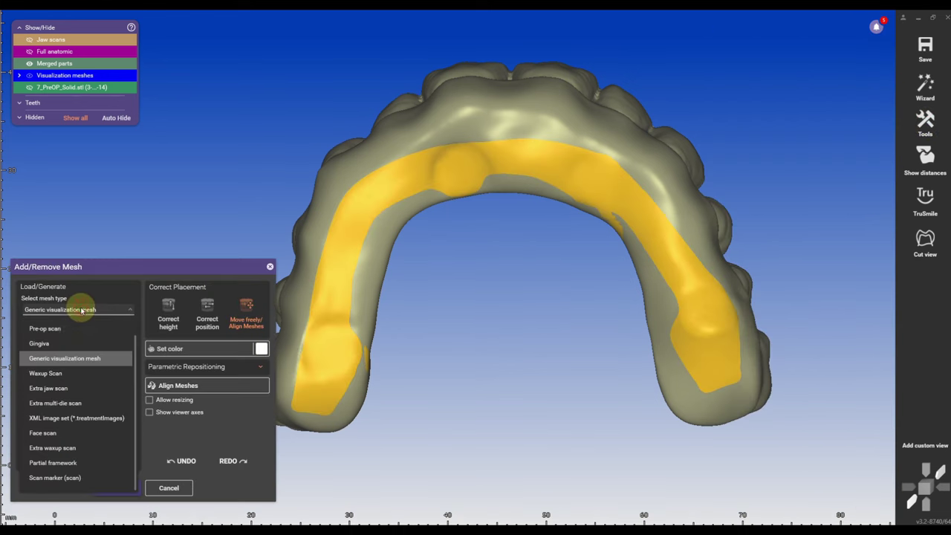
click(57, 359)
click(65, 394)
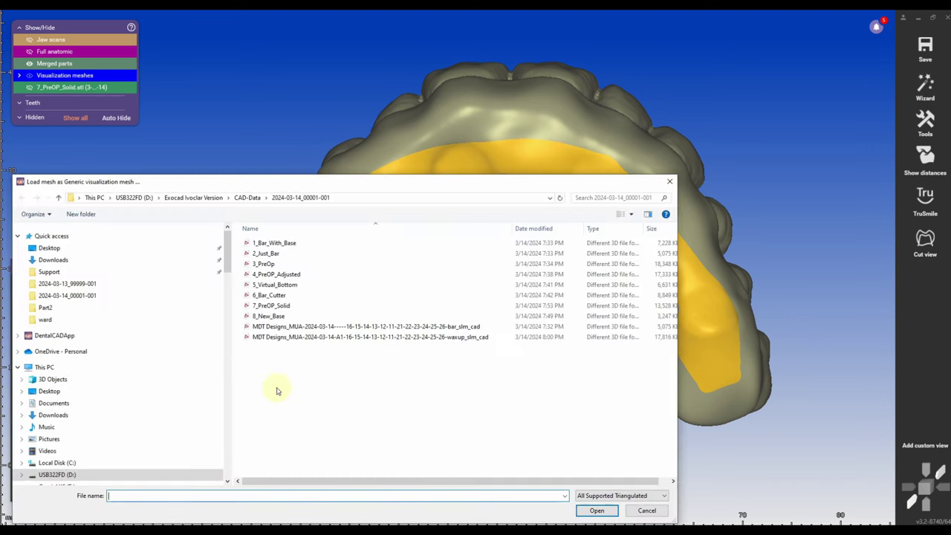
double_click(276, 254)
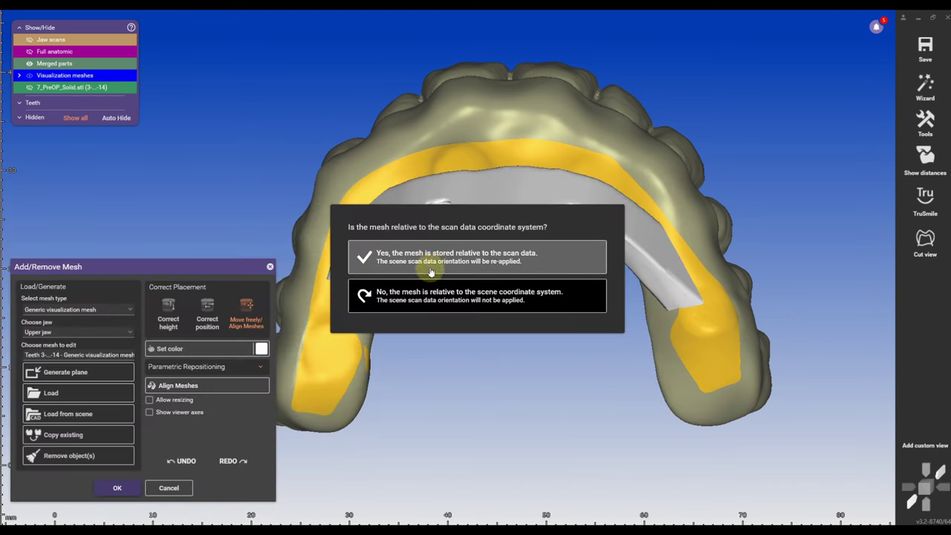
click(431, 257)
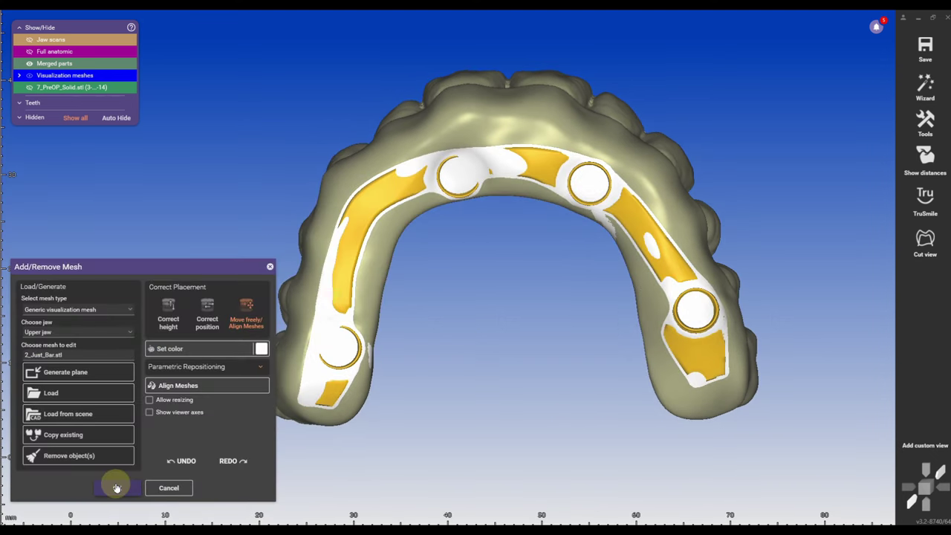
click(117, 487)
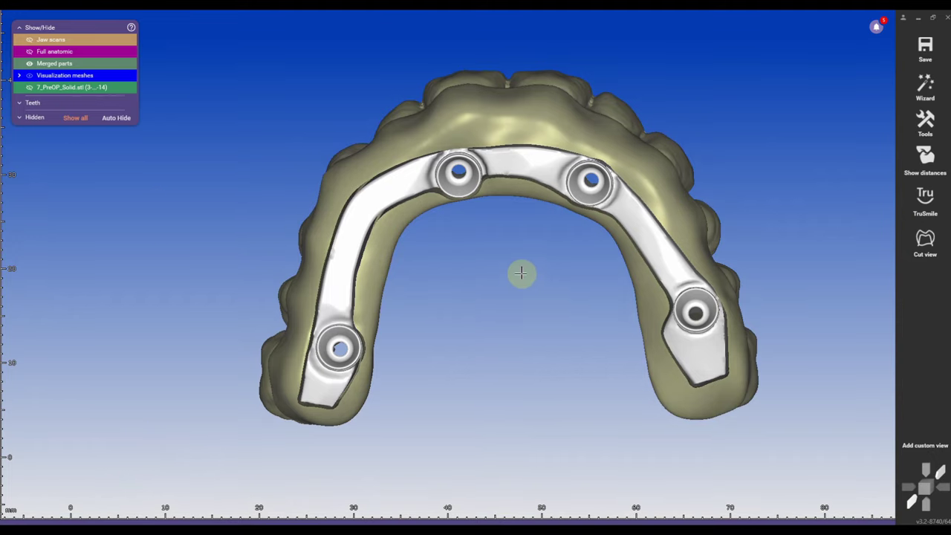
right_drag(520, 262, 516, 259)
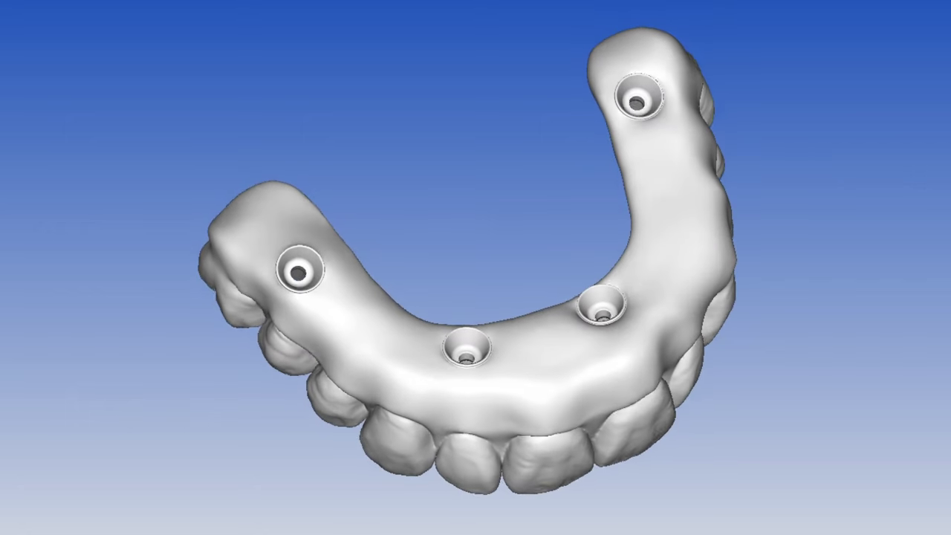